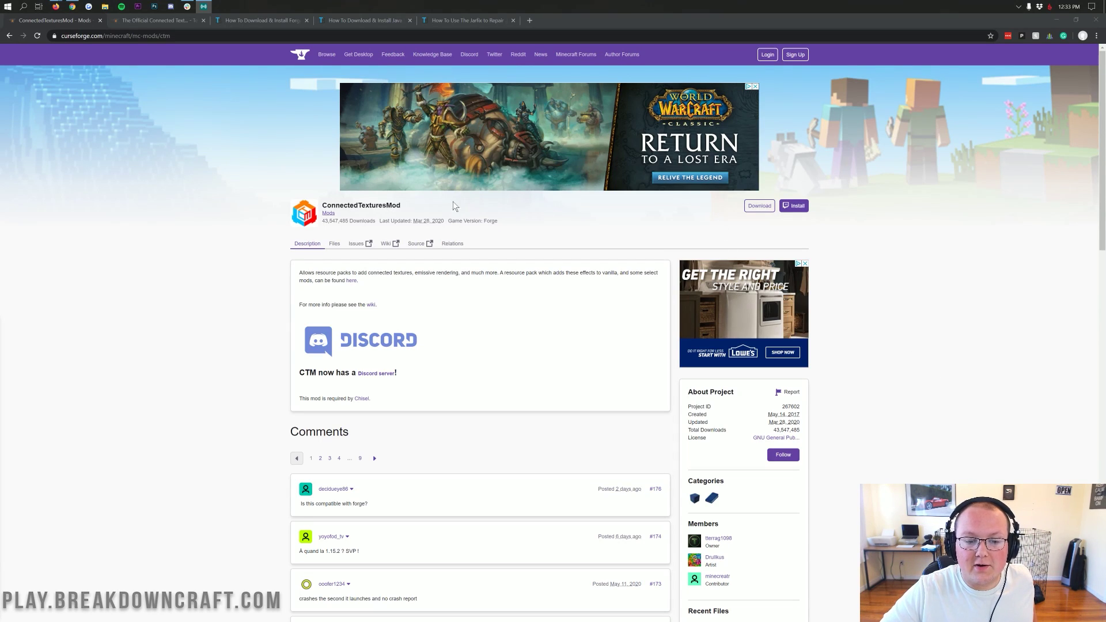
Step: Switch to the Official Connected Textures Pack page and open its screenshot gallery
drag(415, 205, 320, 205)
click(342, 206)
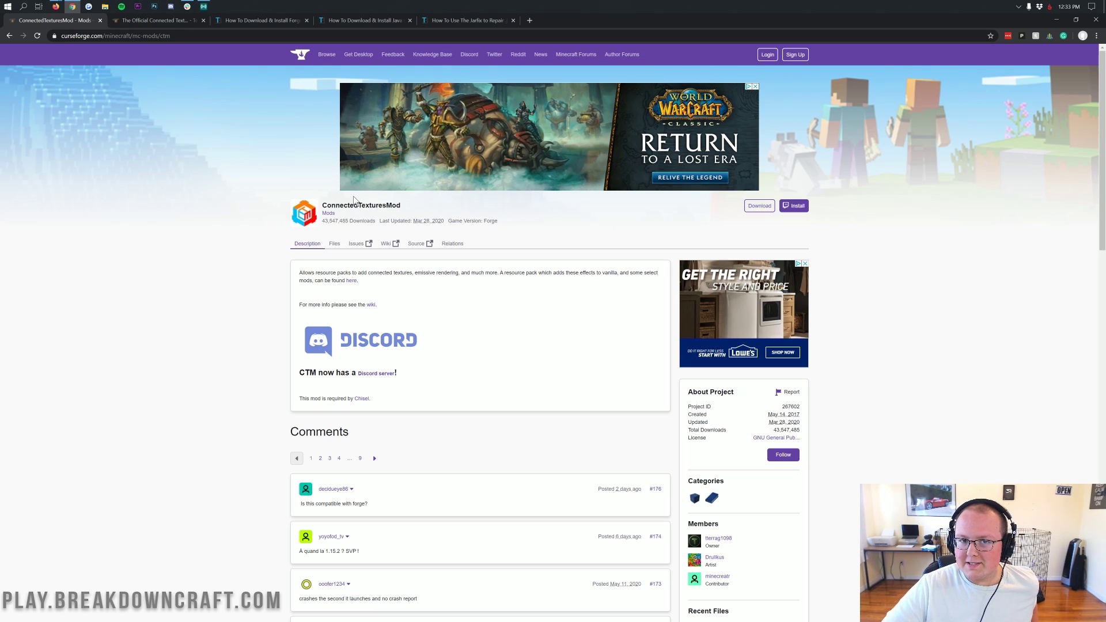
click(157, 20)
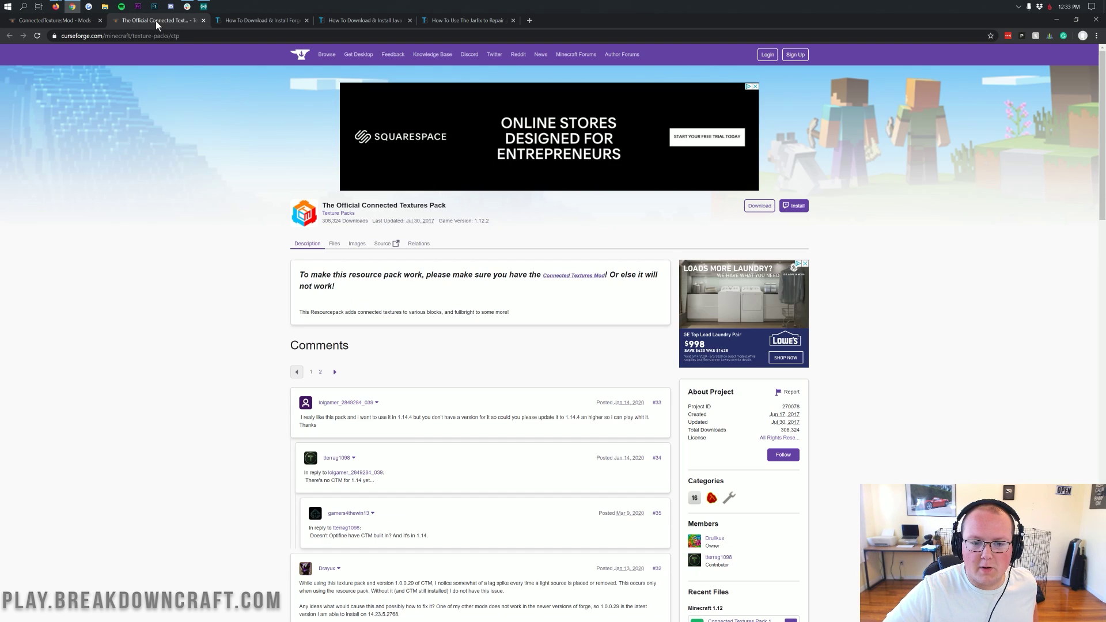
click(357, 244)
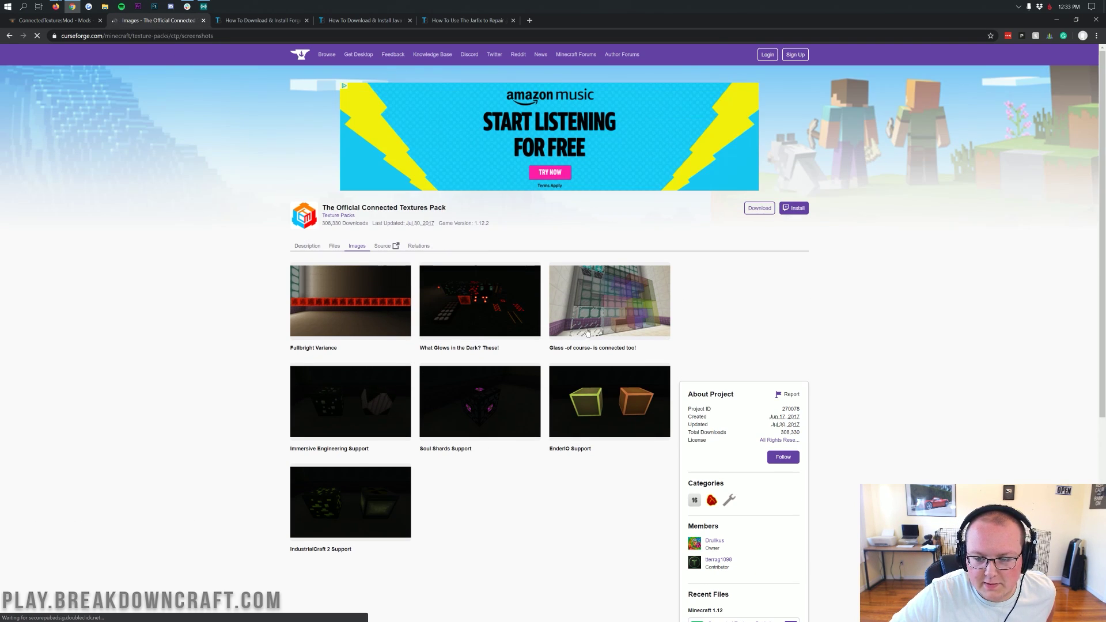
Step: View the enlarged connected glass and What Glows in the Dark screenshots, then go back to ConnectedTexturesMod
click(575, 302)
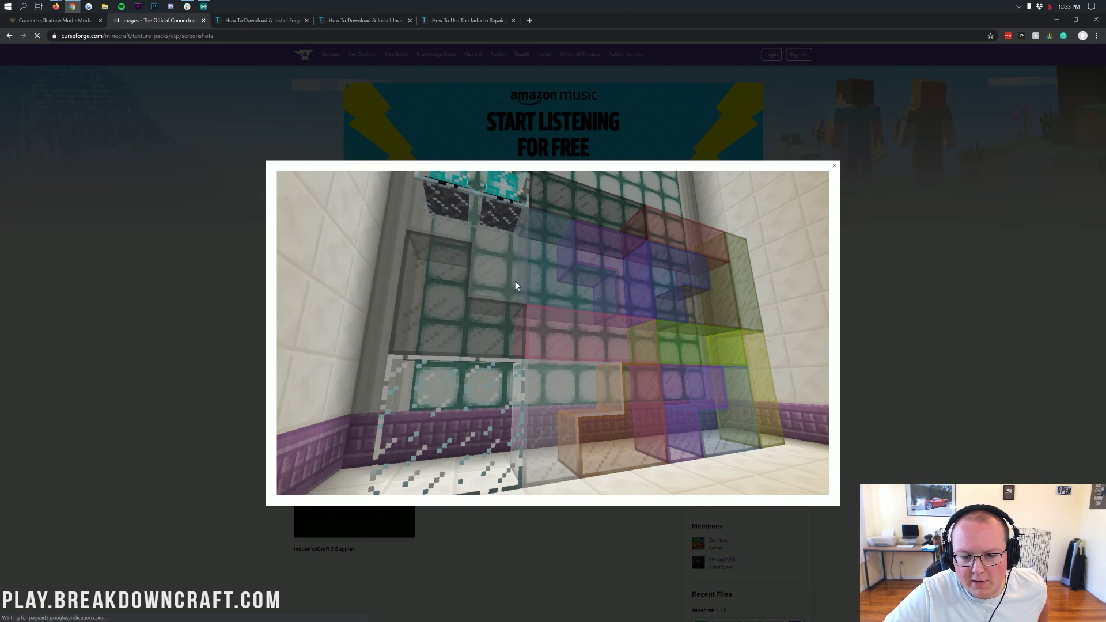
click(238, 304)
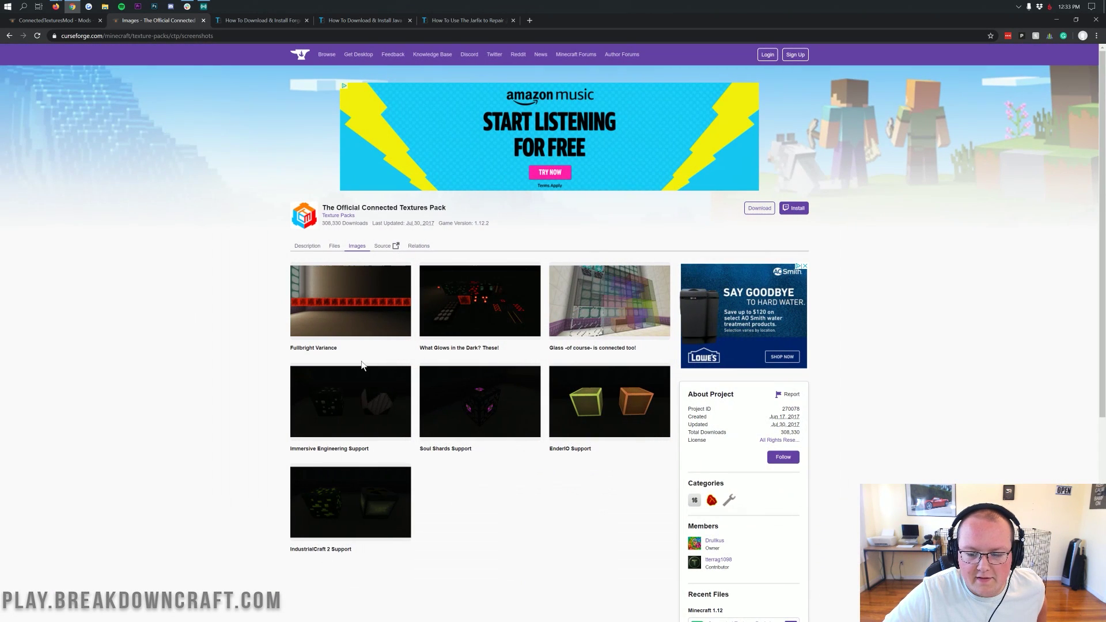
scroll(360, 359, down, 1)
scroll(361, 363, down, 1)
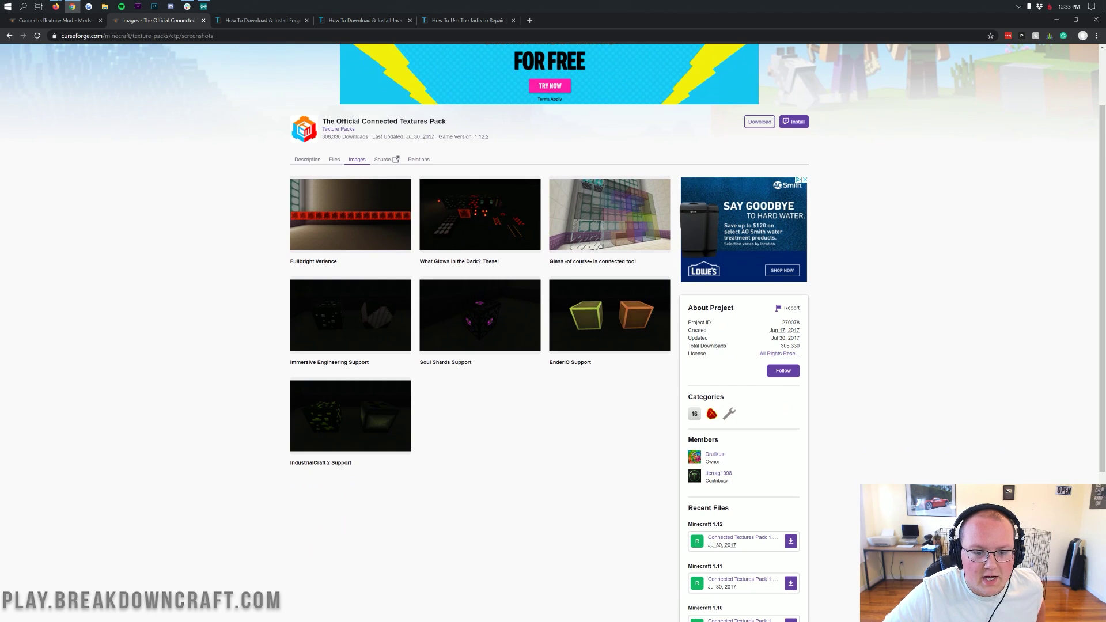
scroll(464, 236, up, 1)
click(463, 236)
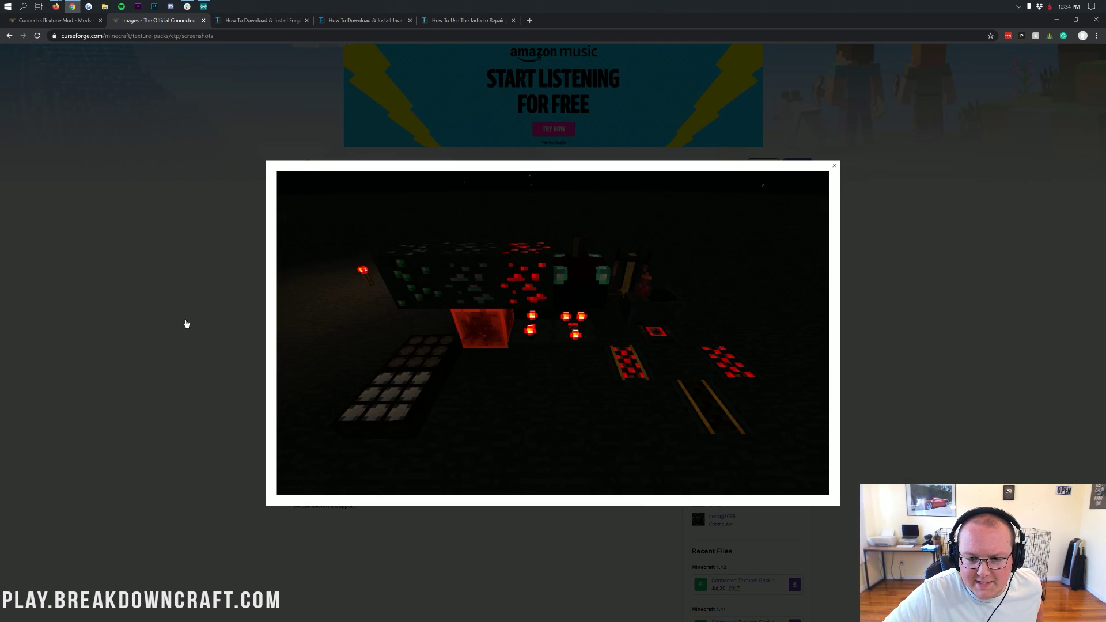
click(235, 307)
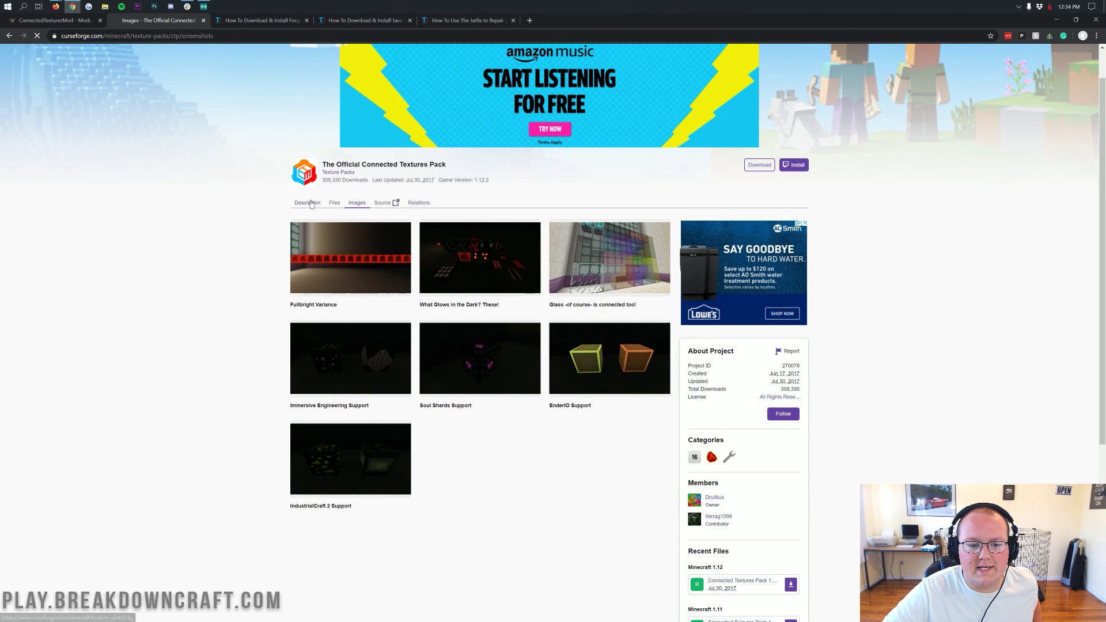
click(50, 19)
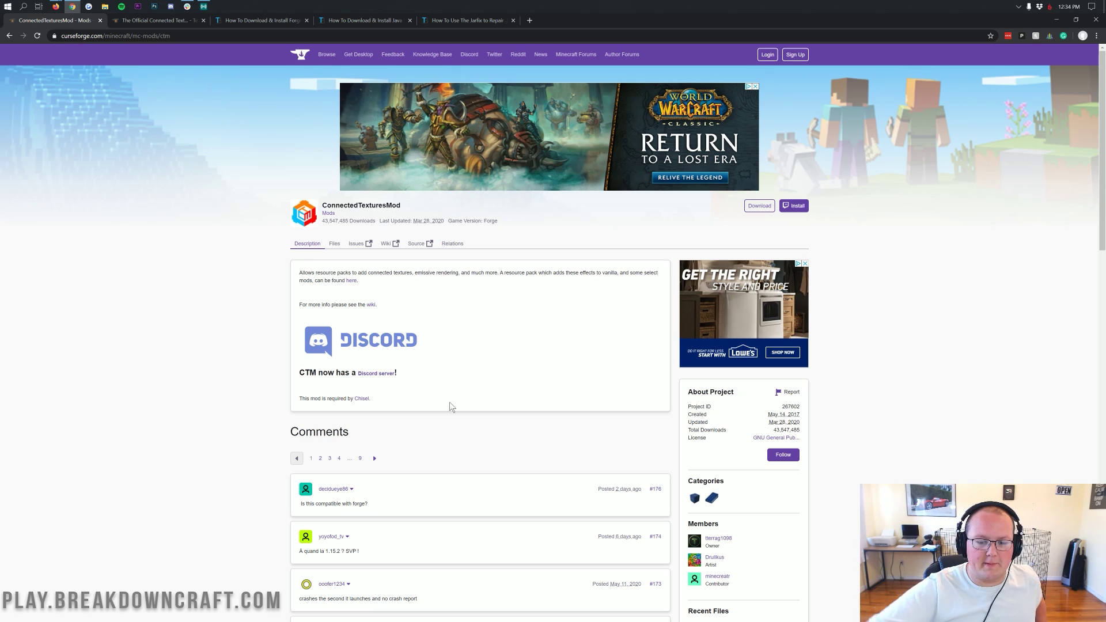
click(181, 20)
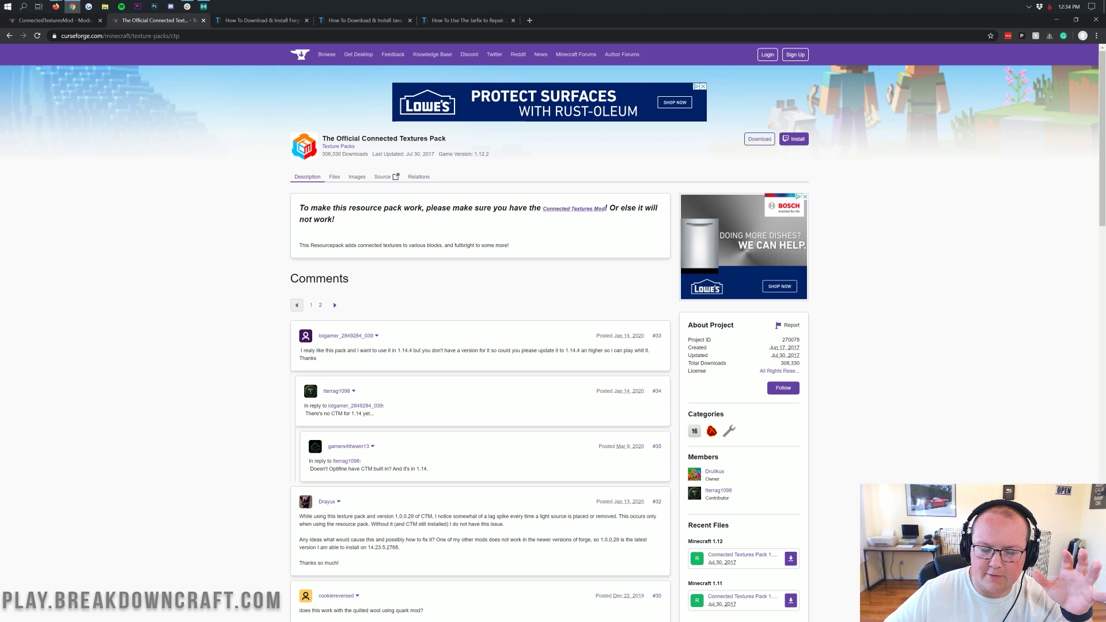
click(58, 20)
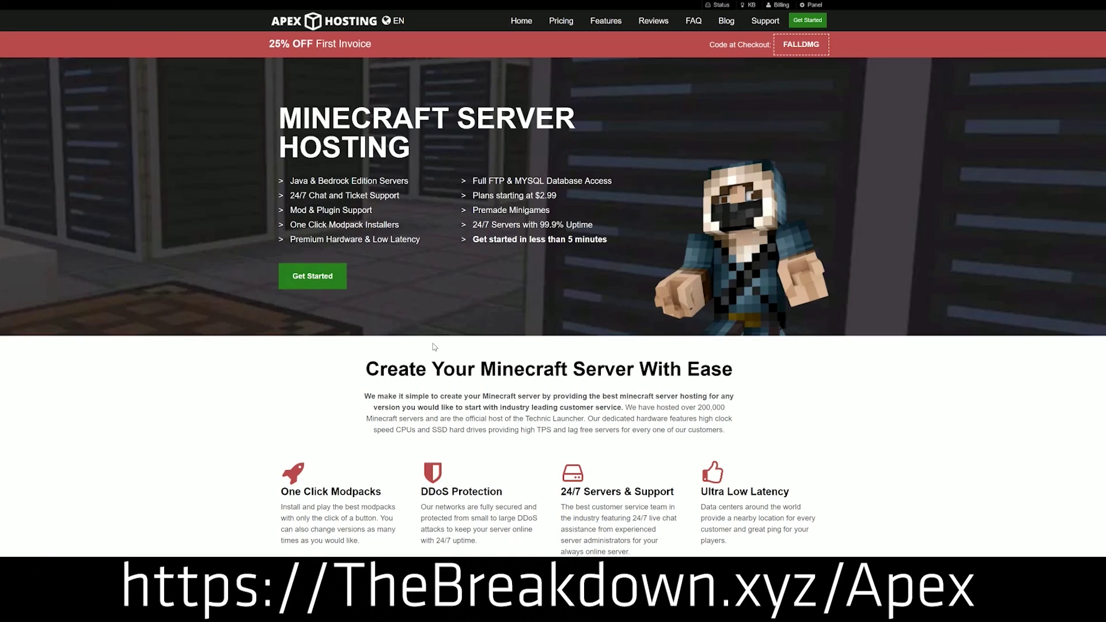
Step: Review the DDoS Protection, Automated Backups and Instant Setup hosting features
scroll(434, 347, down, 4)
drag(280, 258, 675, 261)
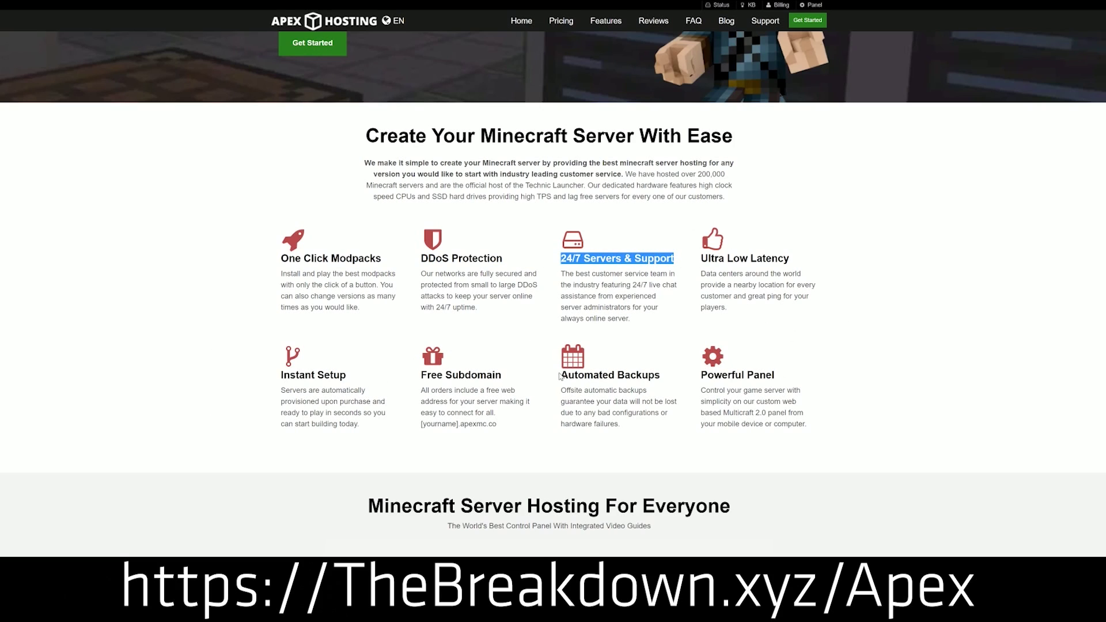
drag(559, 375, 621, 426)
click(662, 377)
drag(367, 427, 281, 374)
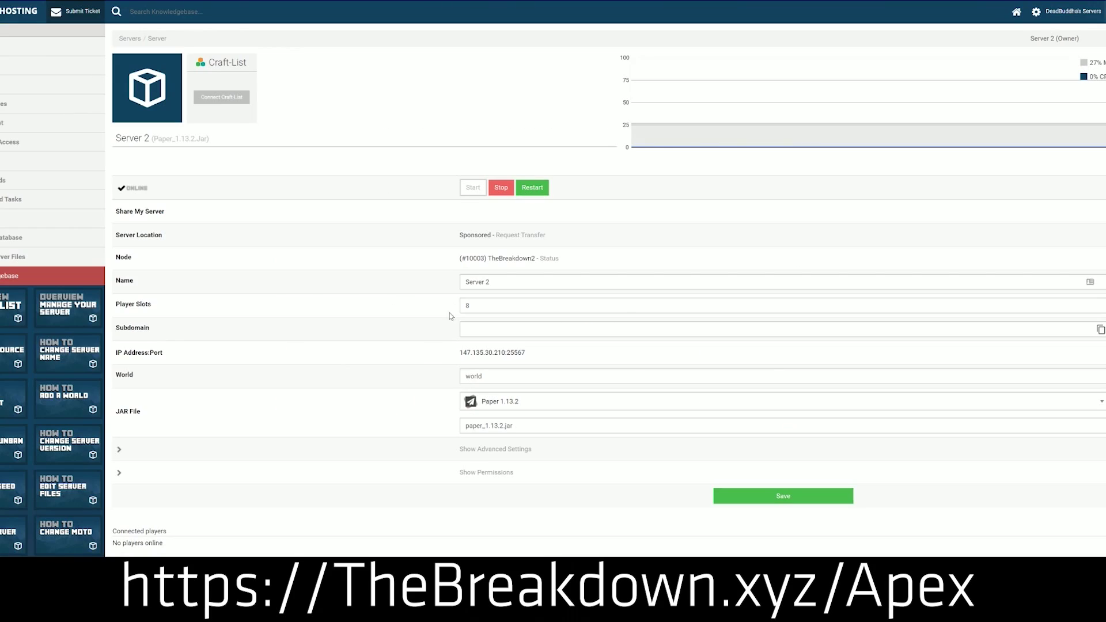
Step: Show the list of server JAR file versions in the server panel
click(521, 406)
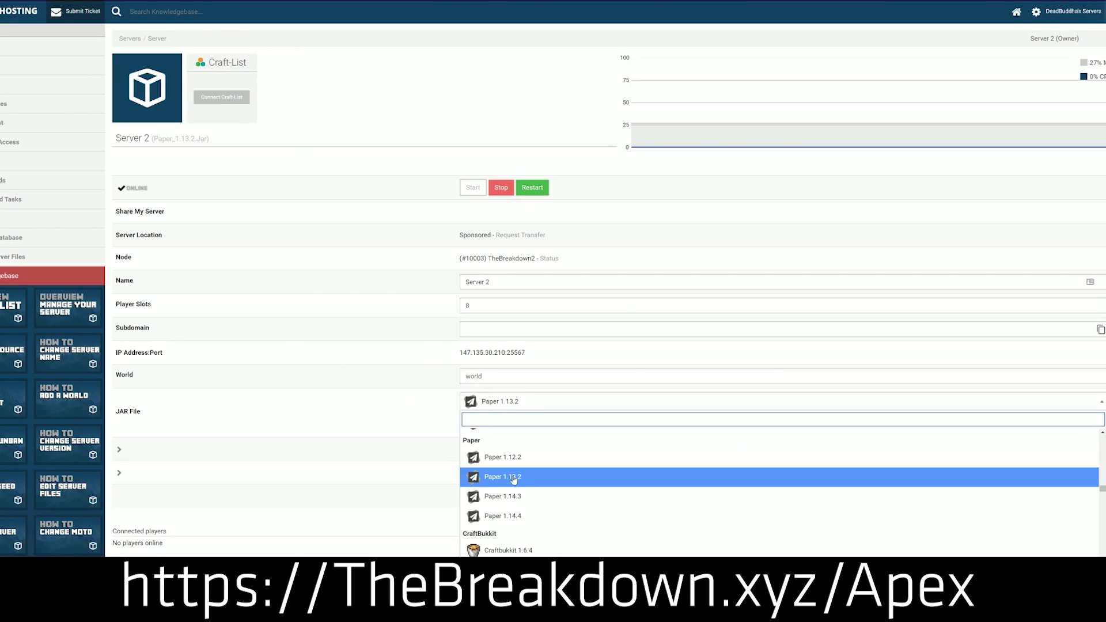
scroll(507, 483, down, 2)
scroll(514, 500, up, 4)
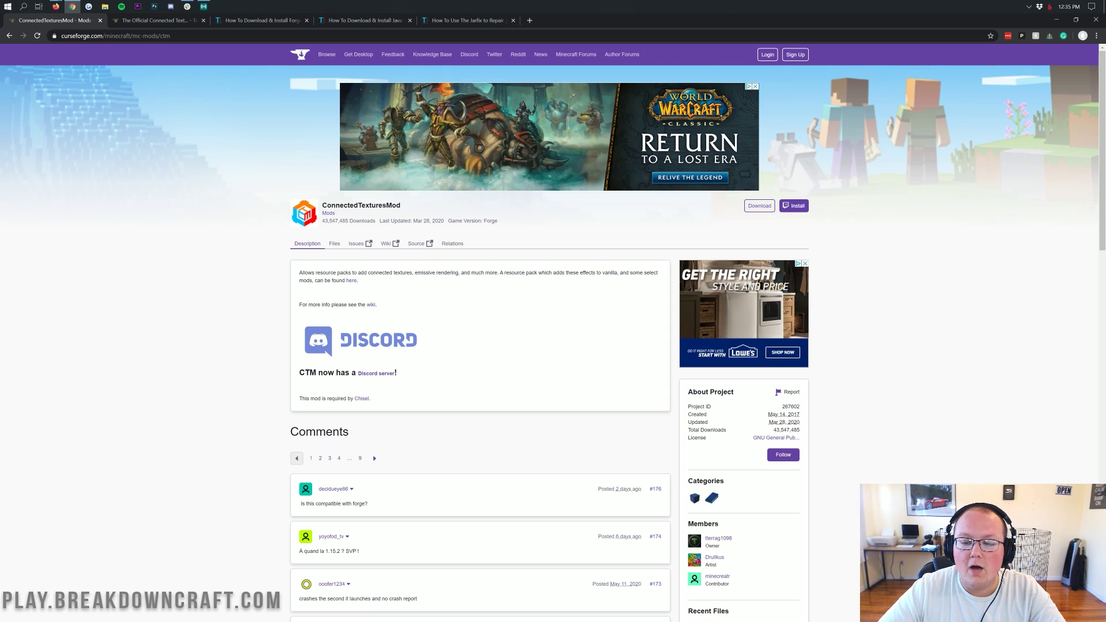
Step: Download the newest Minecraft 1.12 ConnectedTexturesMod jar from Recent Files and keep it despite the warning
scroll(728, 287, down, 4)
scroll(733, 192, down, 4)
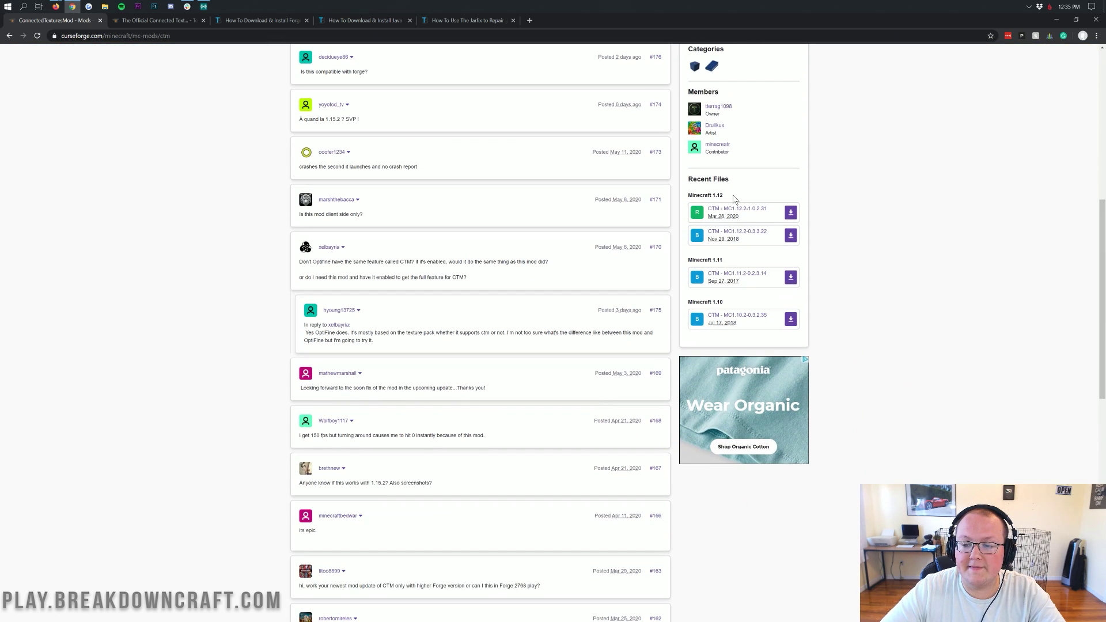
drag(724, 194, 688, 194)
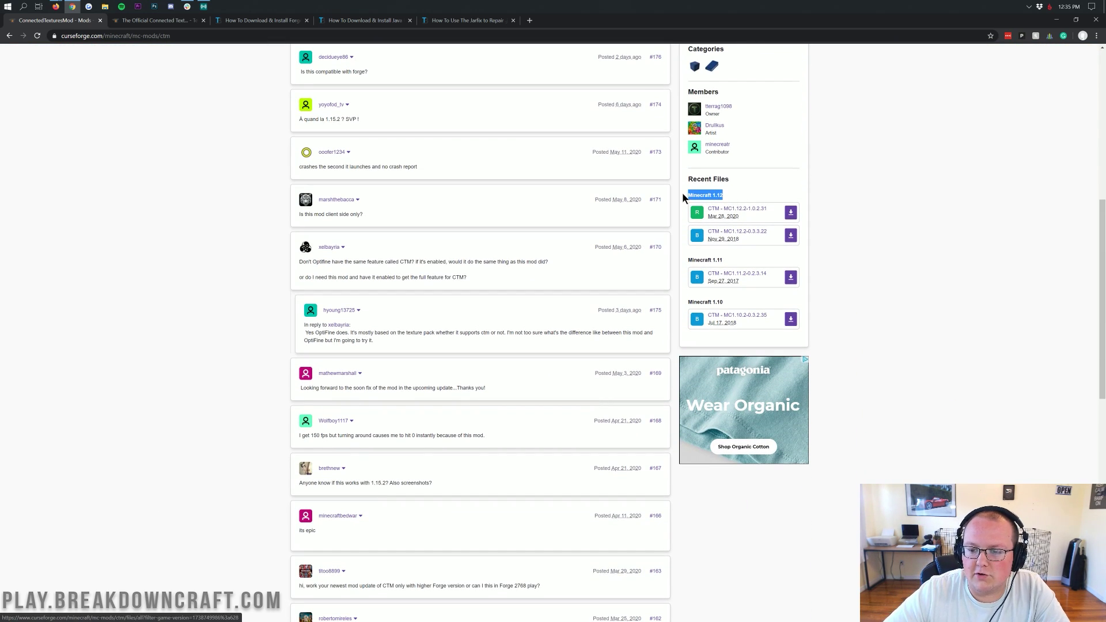
click(733, 193)
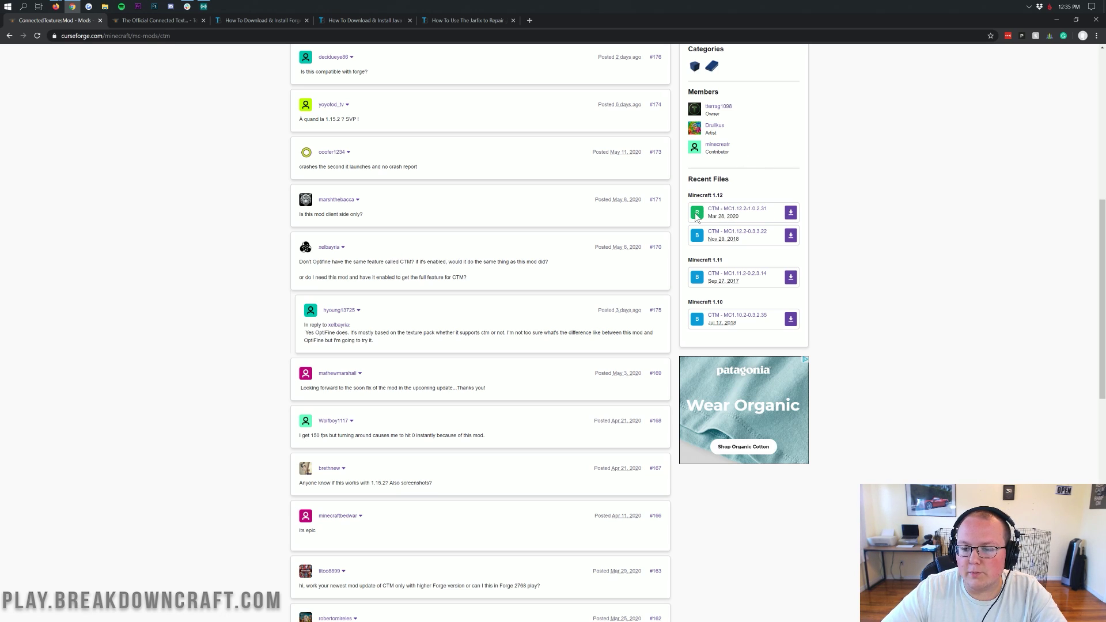
click(789, 216)
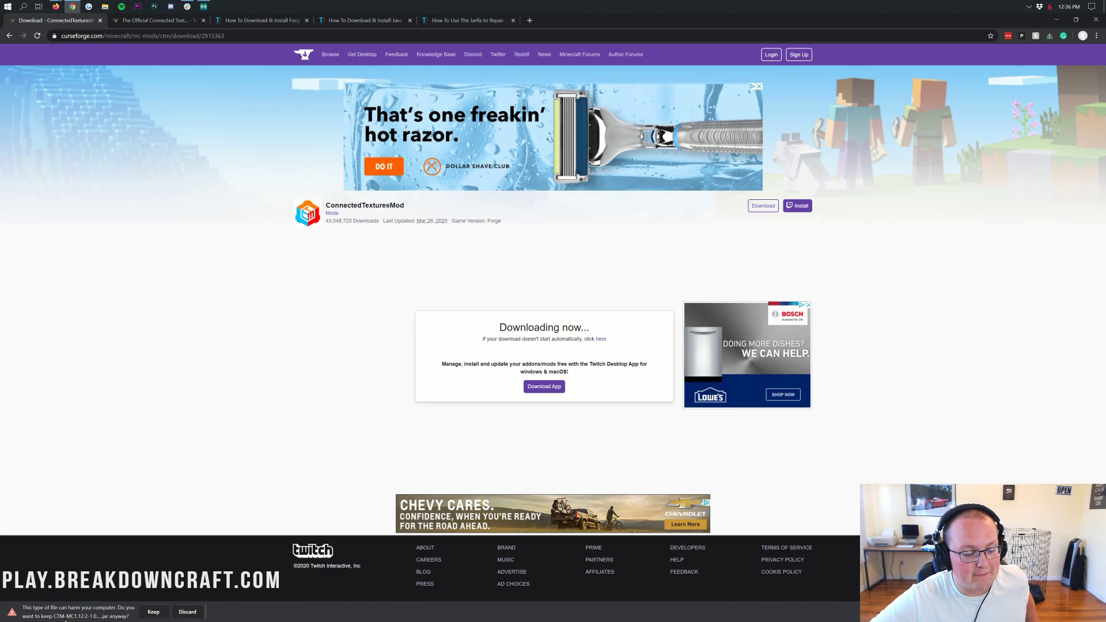
click(153, 611)
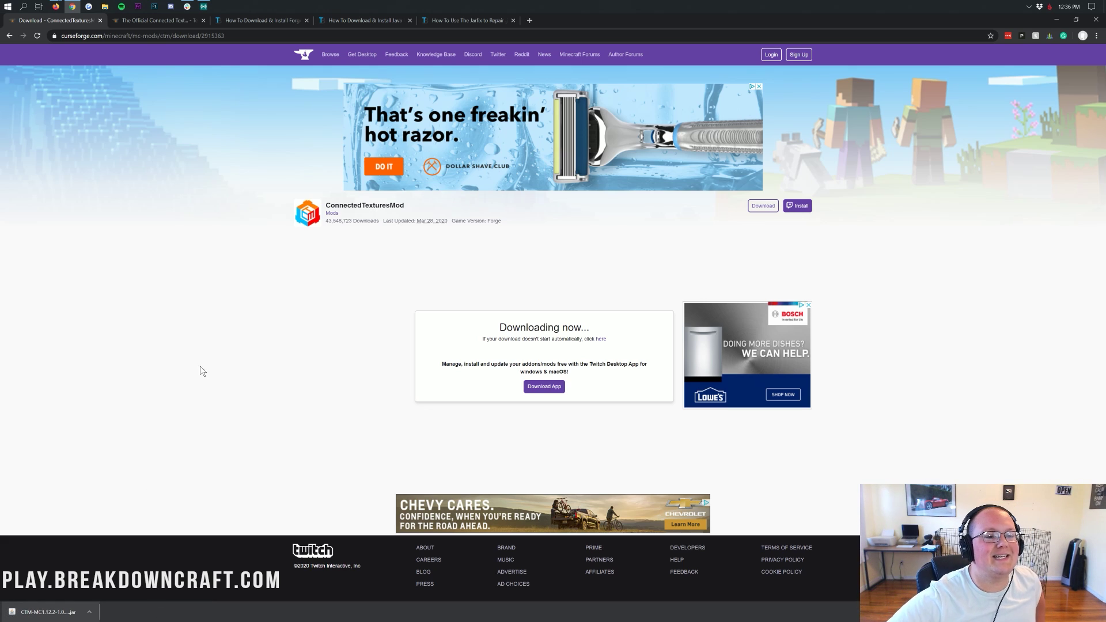
click(156, 20)
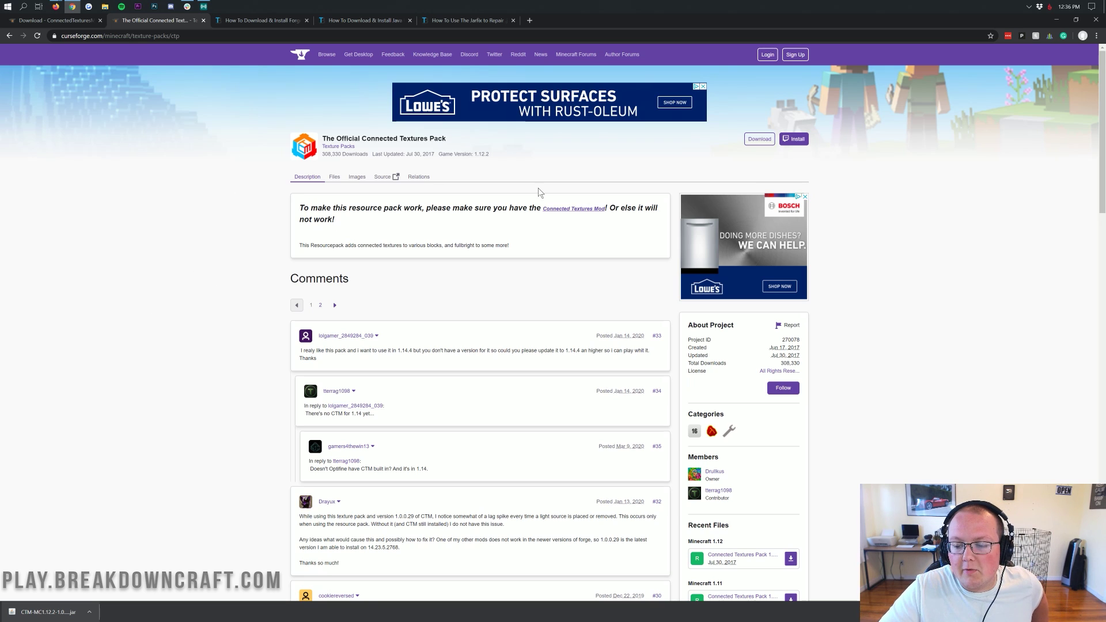
Step: Download the Minecraft 1.12 Connected Textures Pack zip from Recent Files
scroll(810, 231, down, 5)
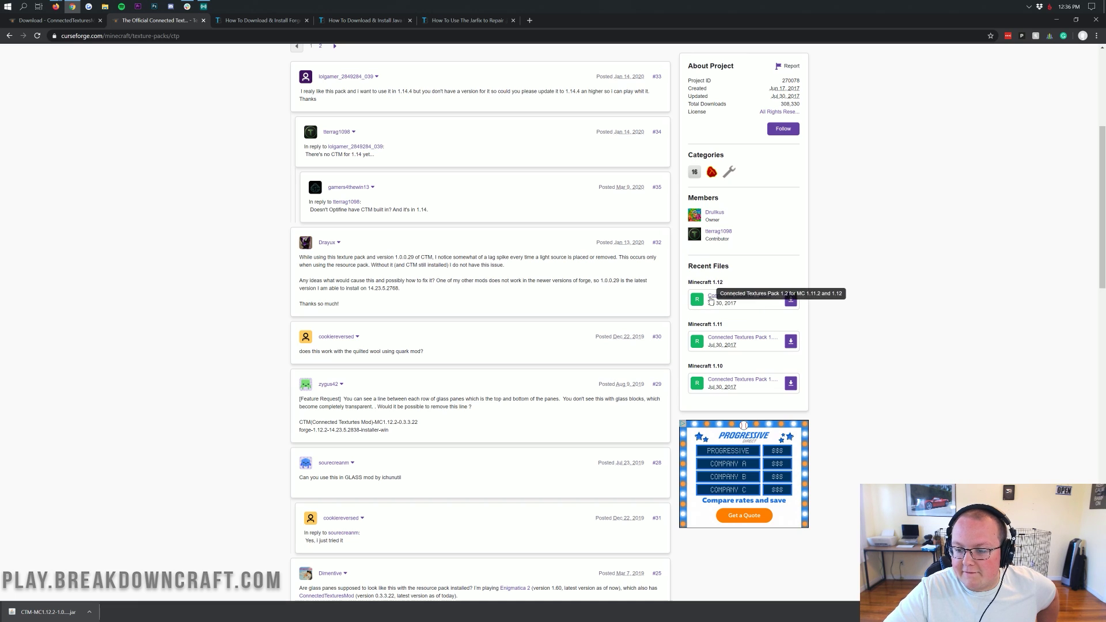
click(790, 300)
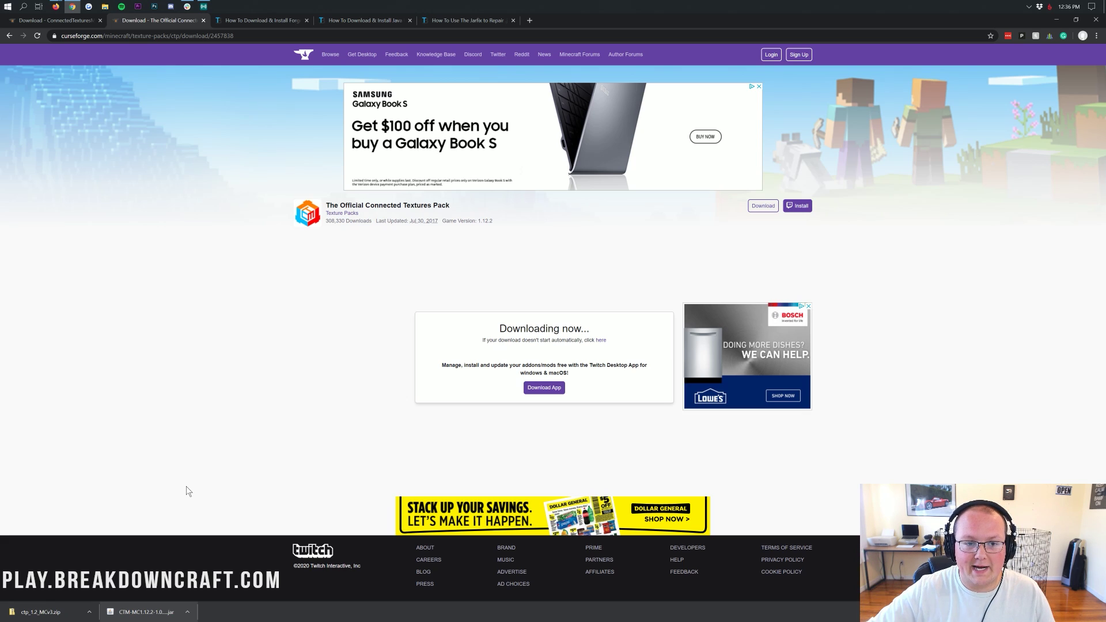
click(268, 20)
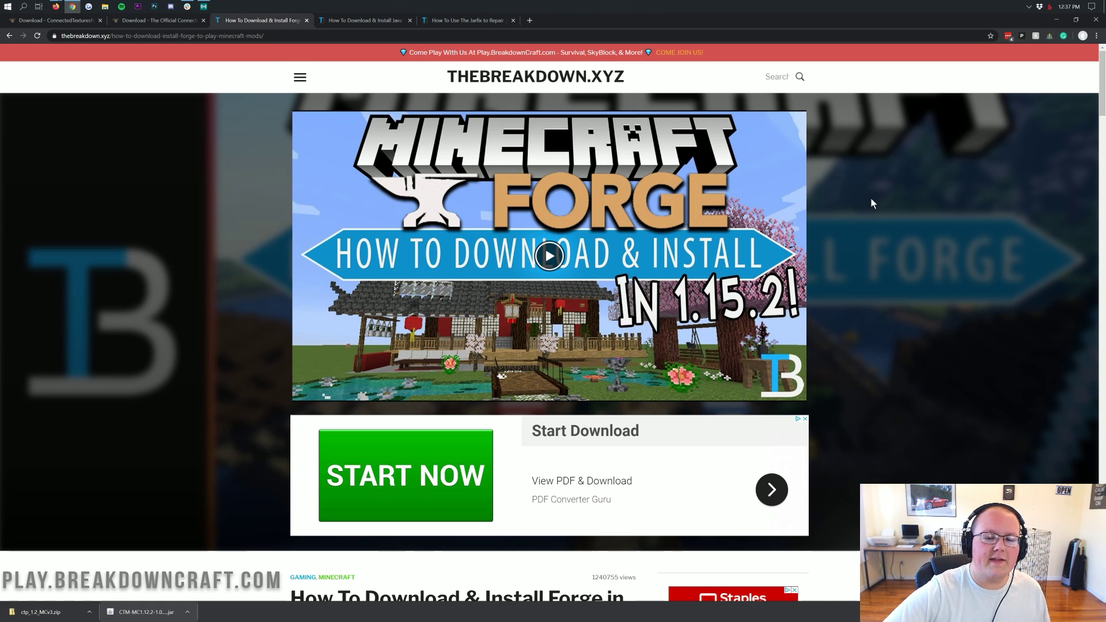
Step: Follow the guide's link to the Forge downloads site, which opens on MC 1.15.2
scroll(492, 183, down, 9)
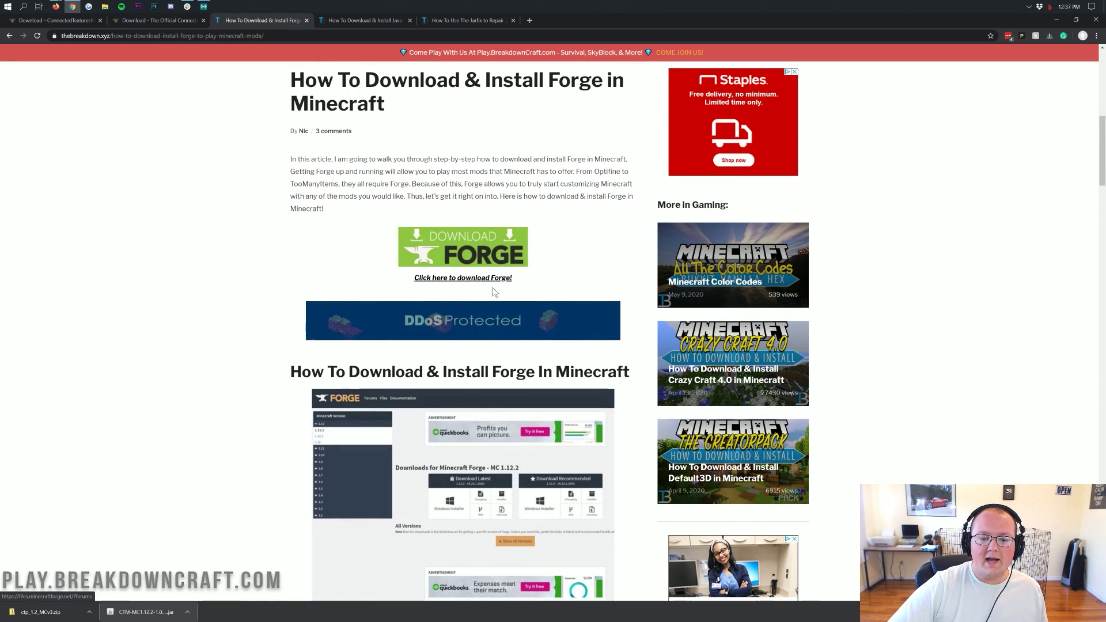
click(450, 245)
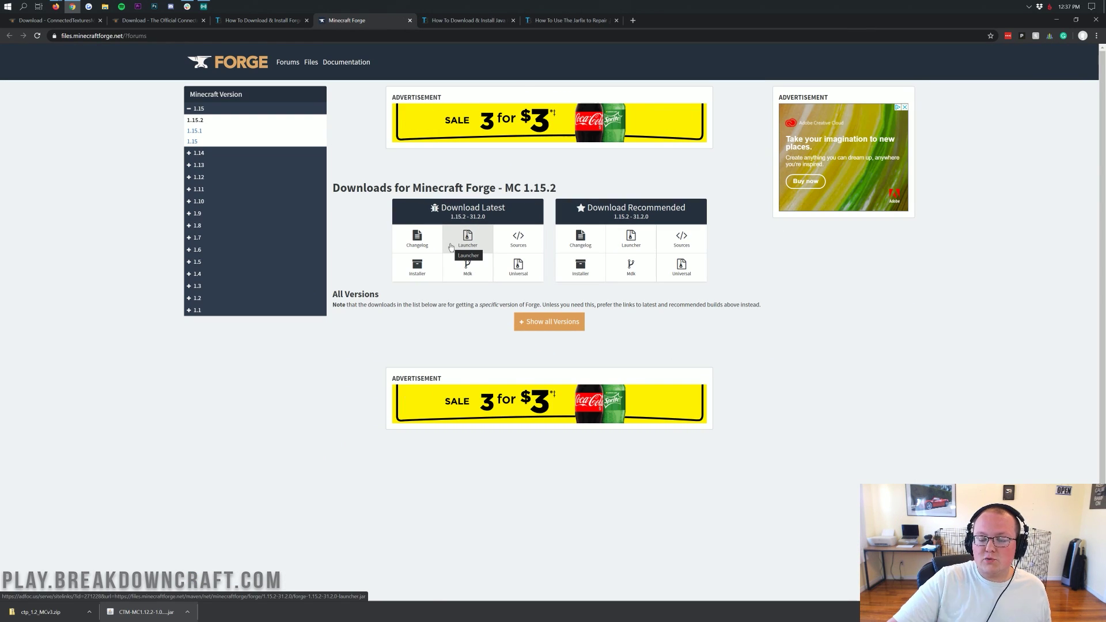
drag(505, 188, 556, 188)
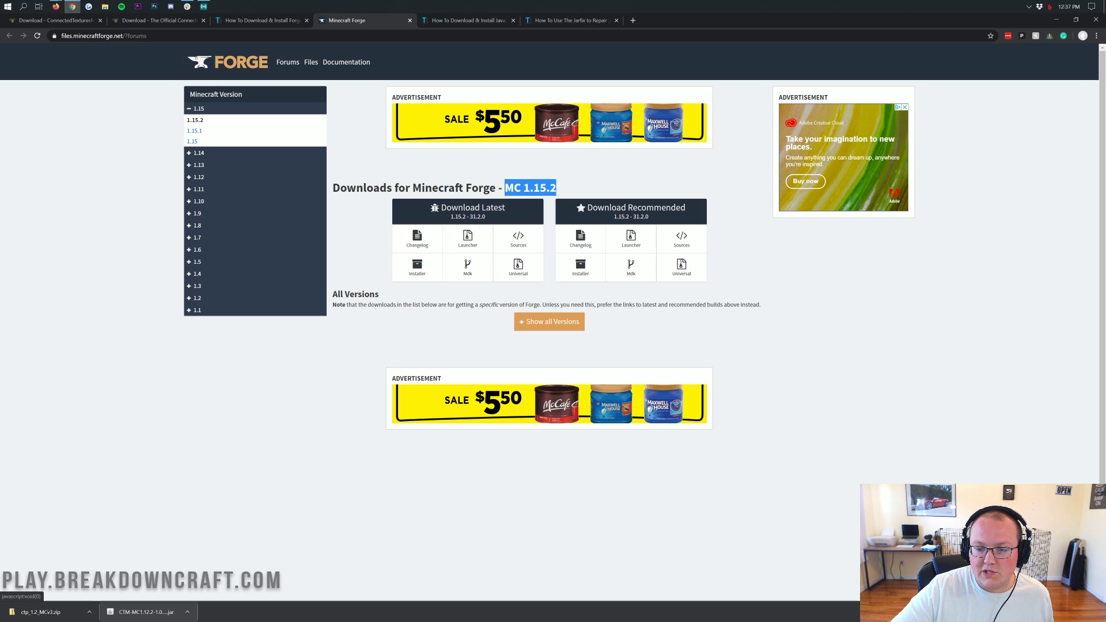
click(610, 192)
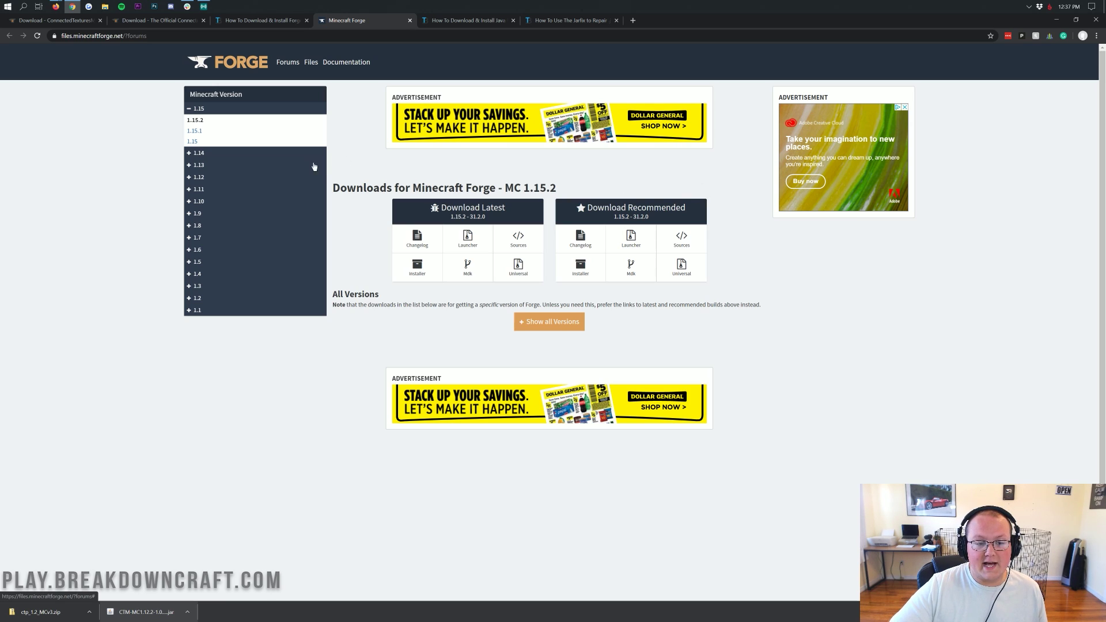
Step: Pick Minecraft 1.12.2 in the version sidebar and start the latest installer download
click(213, 178)
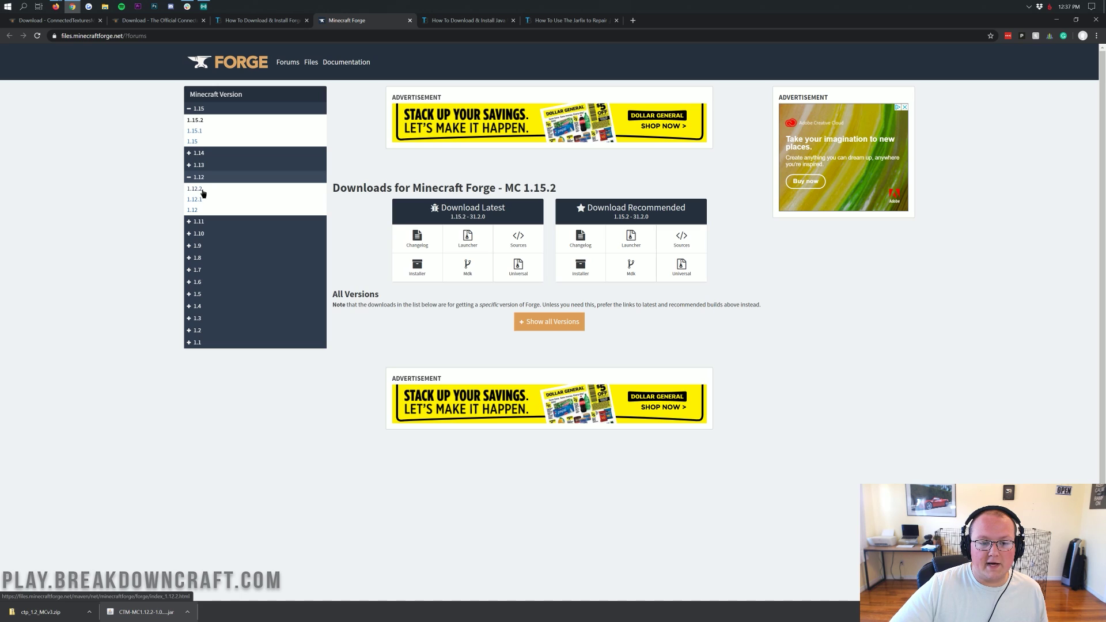
click(202, 191)
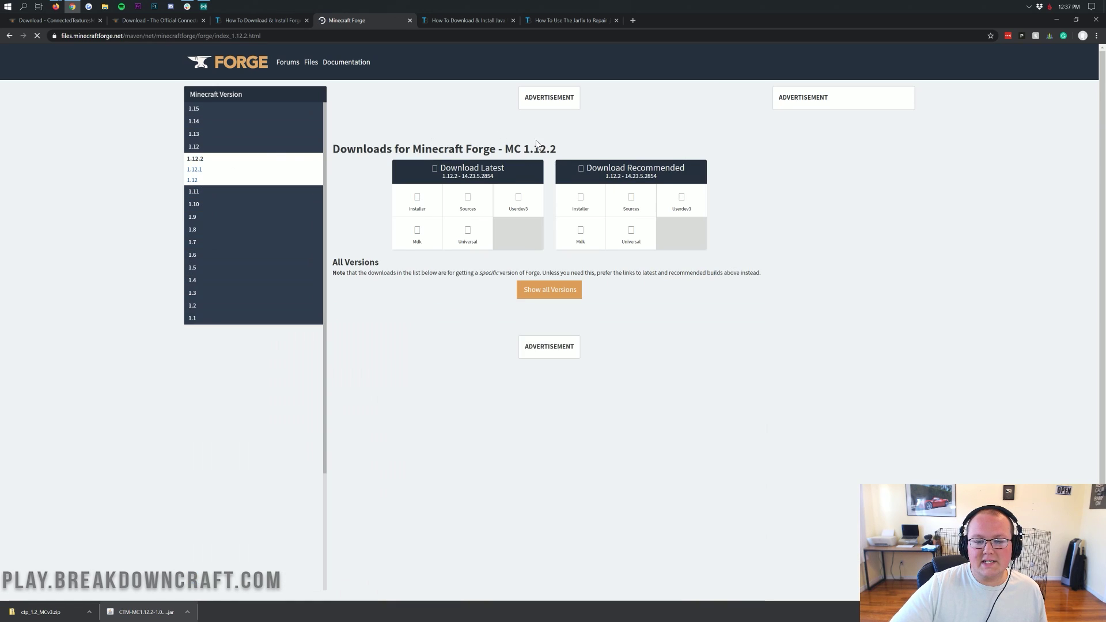
drag(569, 185, 503, 187)
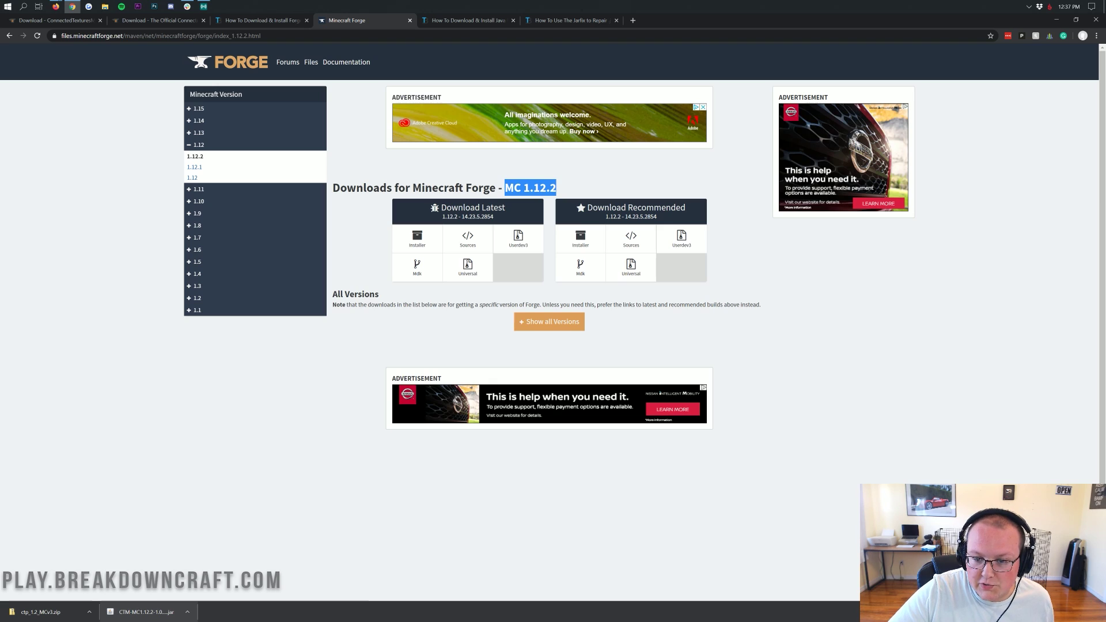
click(503, 188)
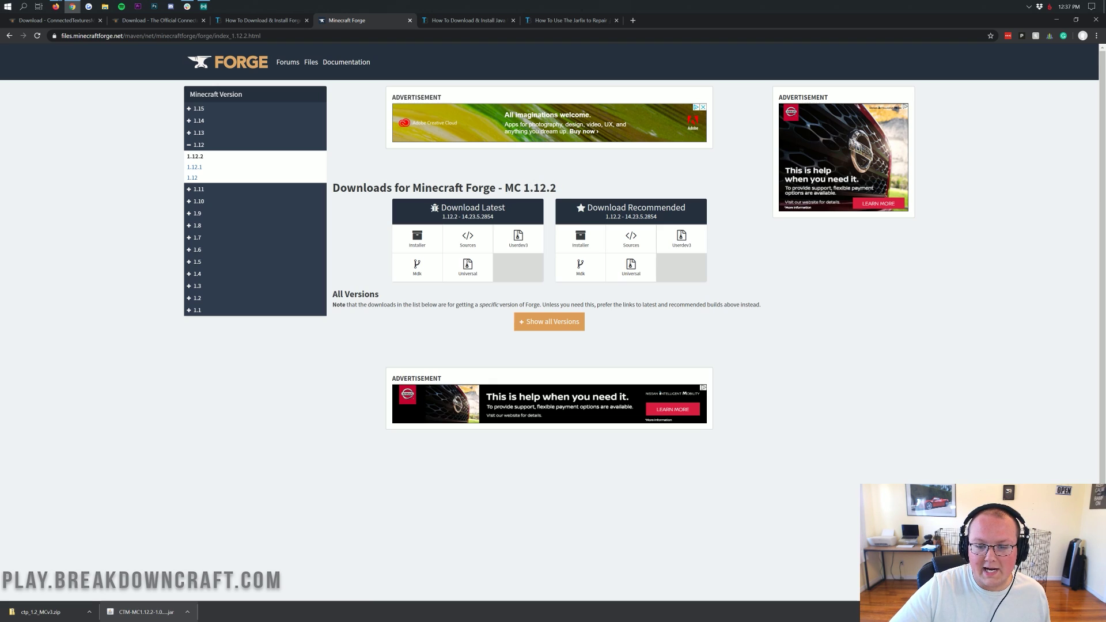
click(414, 237)
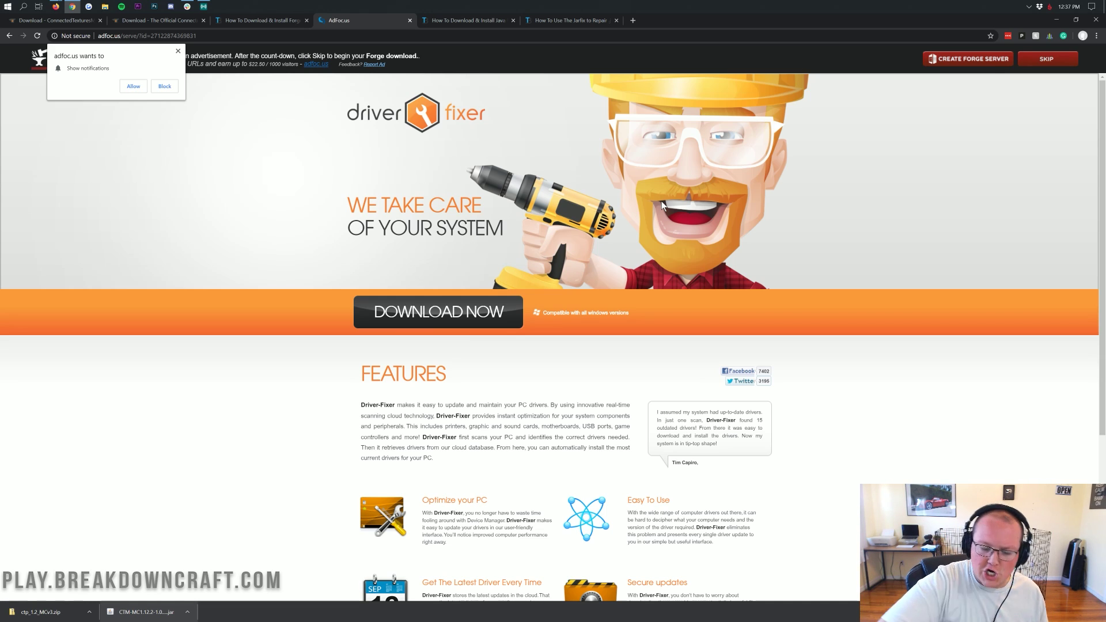
Step: Skip the adfoc.us ad and keep the Forge 1.12.2 installer despite the safety warning
click(1047, 61)
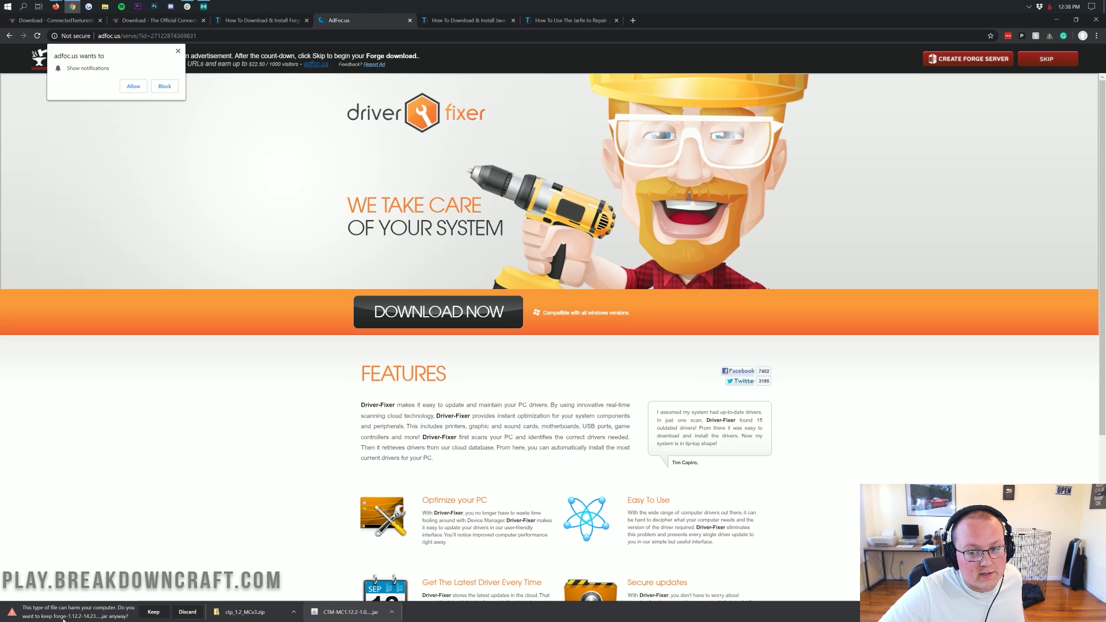
click(143, 614)
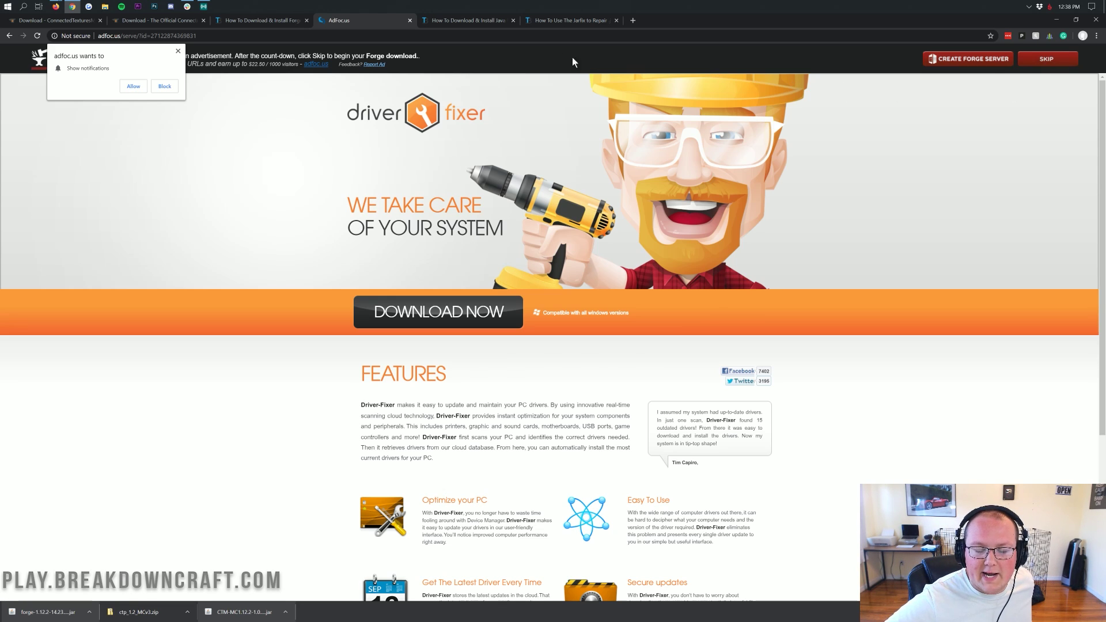
click(475, 21)
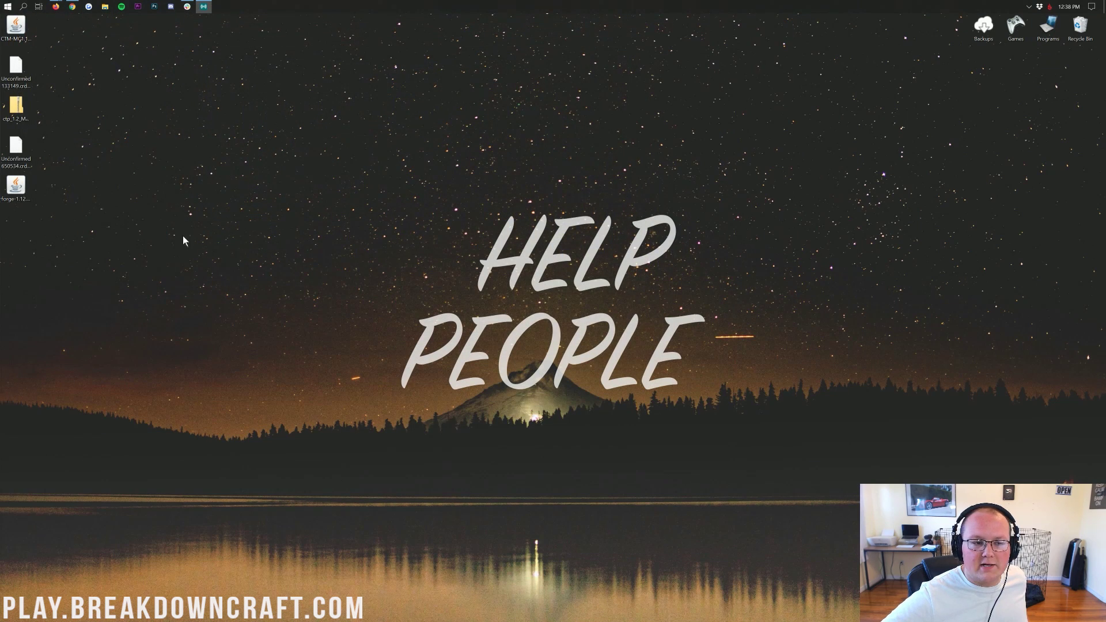
Step: Arrange the CTM jar, ctp_1.2 zip and Forge installer side by side on the desktop
drag(17, 40, 271, 109)
drag(17, 107, 307, 110)
click(12, 185)
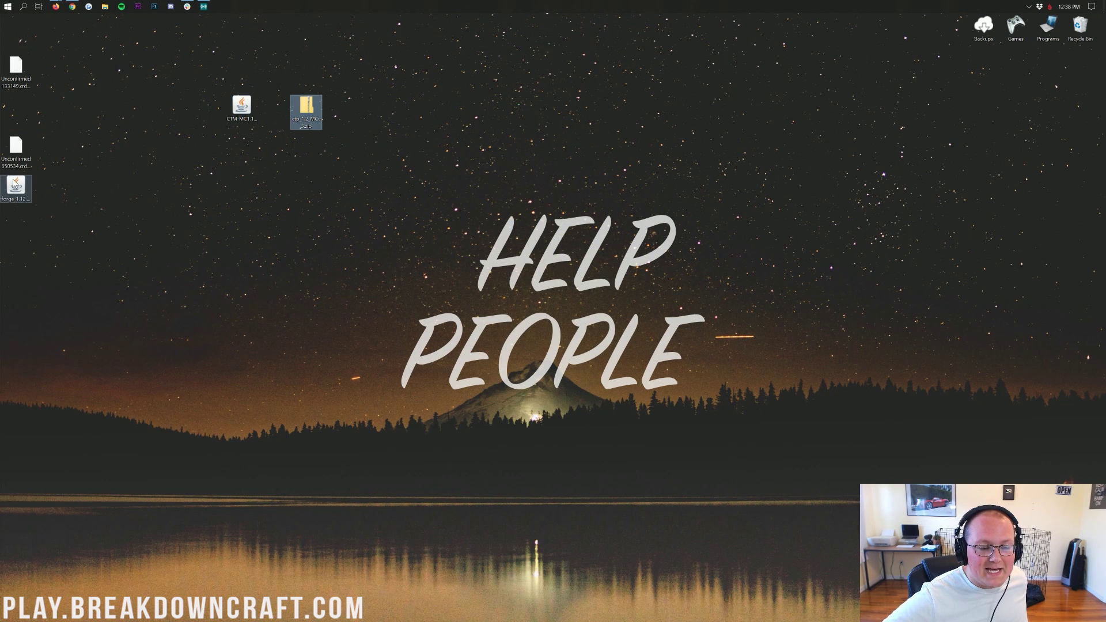
drag(13, 185, 371, 110)
Step: Delete the two Unconfirmed partial download files
drag(142, 204, 19, 69)
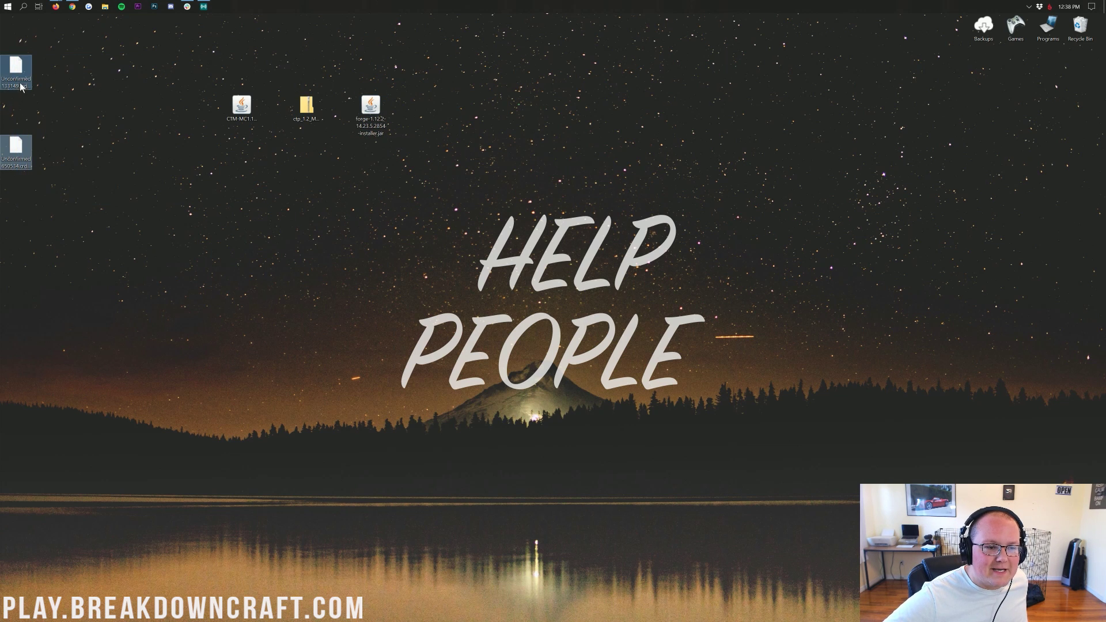
key(Delete)
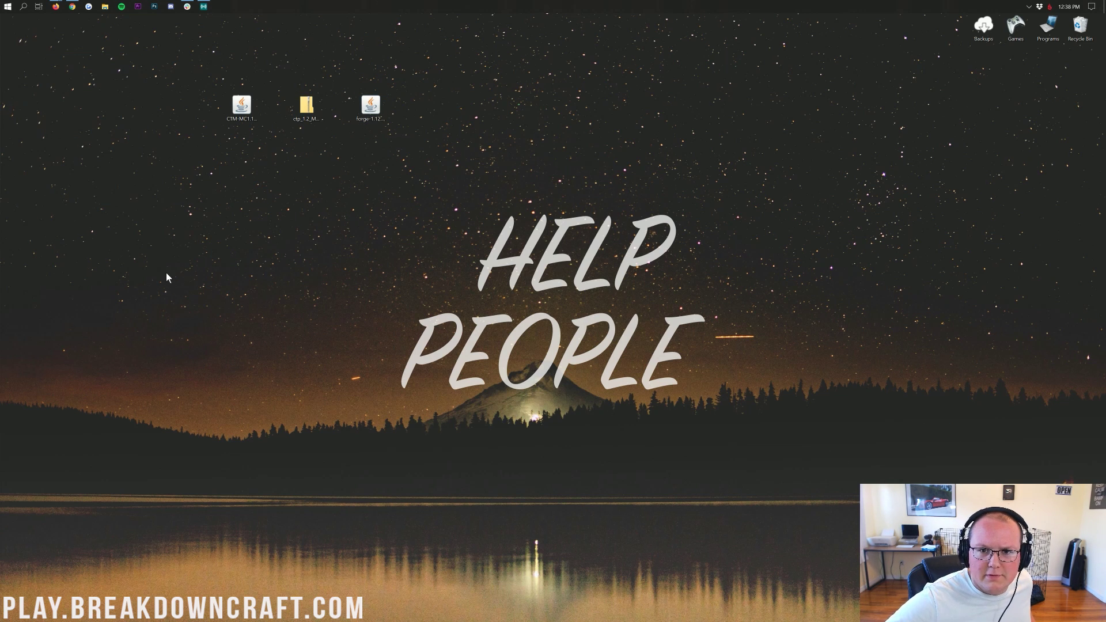
drag(157, 93, 596, 165)
click(249, 154)
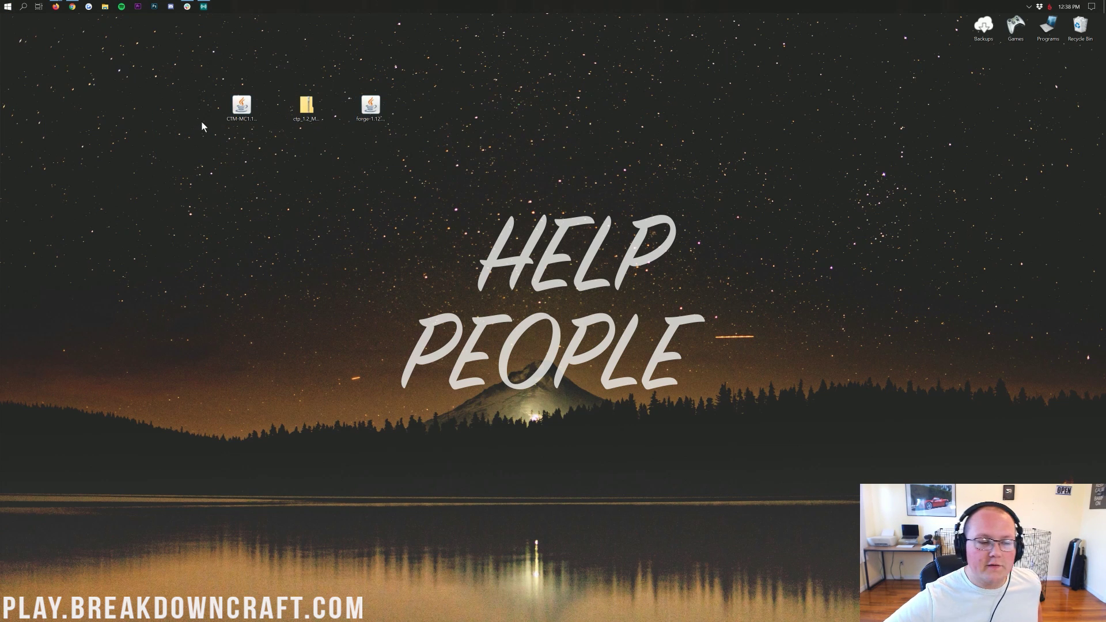
click(3, 6)
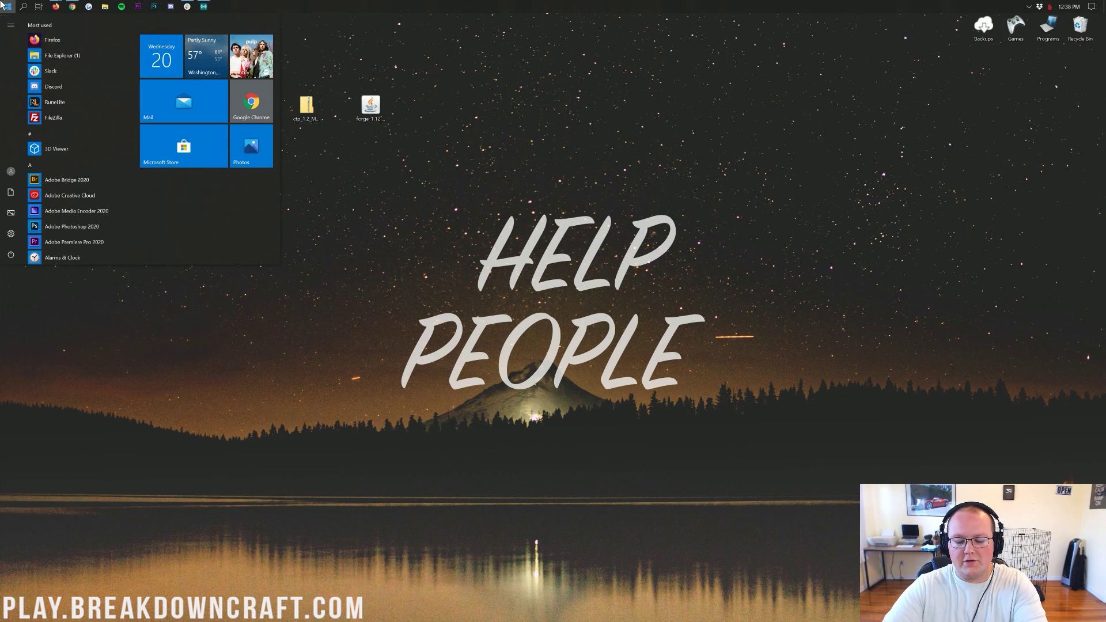
text(downloads)
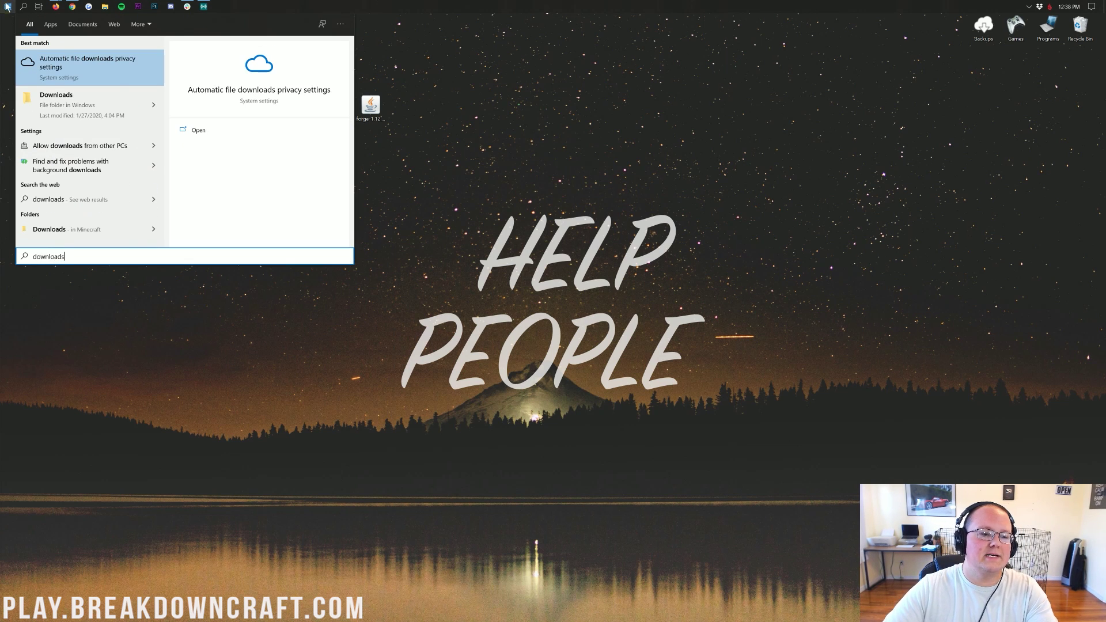
click(79, 94)
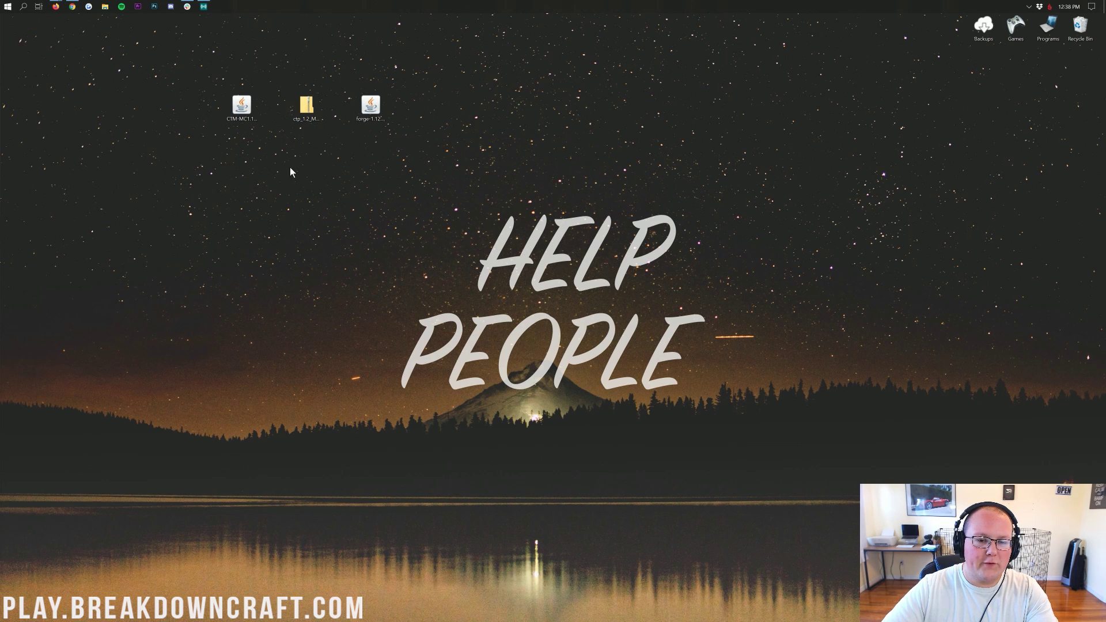
drag(179, 93, 382, 114)
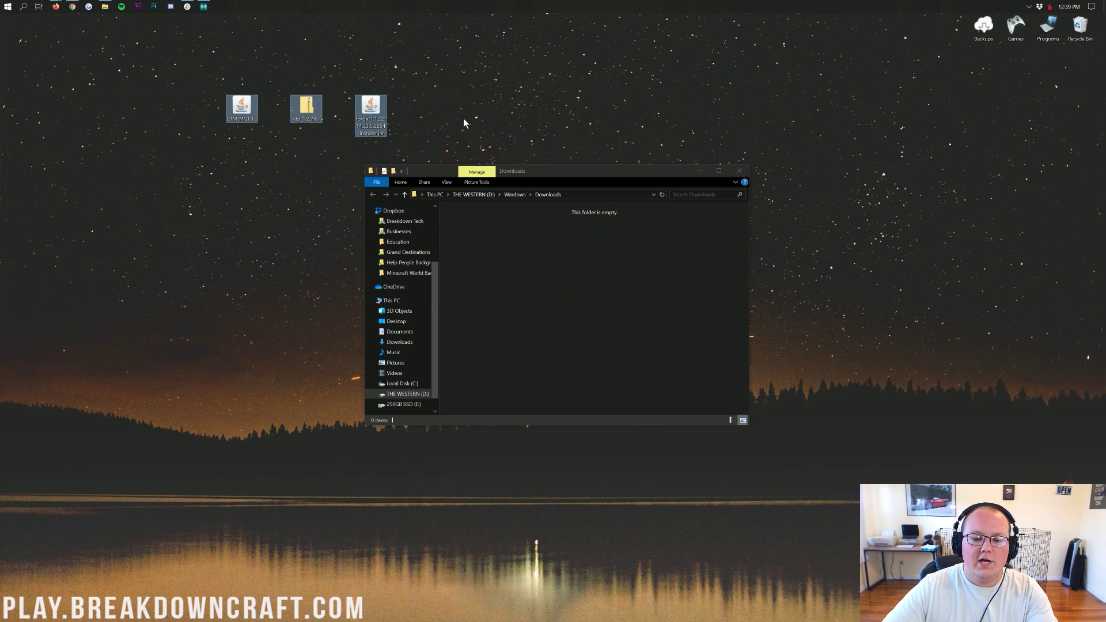
click(444, 127)
click(739, 171)
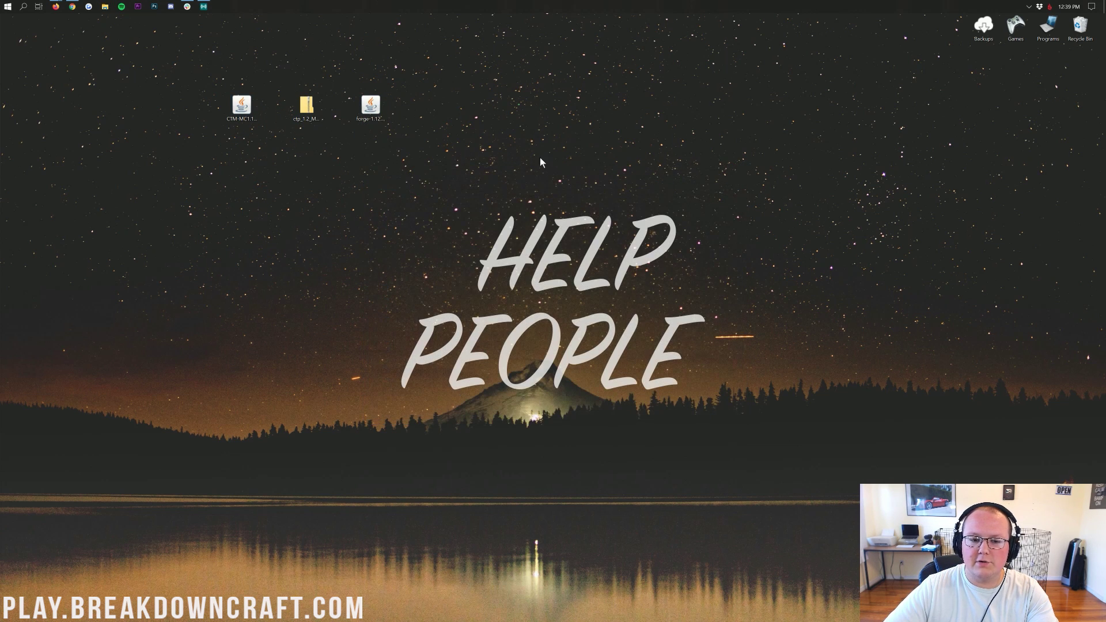
click(371, 109)
right_click(372, 117)
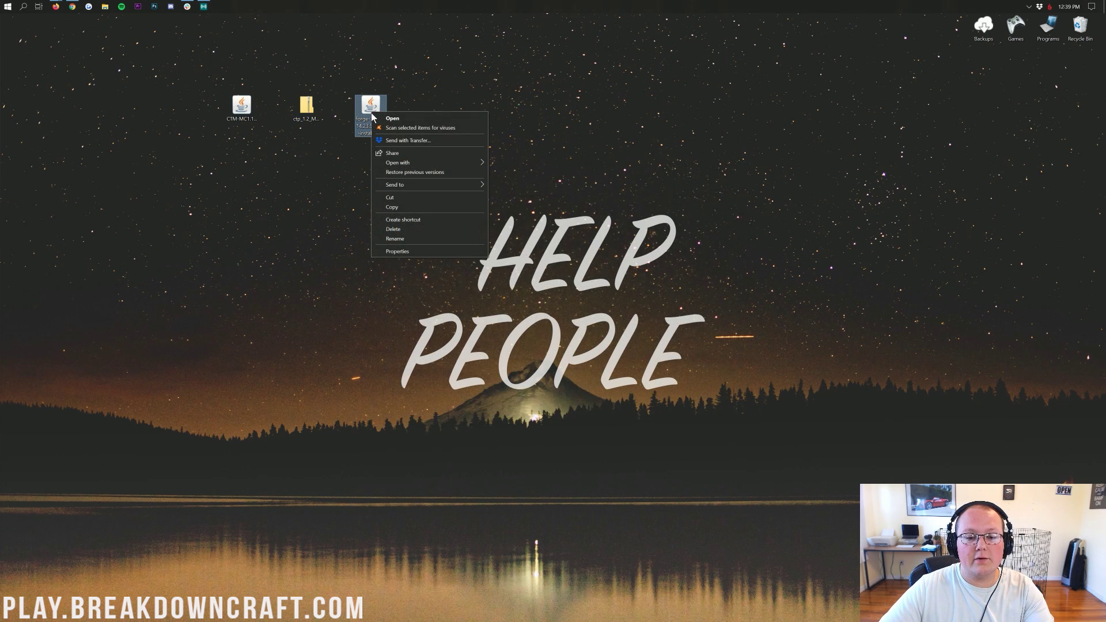
mouse_move(413, 161)
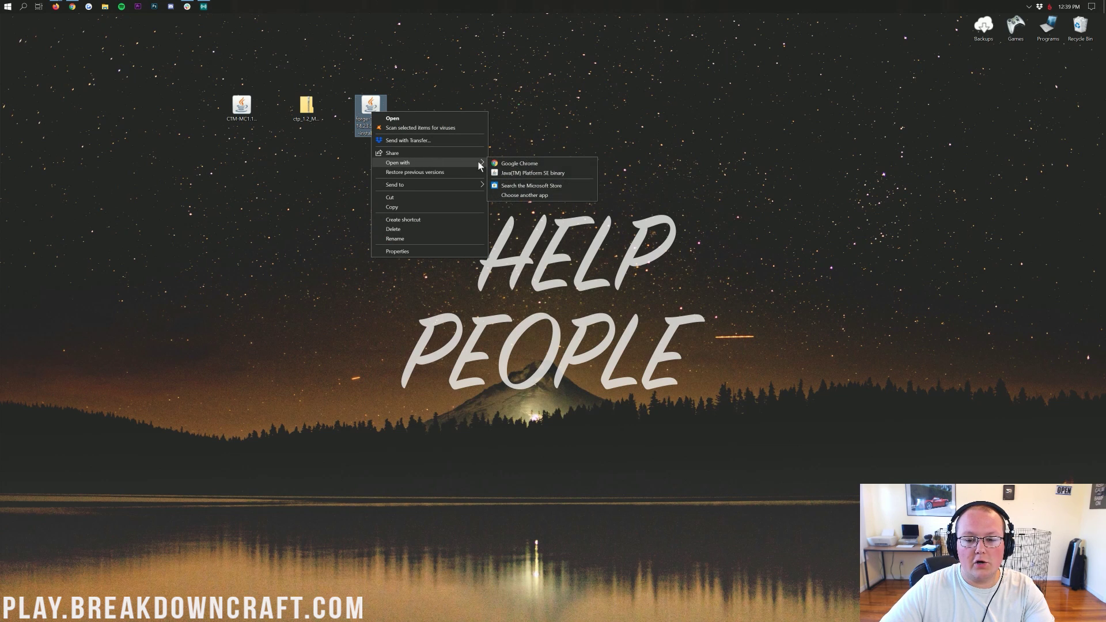
click(516, 174)
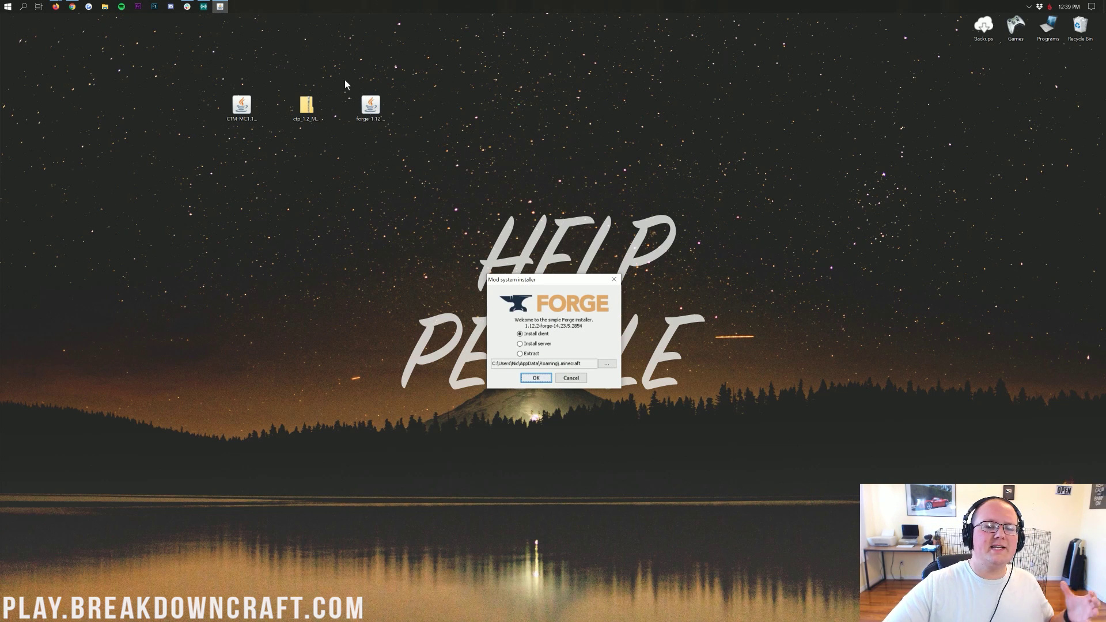
click(367, 110)
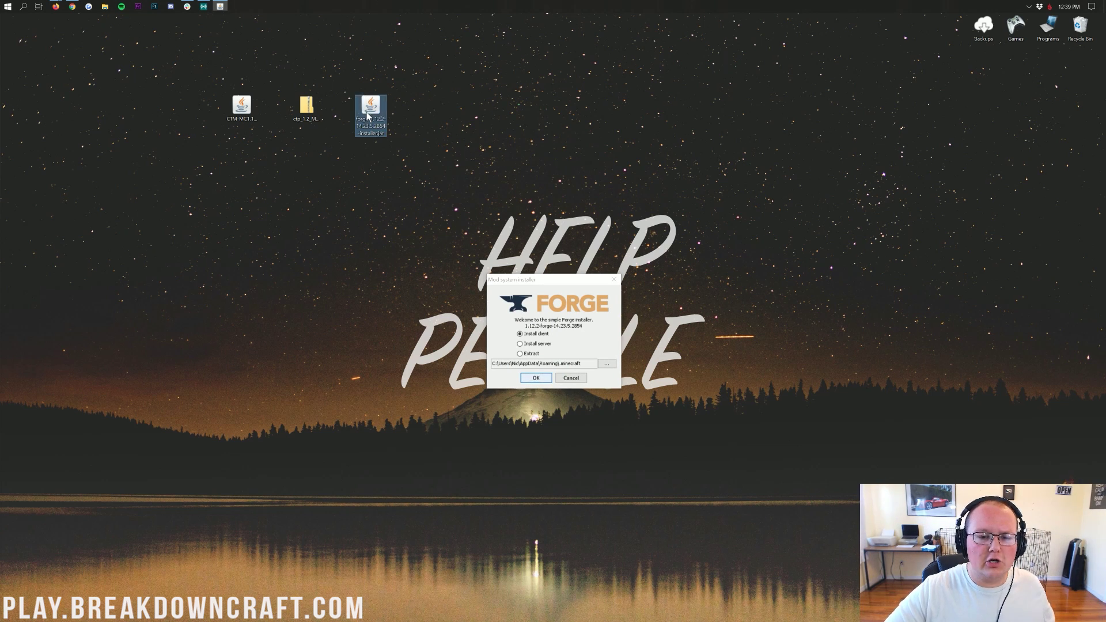
click(292, 105)
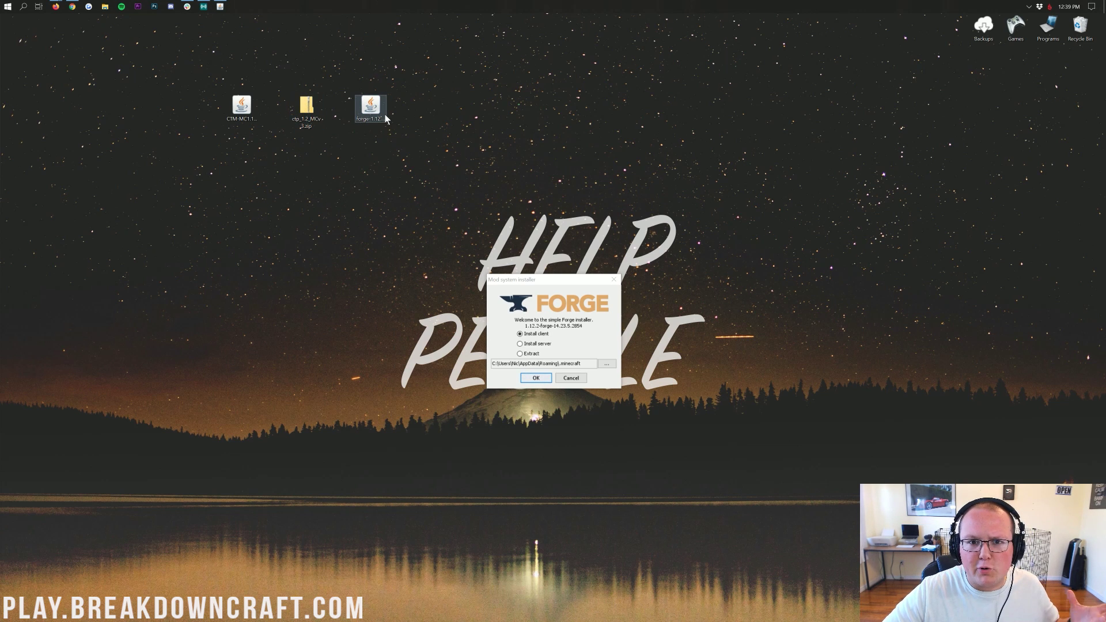
click(615, 279)
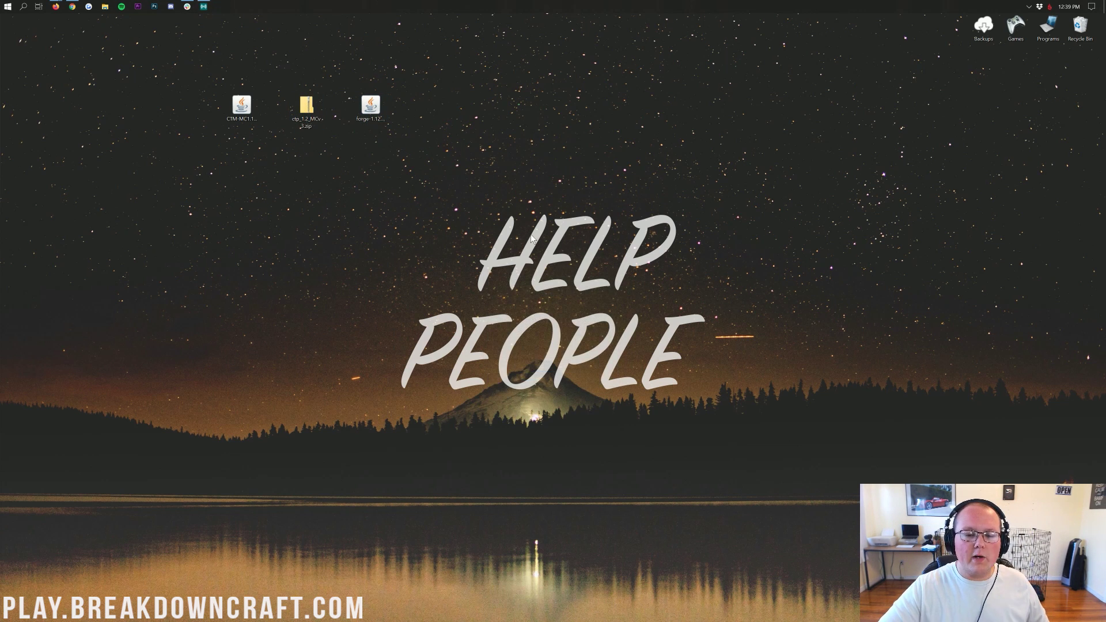
click(75, 6)
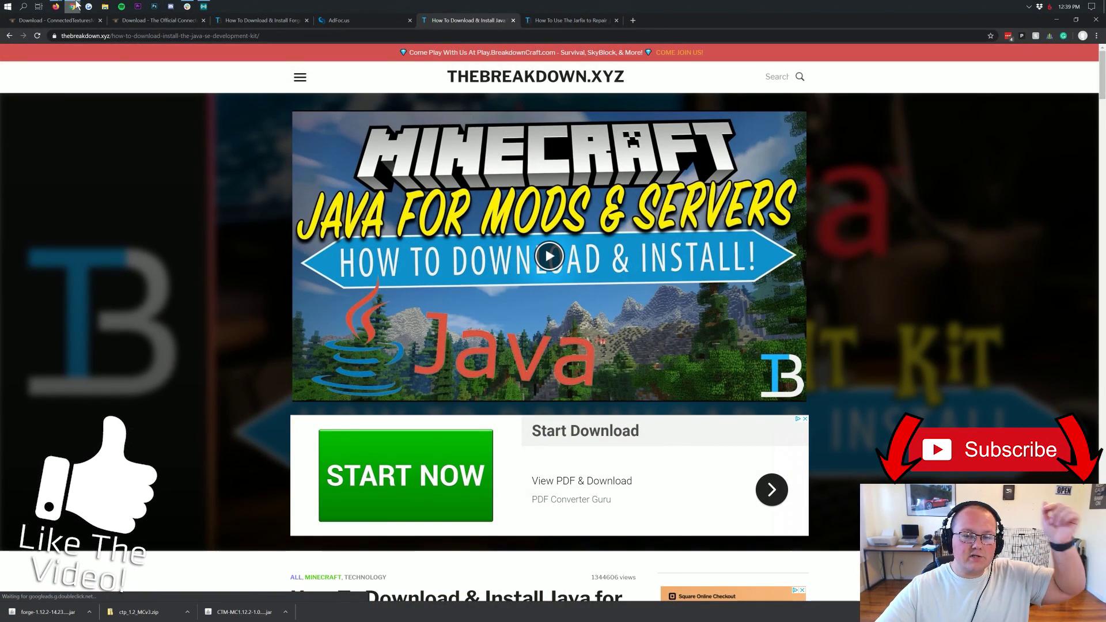
Step: Scroll through the Java installation article and look over its Minecraft Mod title
scroll(195, 375, down, 8)
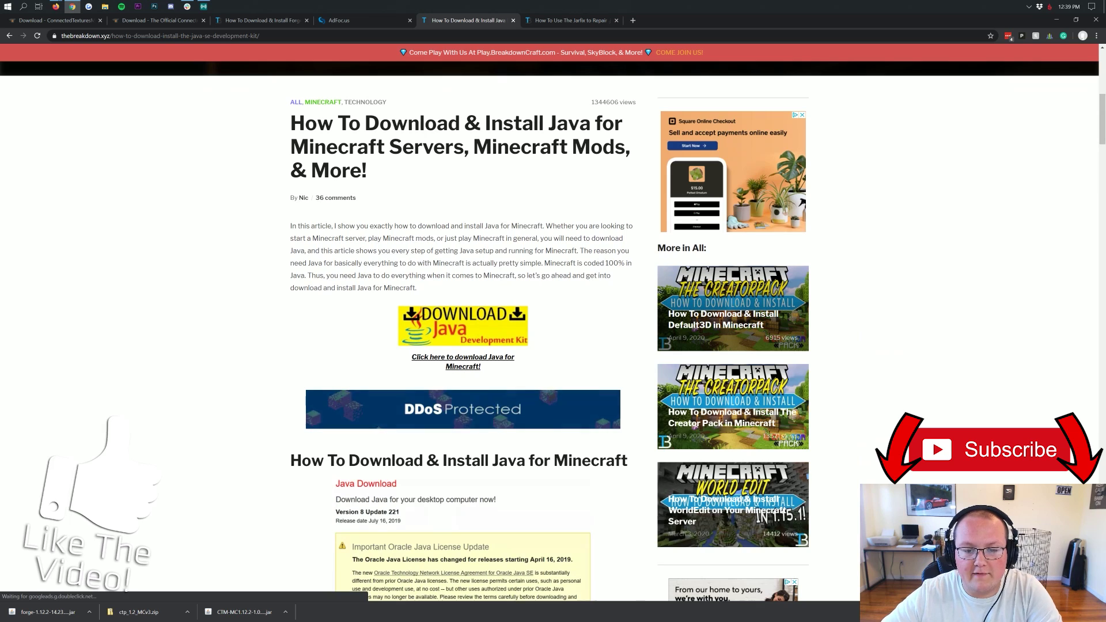
drag(291, 124, 613, 123)
click(612, 123)
drag(473, 148, 615, 148)
click(616, 148)
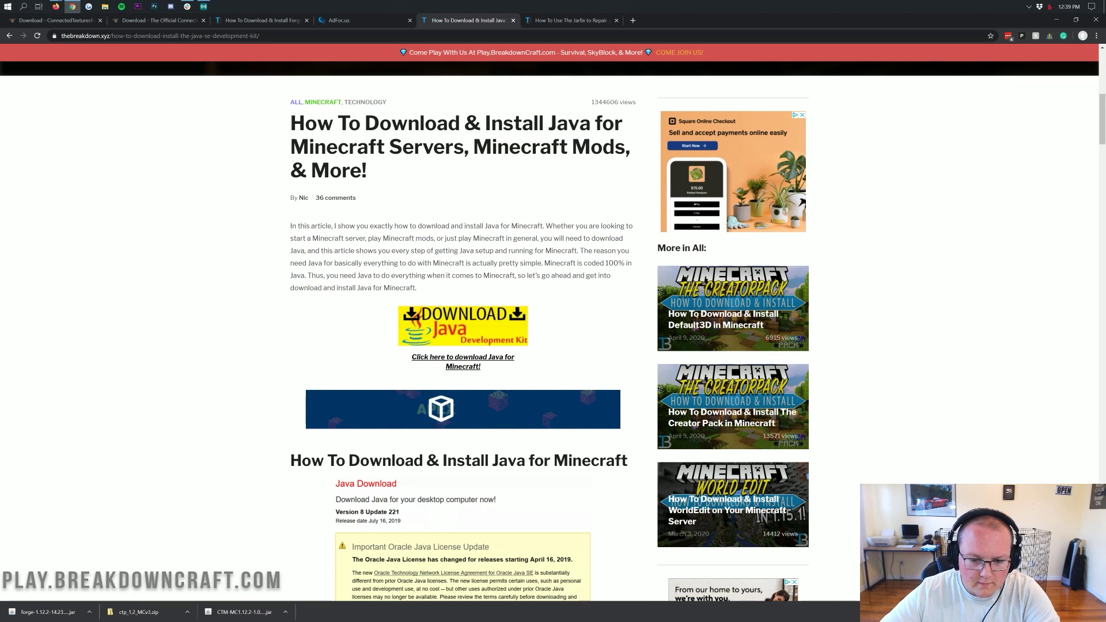
scroll(411, 230, down, 15)
scroll(411, 230, down, 3)
scroll(411, 230, up, 14)
scroll(410, 230, up, 10)
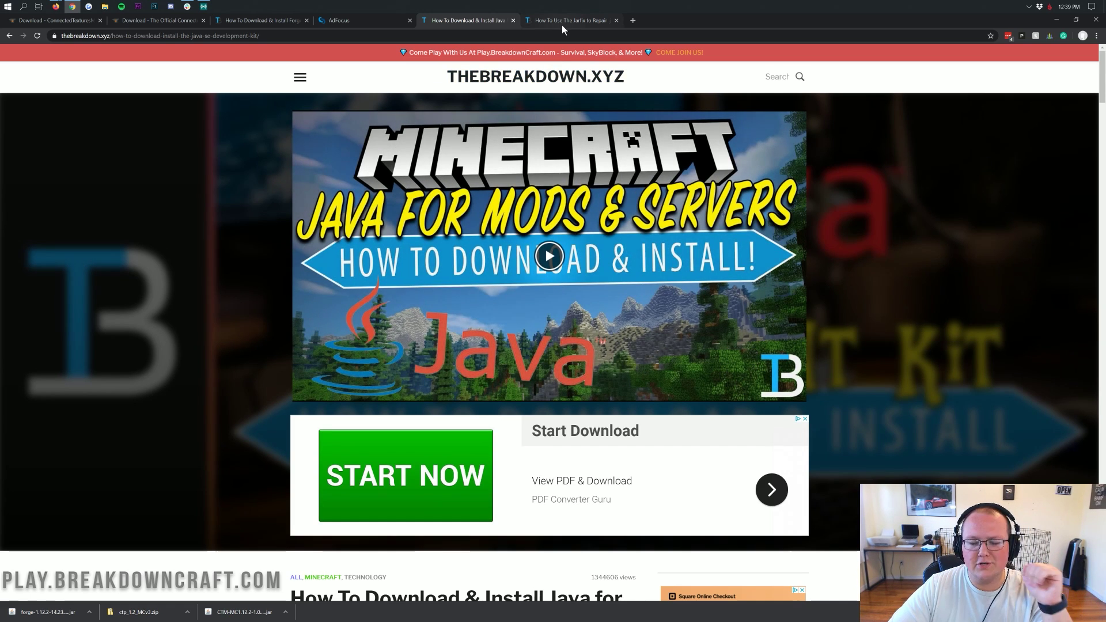
Step: Switch to the Jarfix .jar repair article and skim it
click(562, 26)
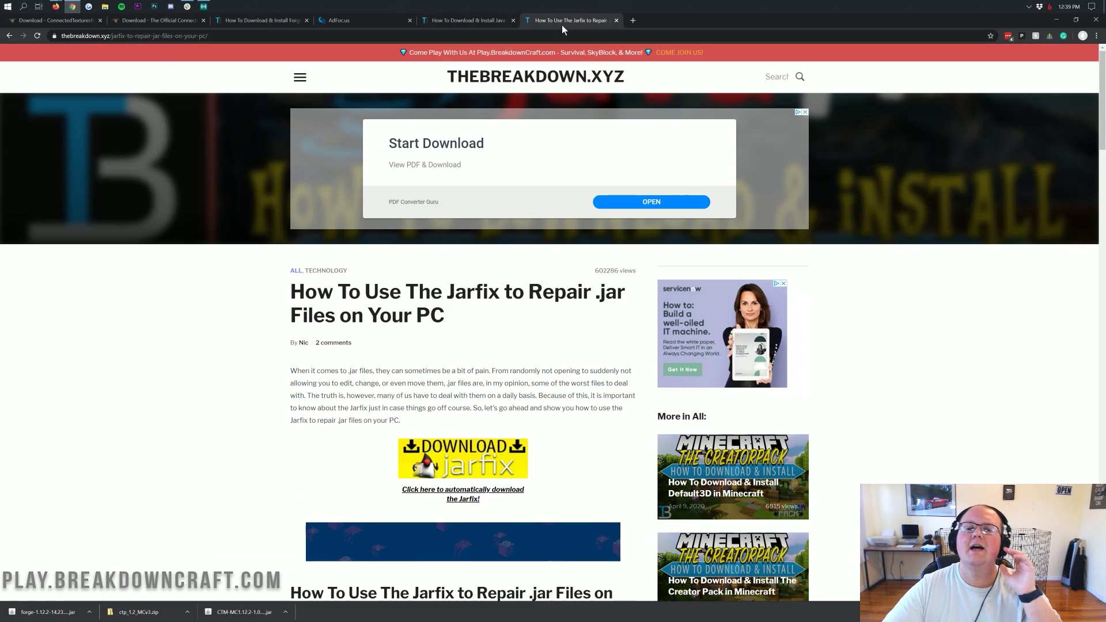
scroll(491, 248, down, 1)
scroll(492, 248, up, 1)
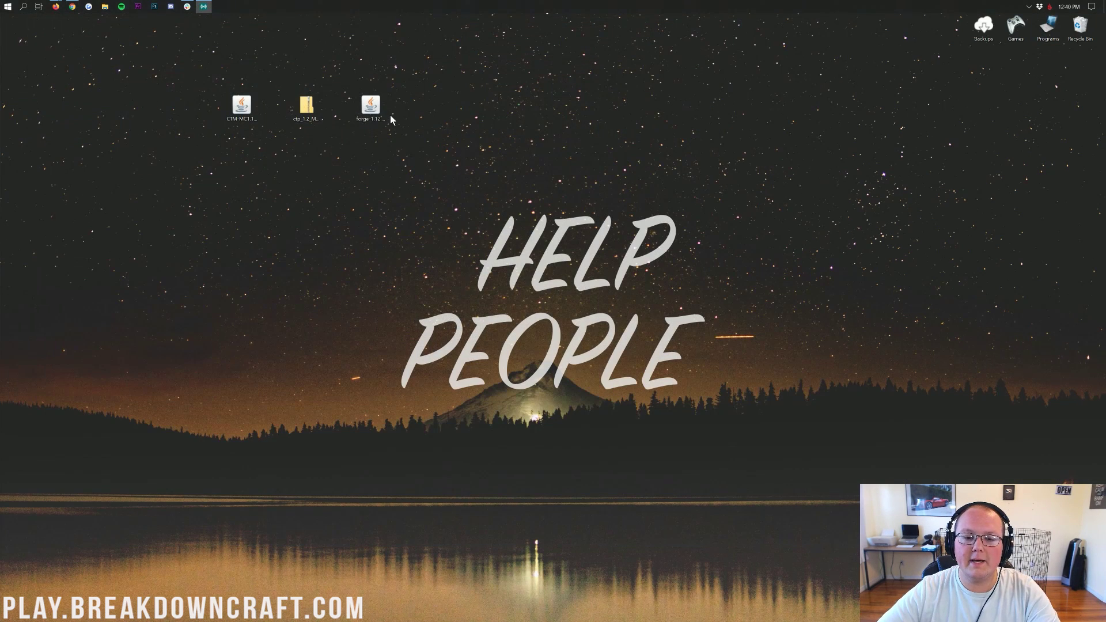
Step: Open the Forge jar with Java, install the client profile, then delete the installer
right_click(373, 109)
mouse_move(426, 159)
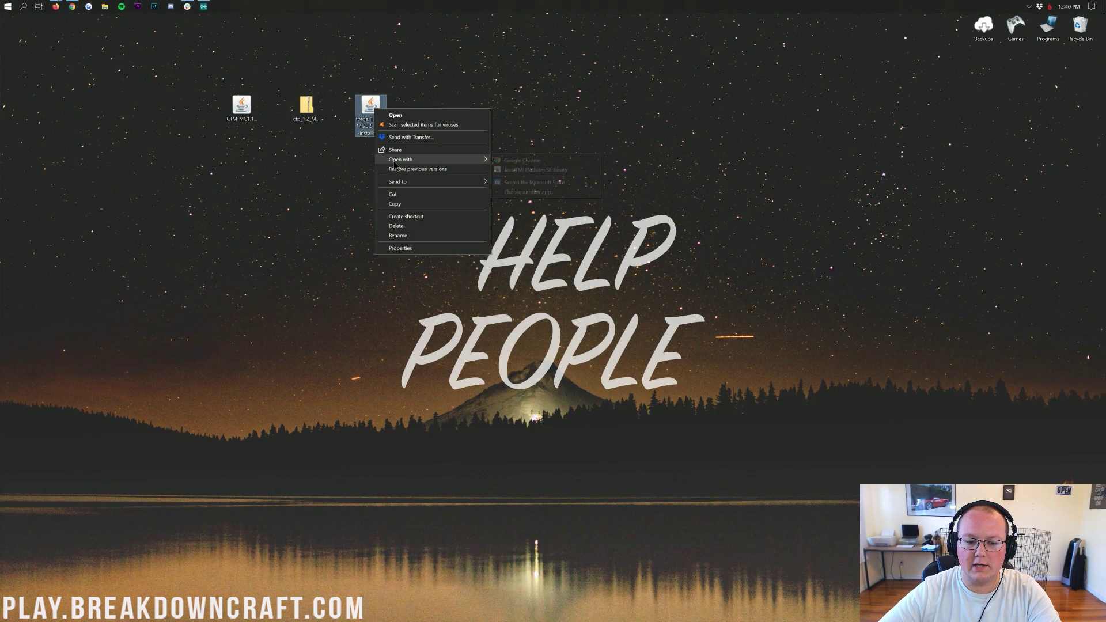
click(527, 166)
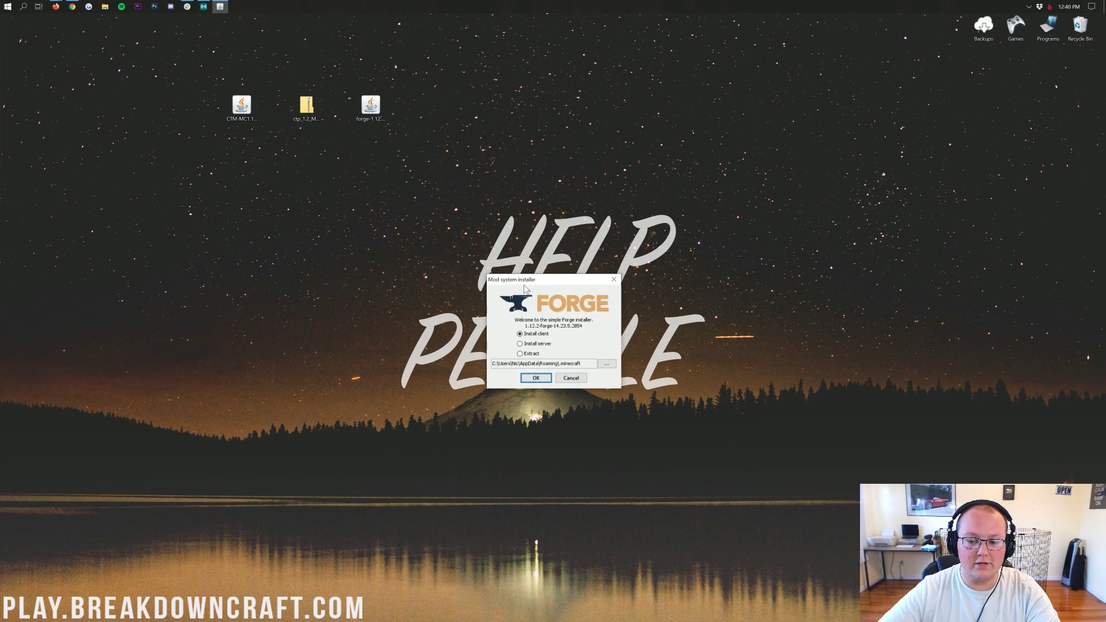
click(537, 334)
click(541, 378)
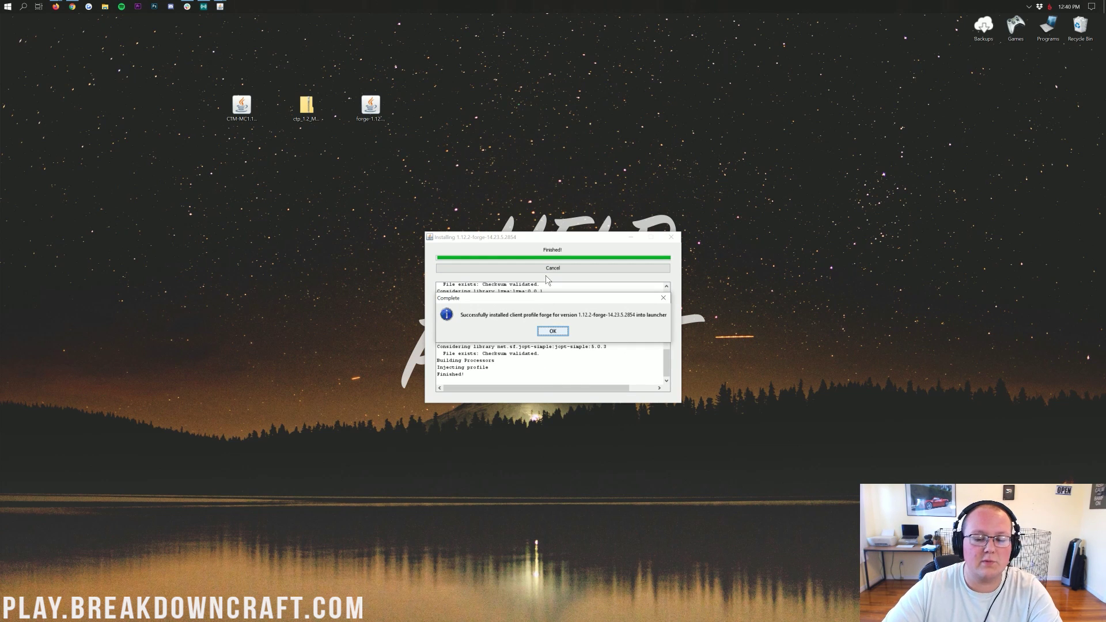
click(553, 333)
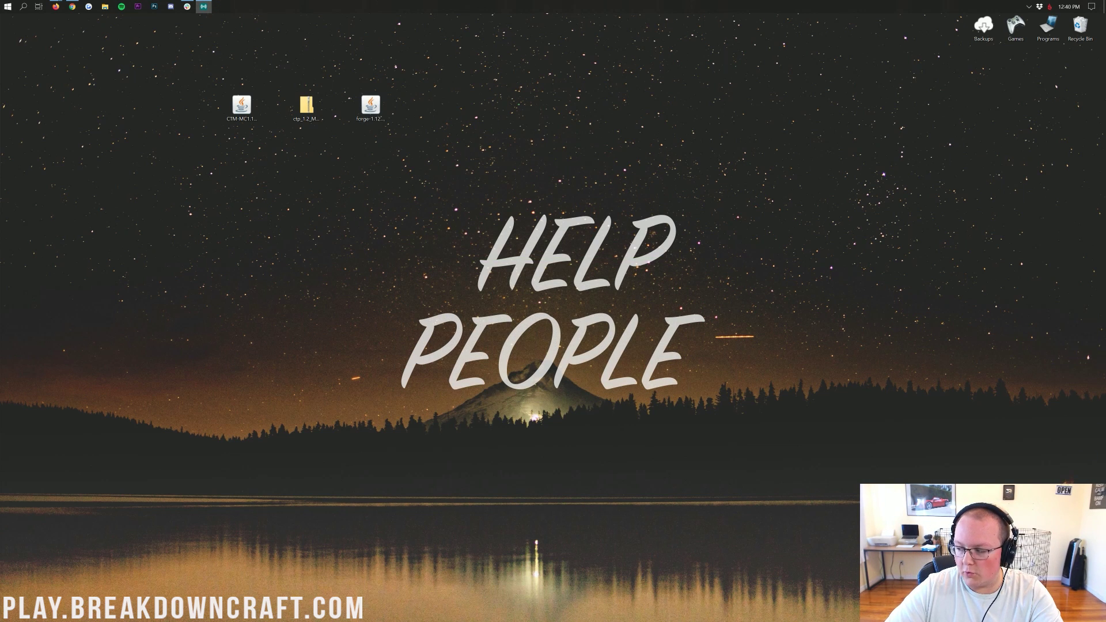
key(Delete)
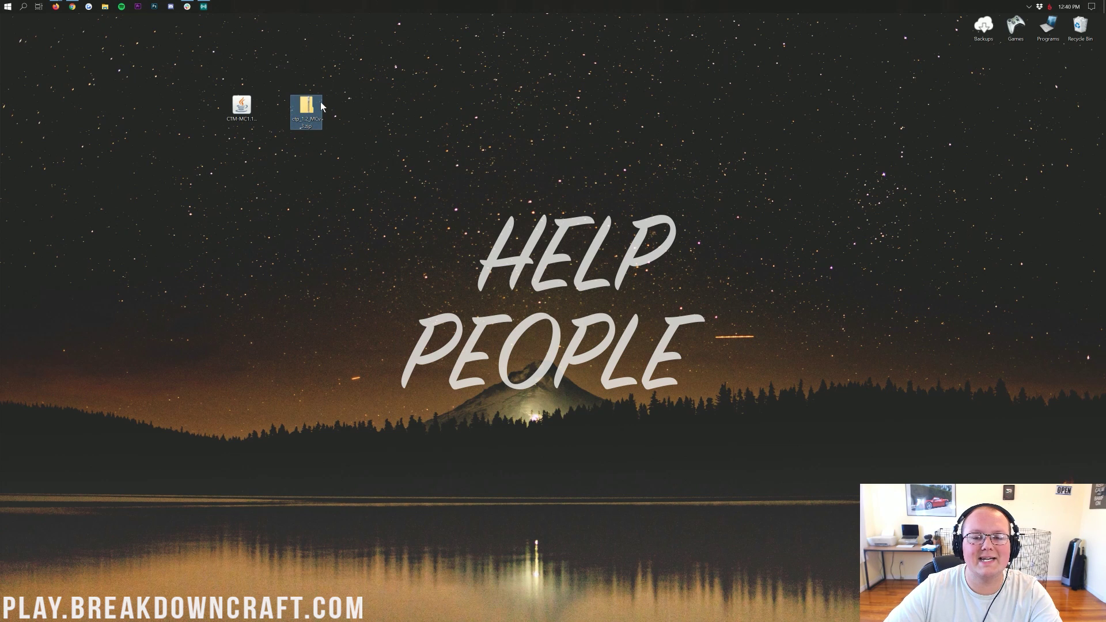
Step: Check the details of the CTM jar and CTP resource pack zip on the desktop
click(242, 115)
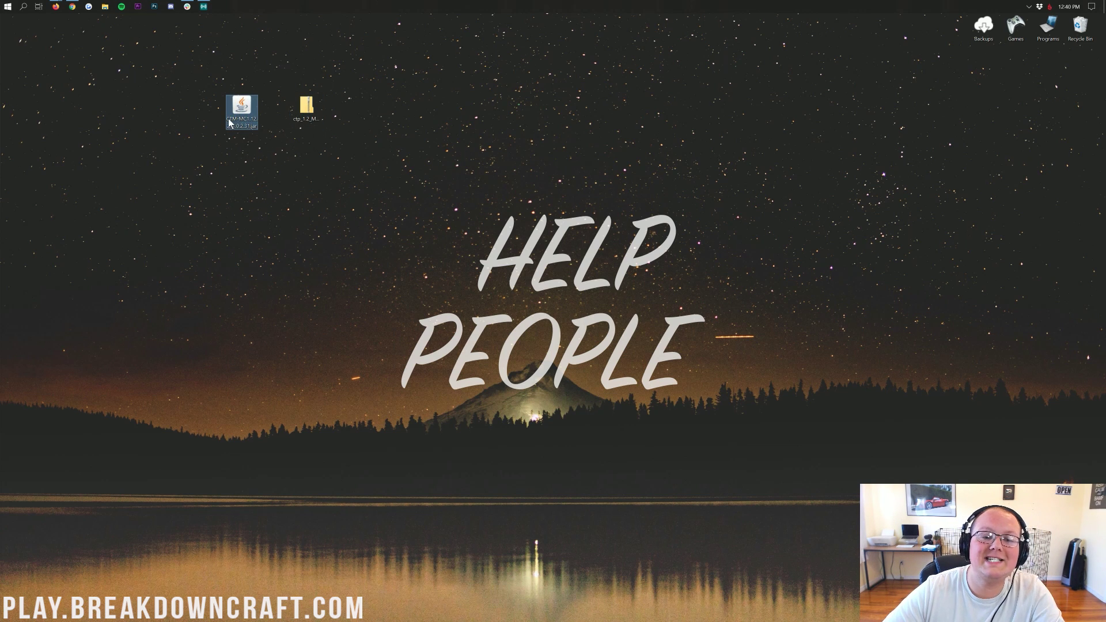
click(308, 105)
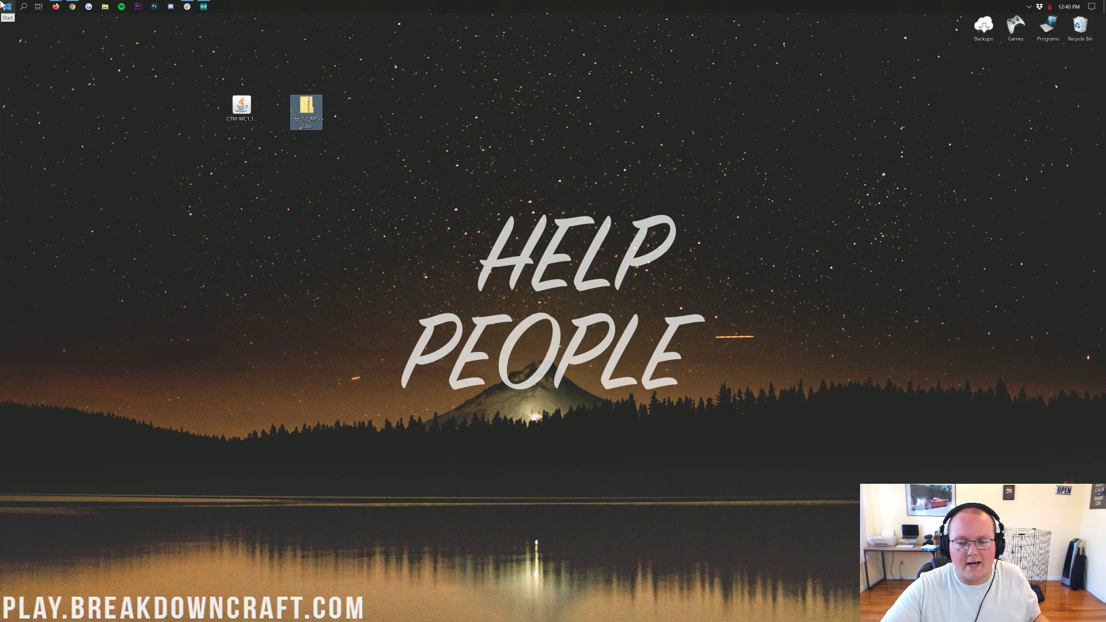
click(5, 6)
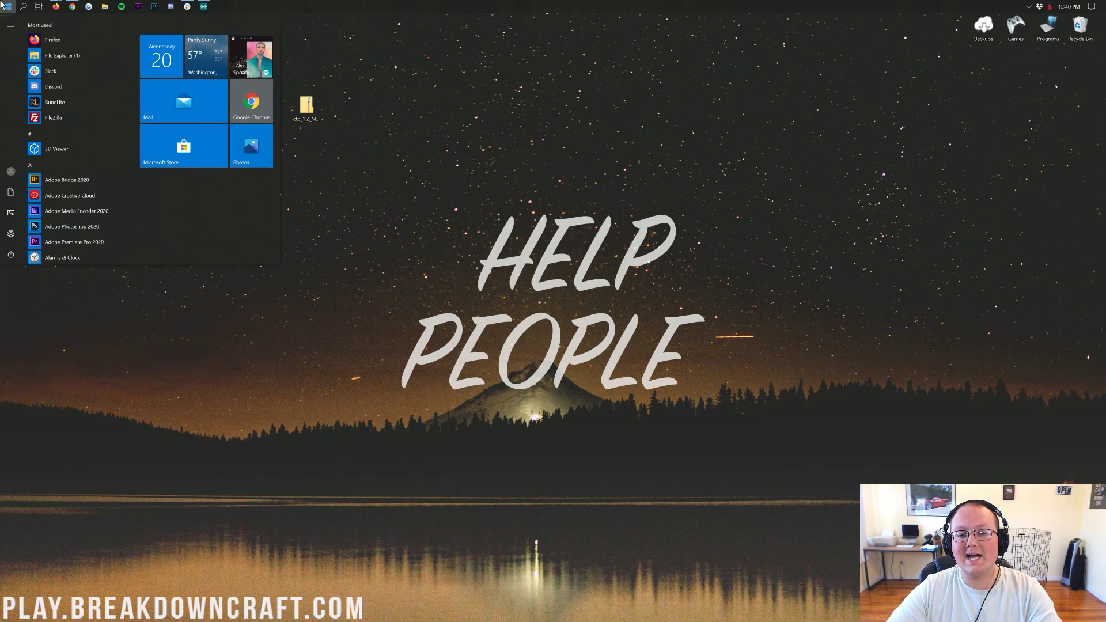
click(4, 6)
Step: Launch Run from Start search and open %appdata% to reach the Roaming folder
click(2, 4)
text(run)
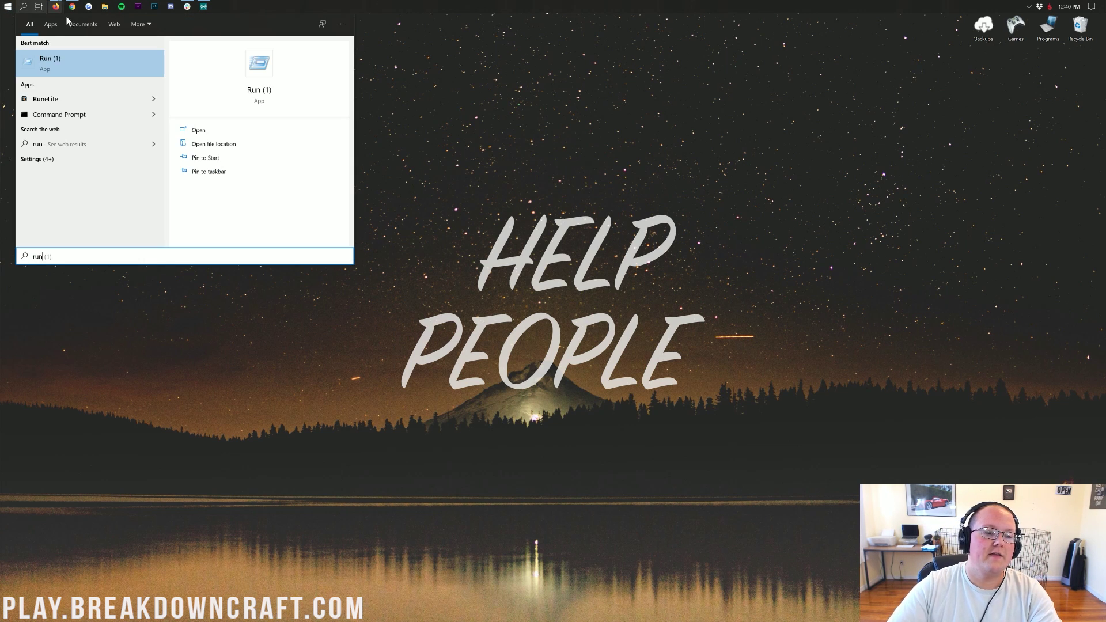
click(70, 70)
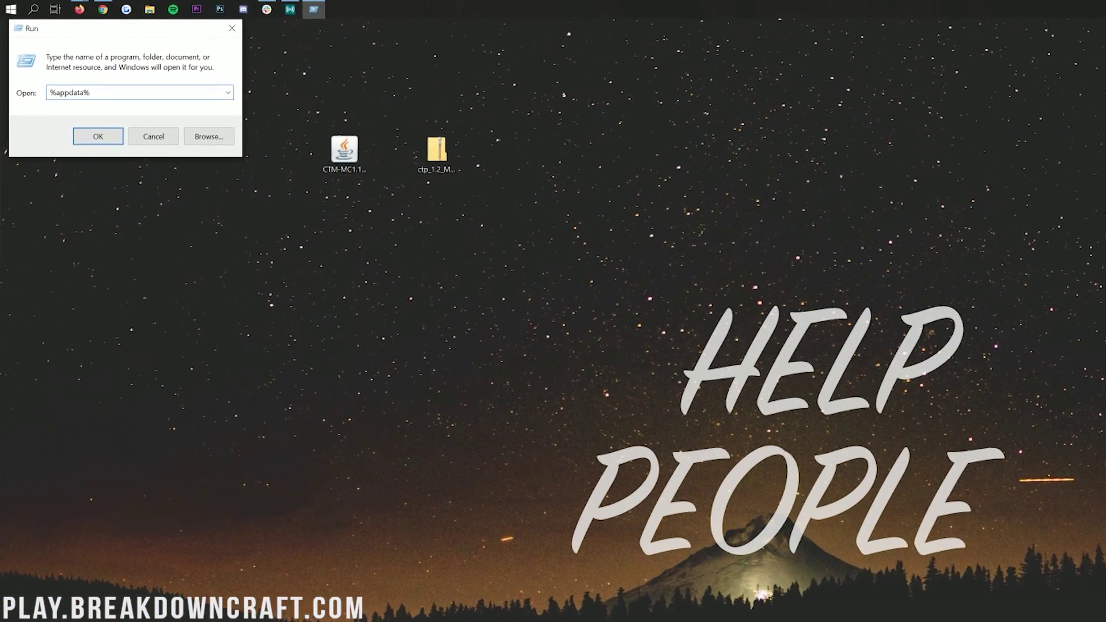
key(BackSpace)
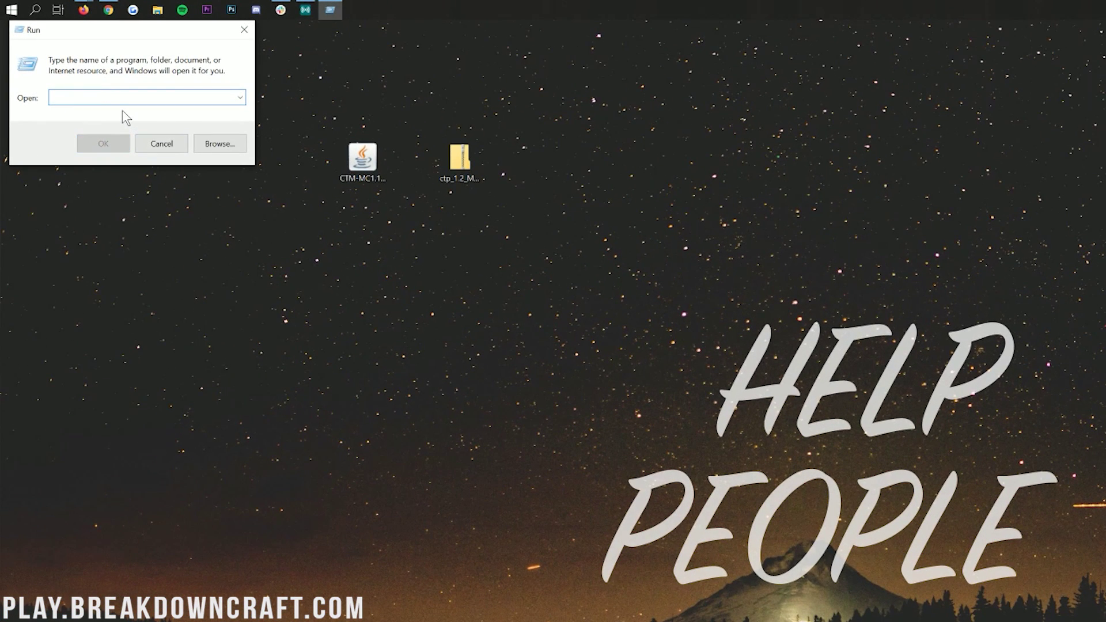
text(%appdata)
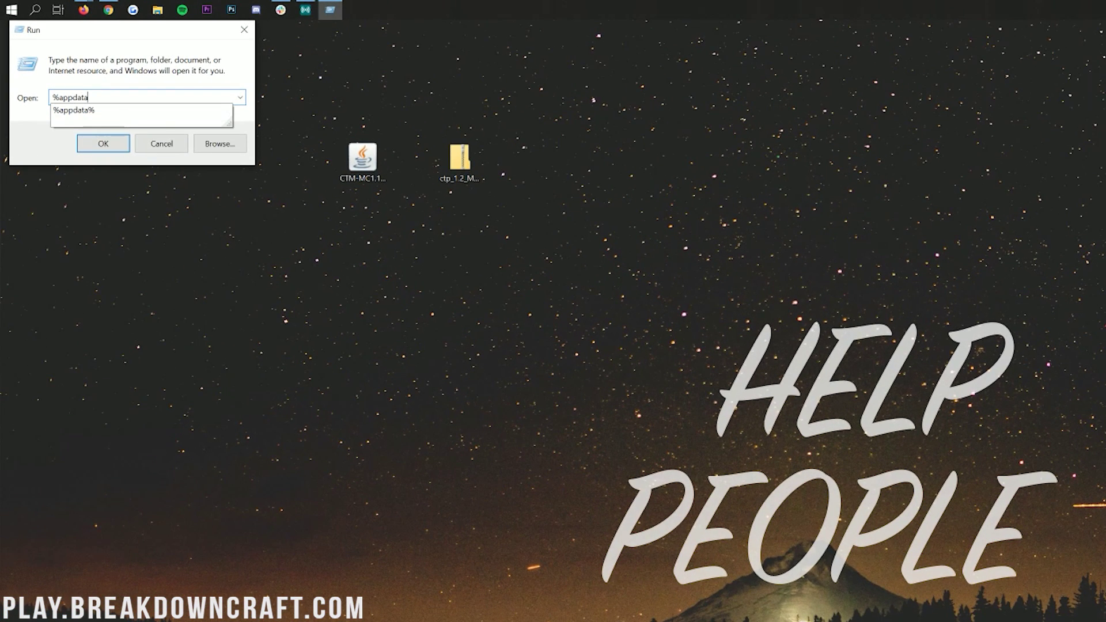
click(122, 111)
double_click(89, 98)
click(103, 144)
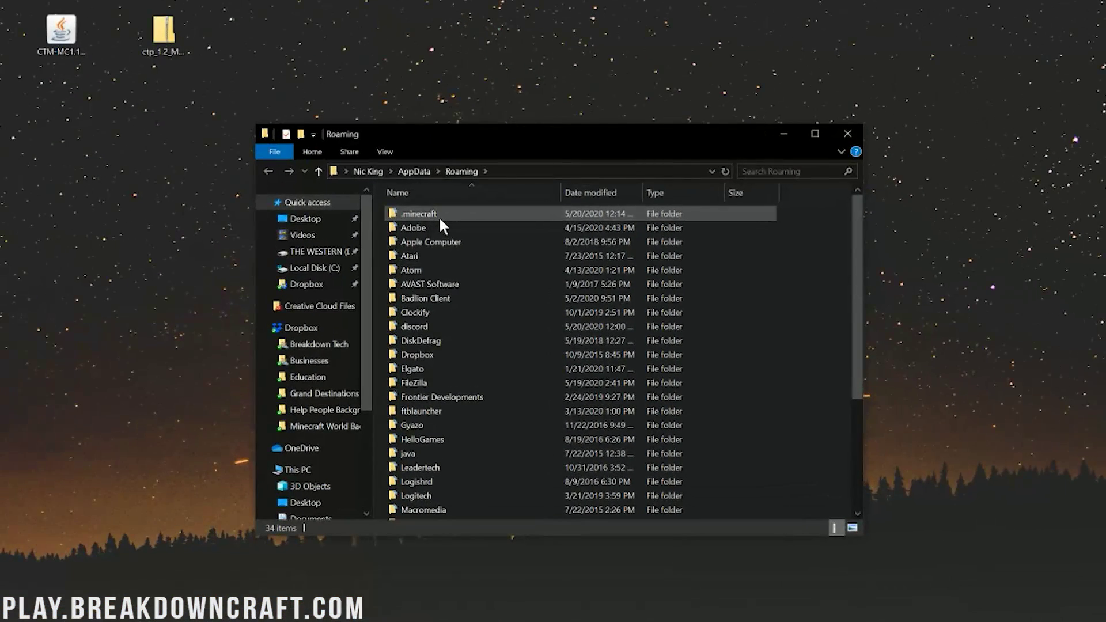
Step: Inside .minecraft, make a new folder named 'mods' and open it, then select the CTM jar on the desktop
double_click(437, 215)
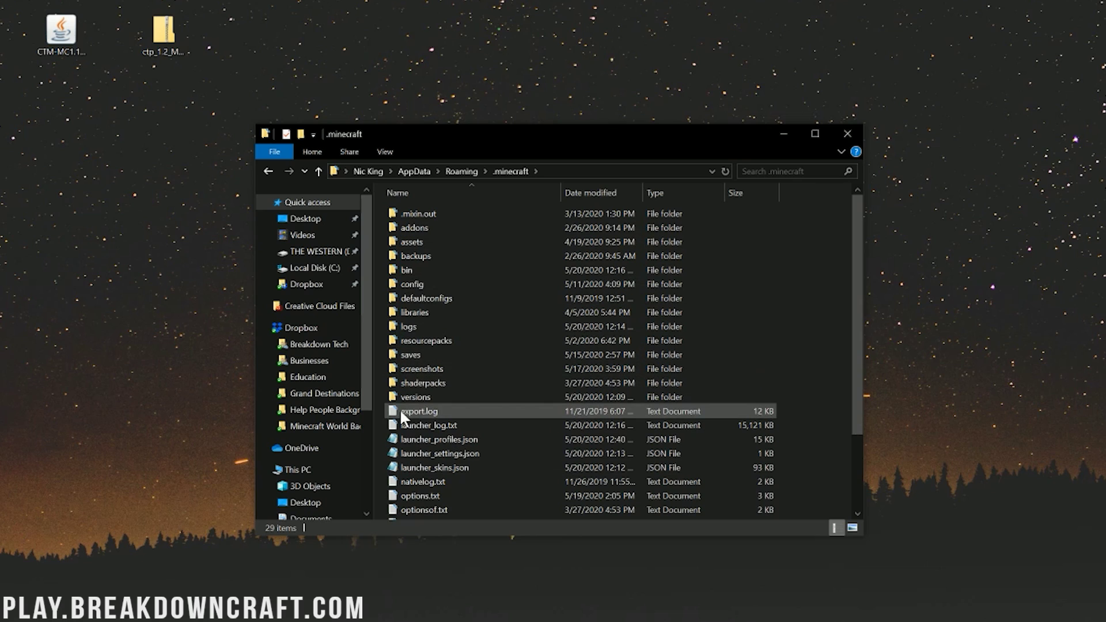
right_click(383, 295)
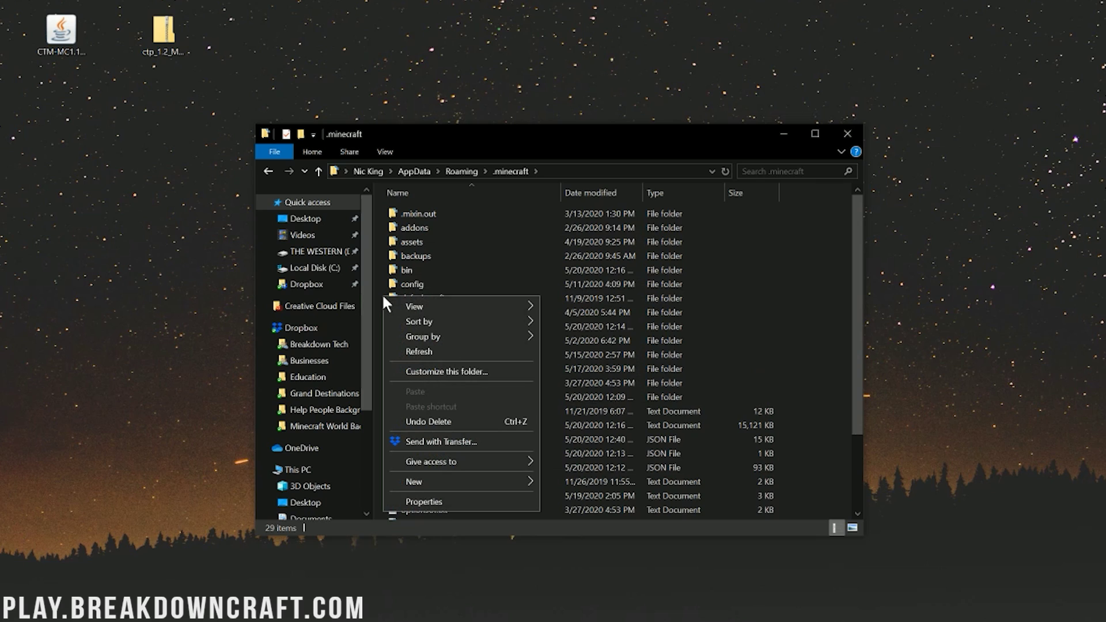
mouse_move(455, 486)
click(631, 481)
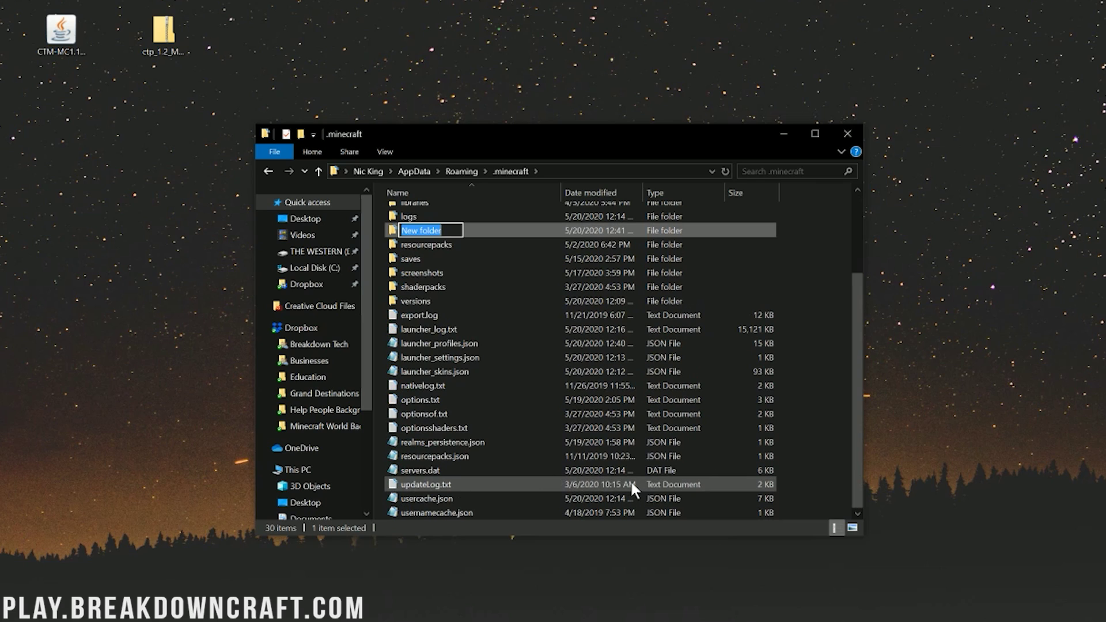
text(mods)
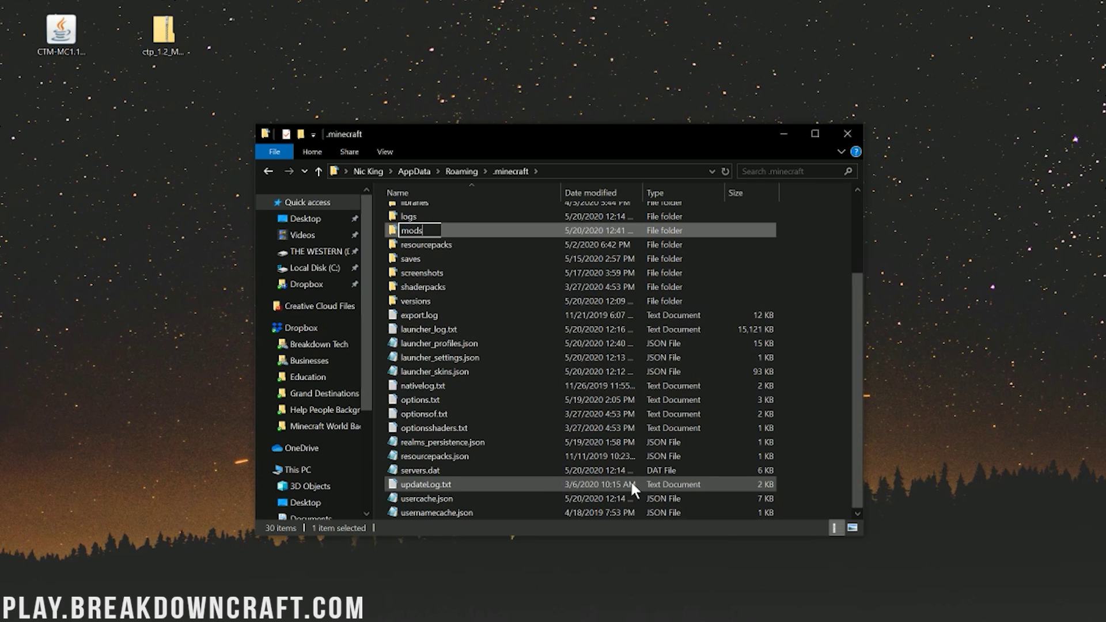
click(450, 229)
double_click(439, 231)
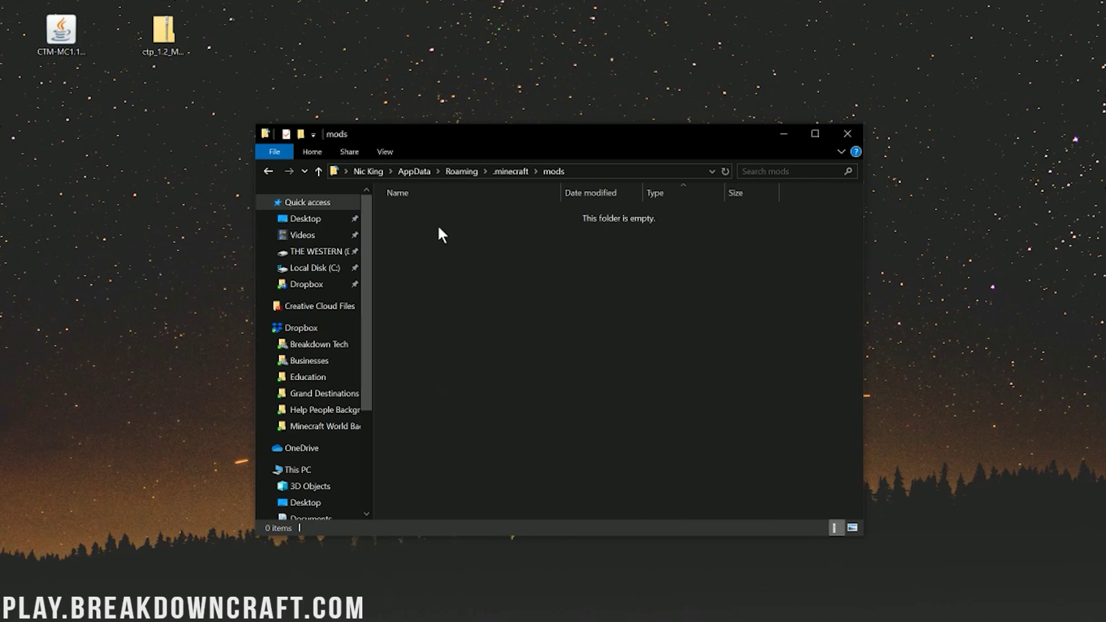
click(69, 33)
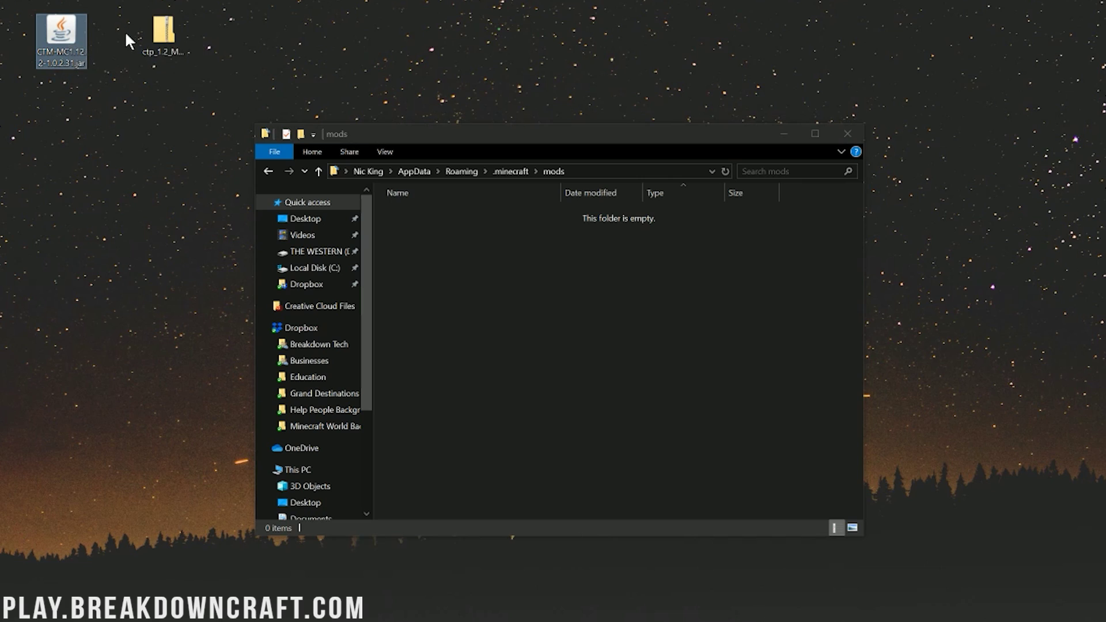
Step: Copy CTM-MC1.12.2-1.0.2.31.jar from the desktop into the mods folder
drag(58, 33, 592, 321)
click(524, 290)
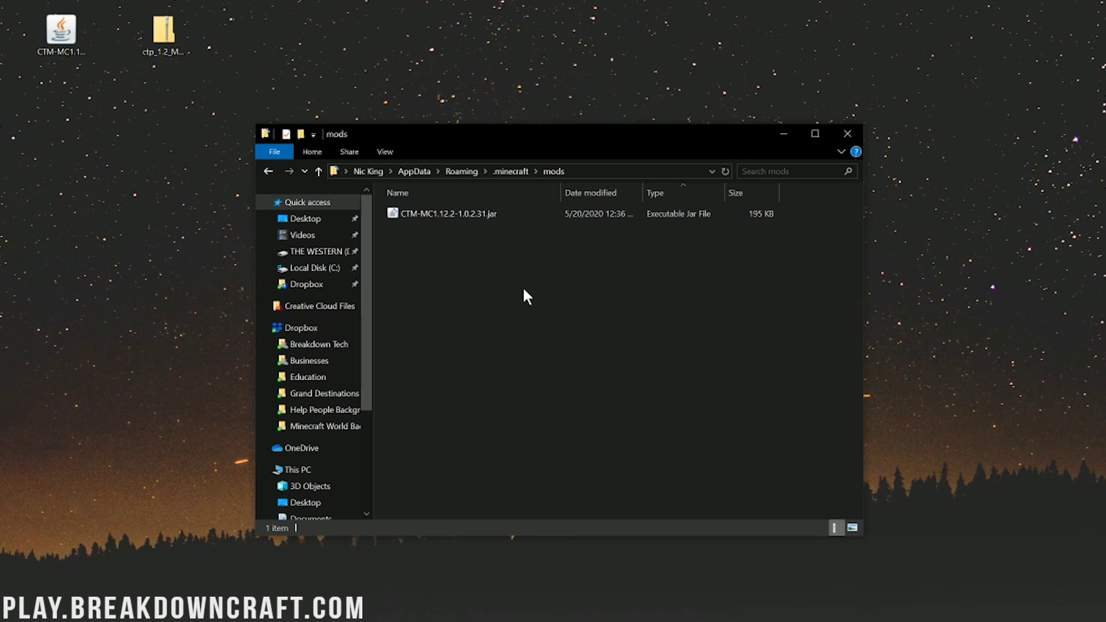
click(269, 171)
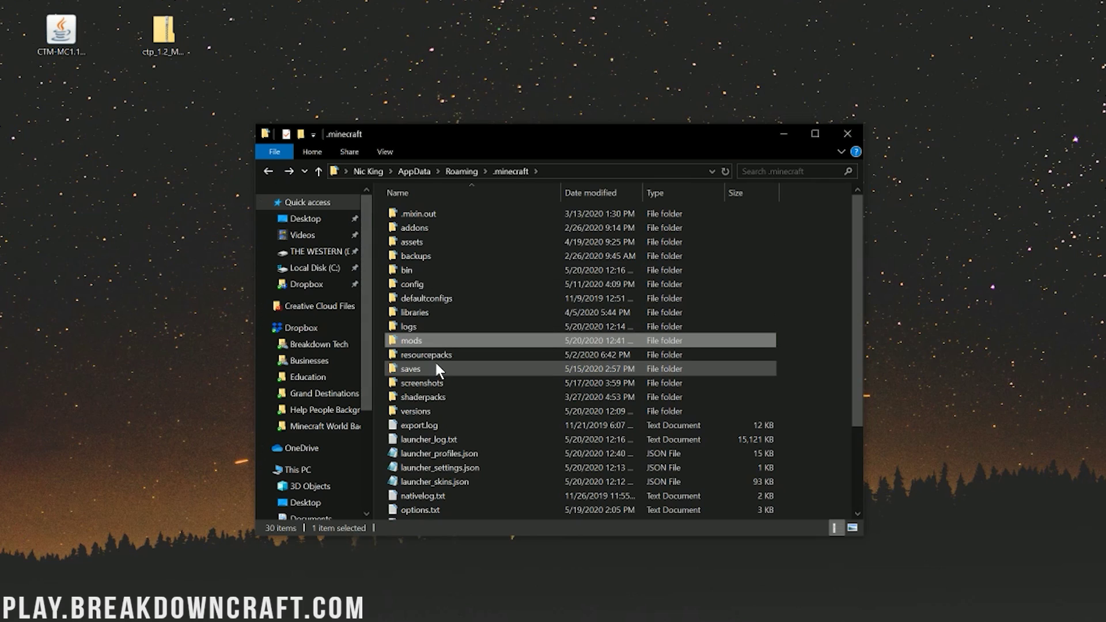
Step: Copy ctp_1_2_MCv3.zip from the desktop into .minecraft's resourcepacks folder
click(435, 359)
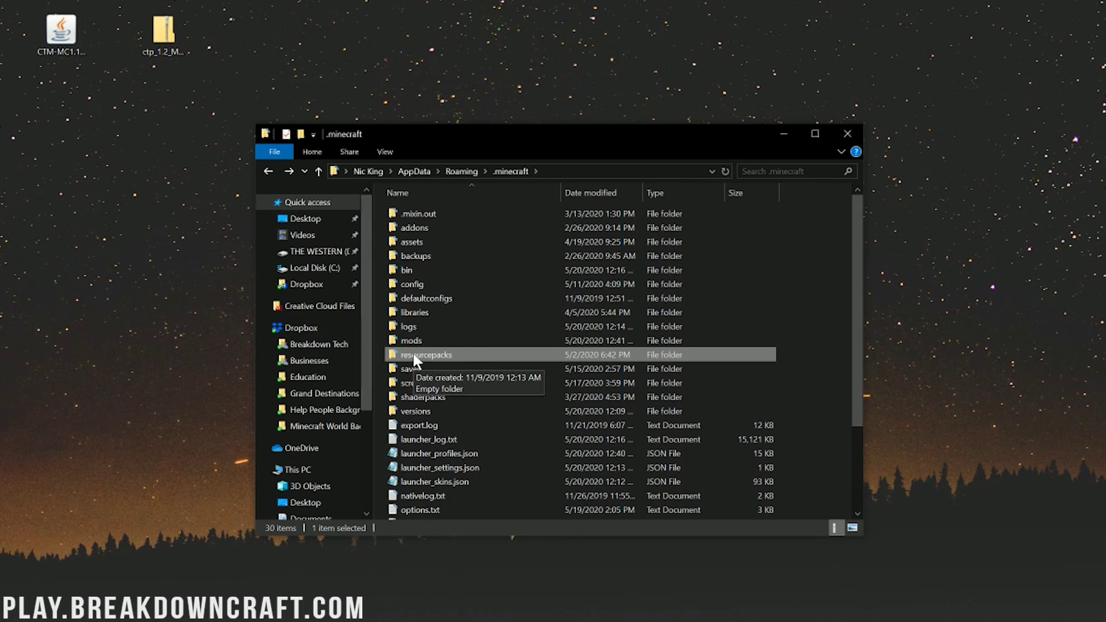
double_click(443, 354)
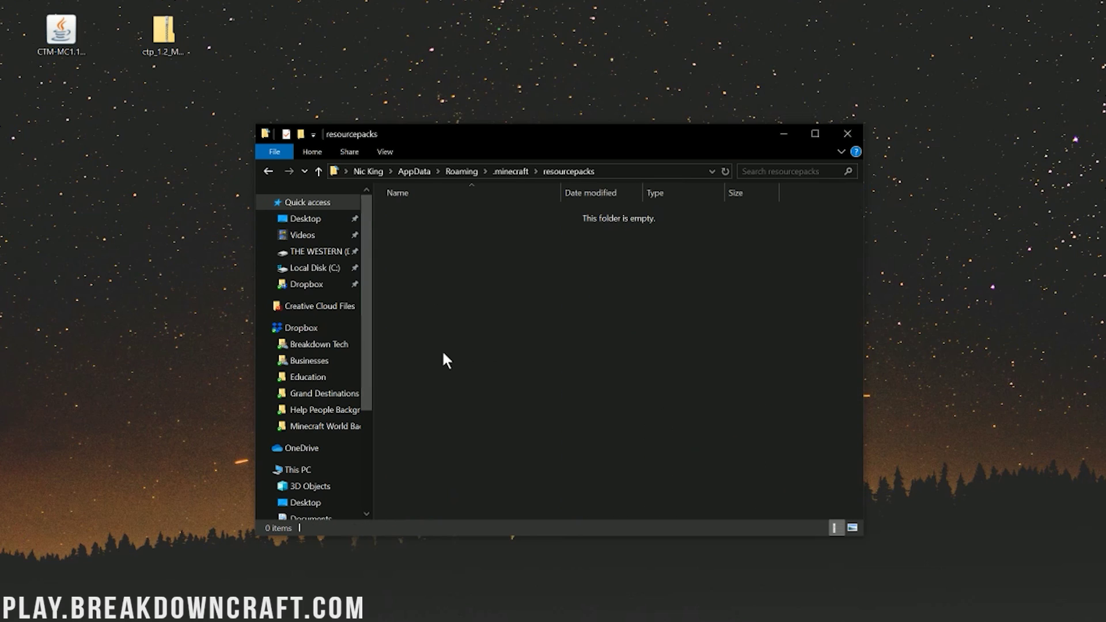
click(163, 35)
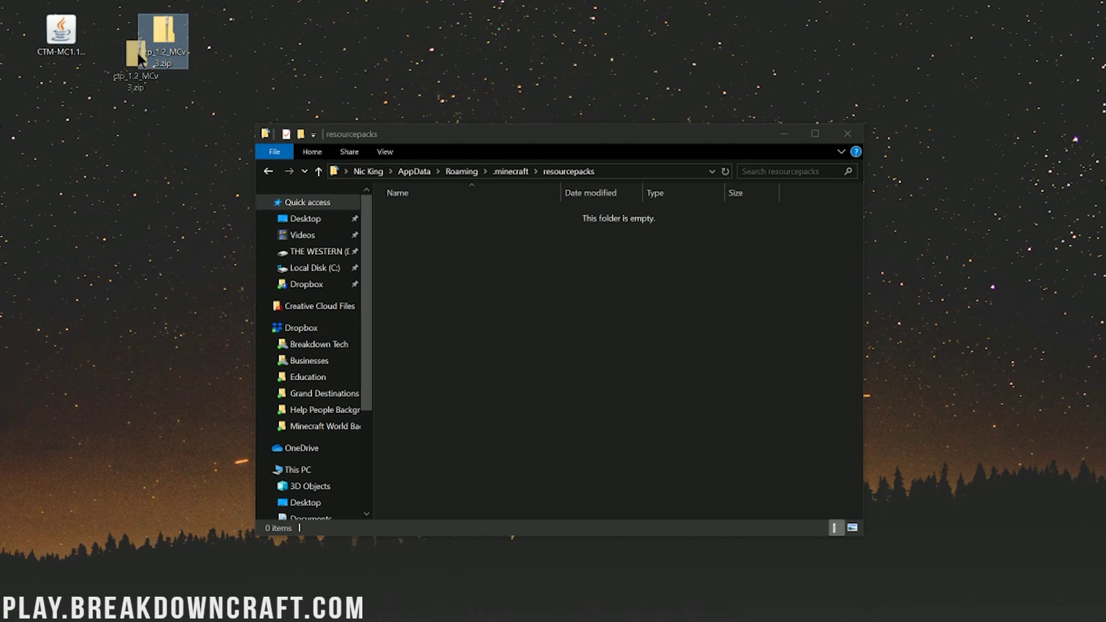
drag(162, 36, 585, 268)
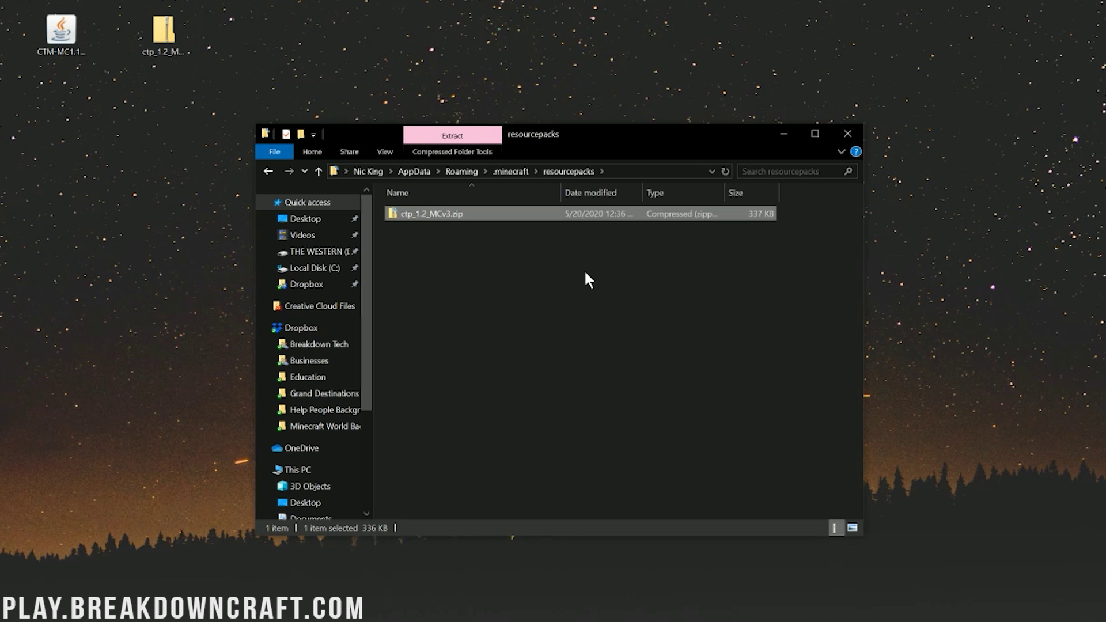
key(alt+Up)
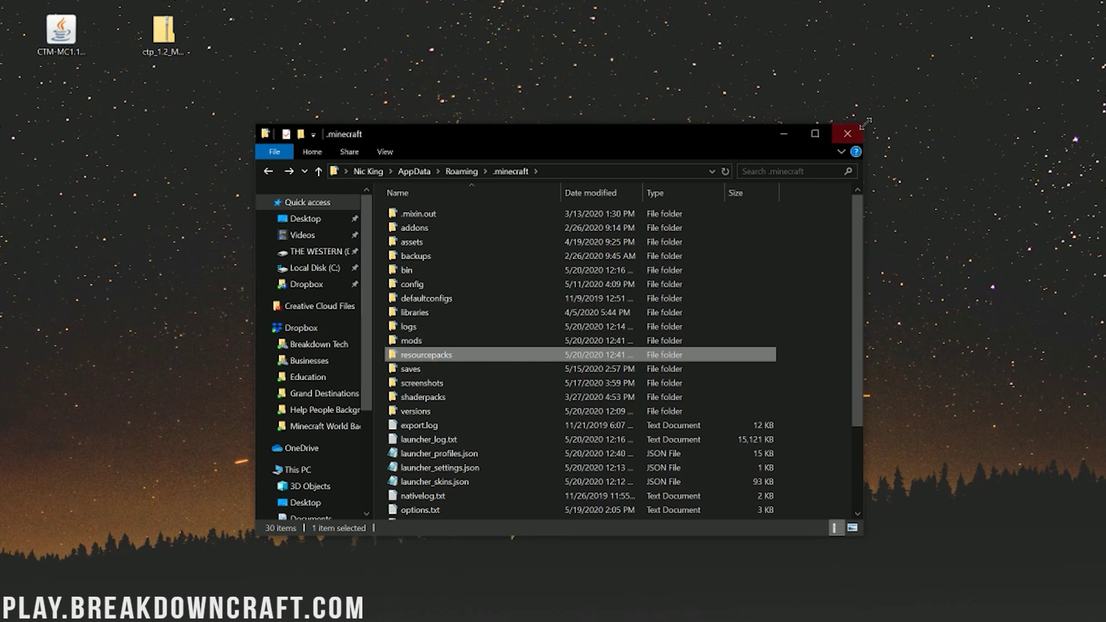
Step: Close File Explorer and launch the Minecraft Launcher via app search
click(847, 134)
click(6, 7)
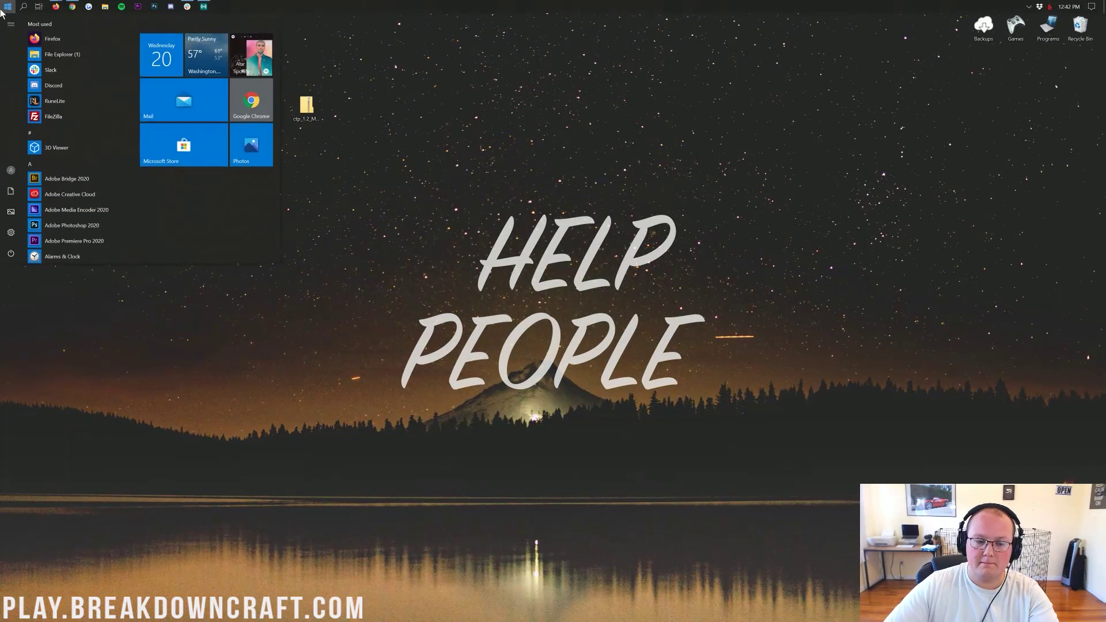
text(minecraft)
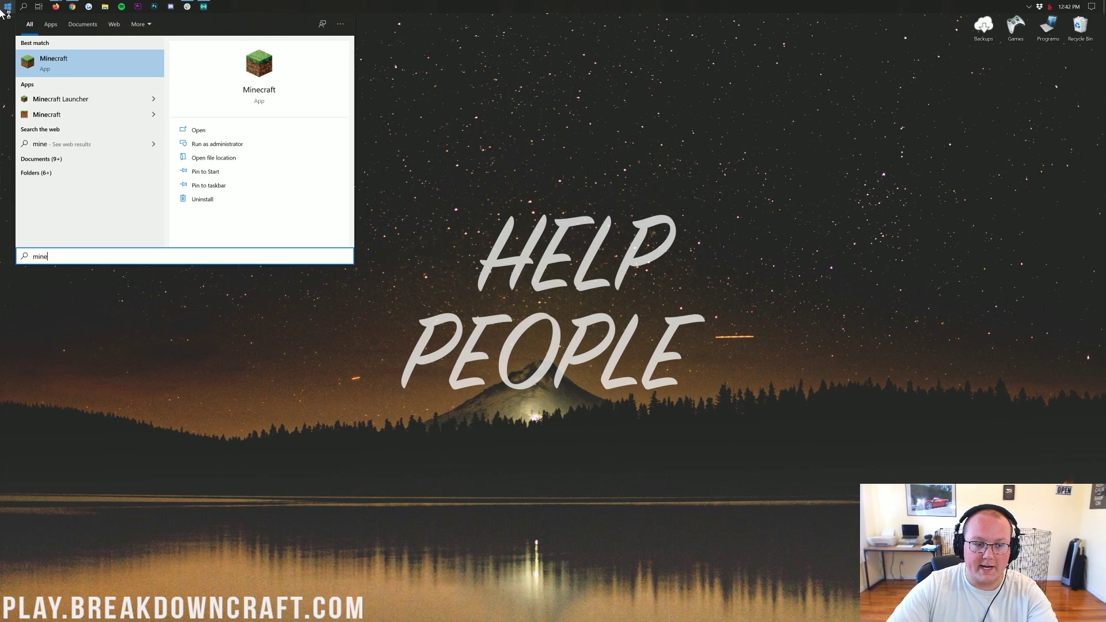
key(Return)
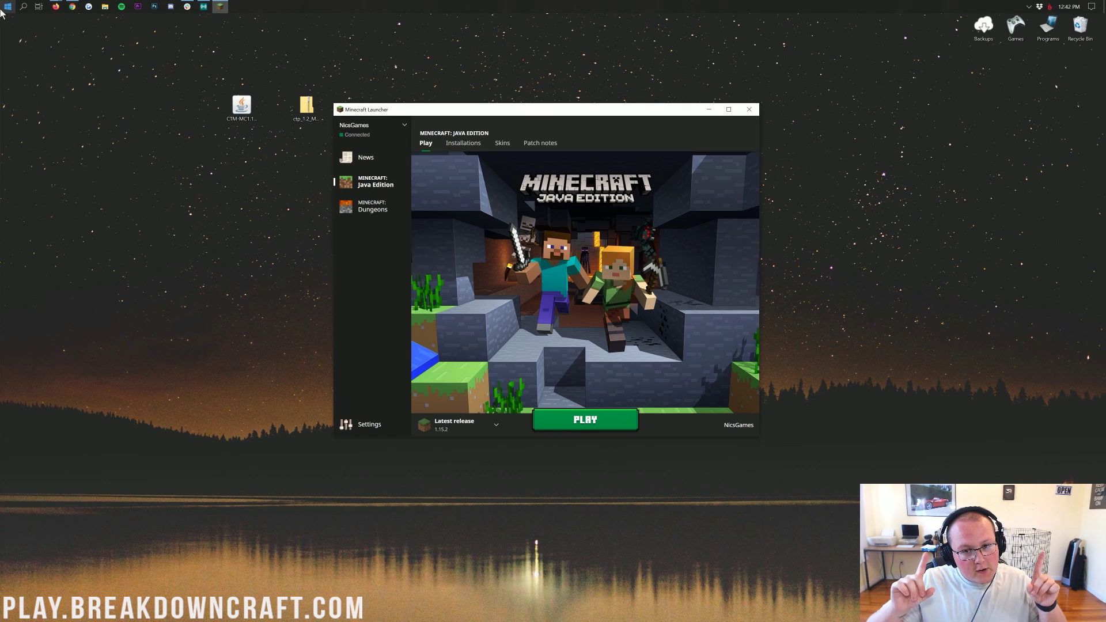
Step: Show the Java Edition Installations list, leaving the selected version unchanged
click(484, 422)
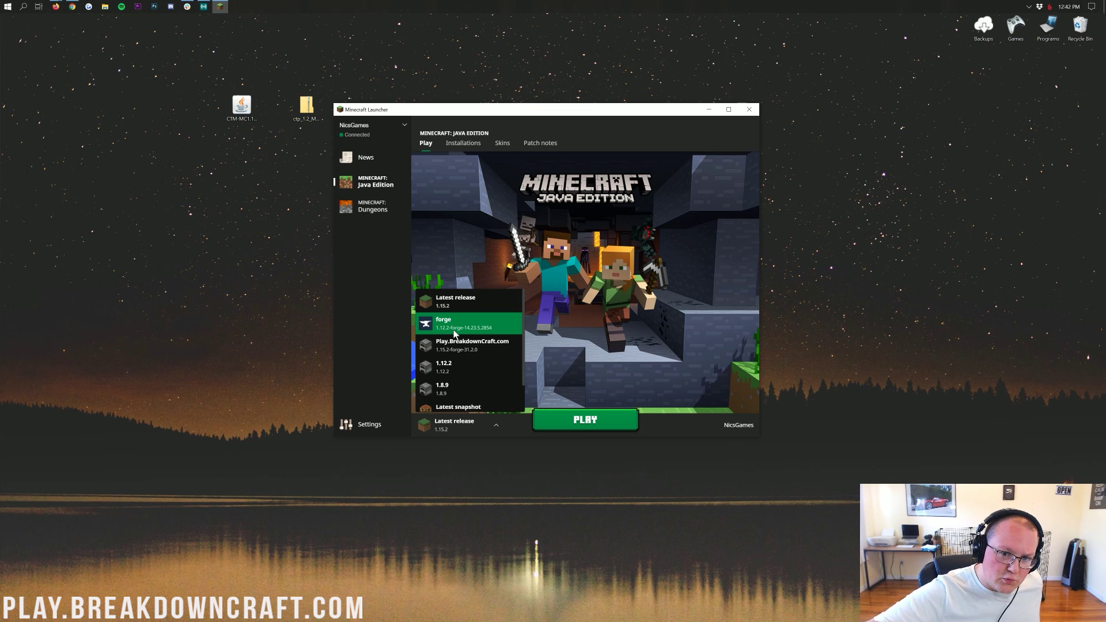
click(474, 229)
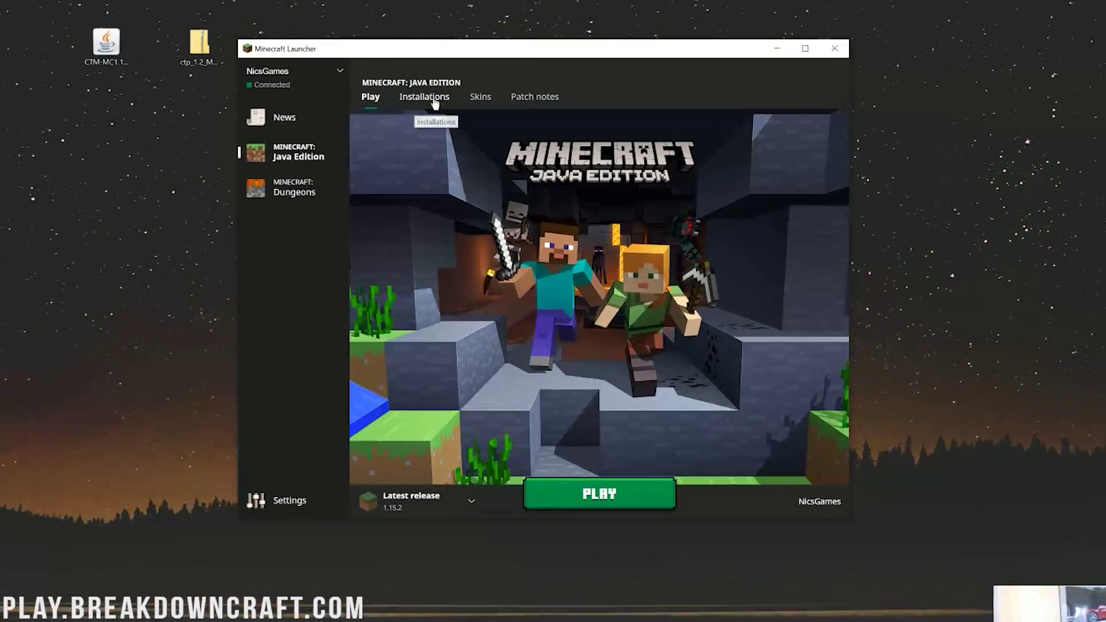
click(463, 145)
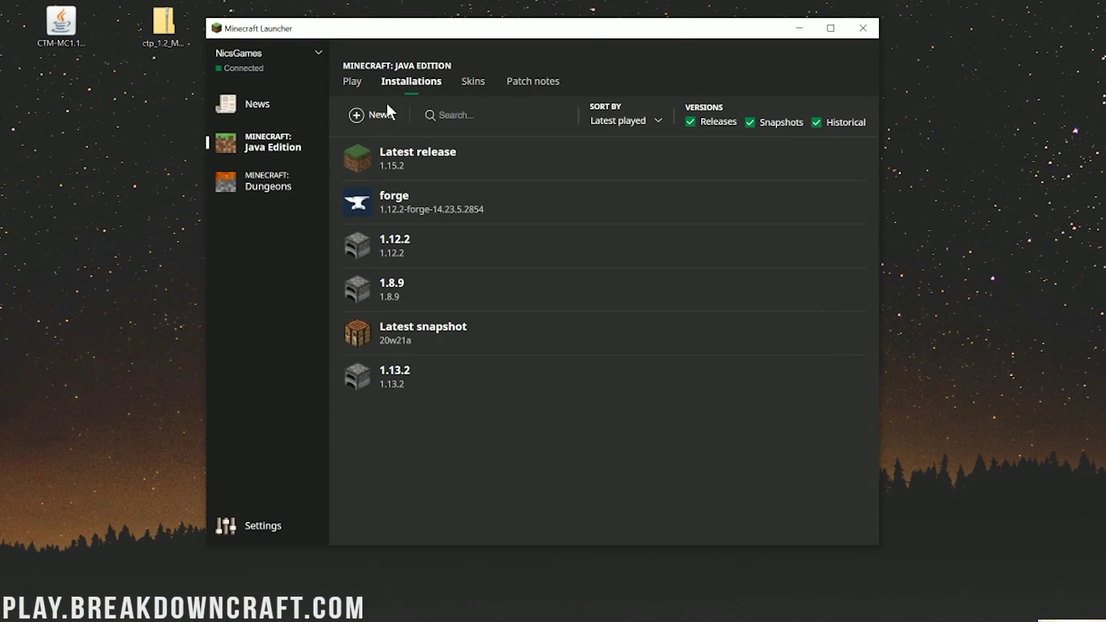
Step: Start a new installation named 'Play.BreakdownCraft.com'
click(377, 116)
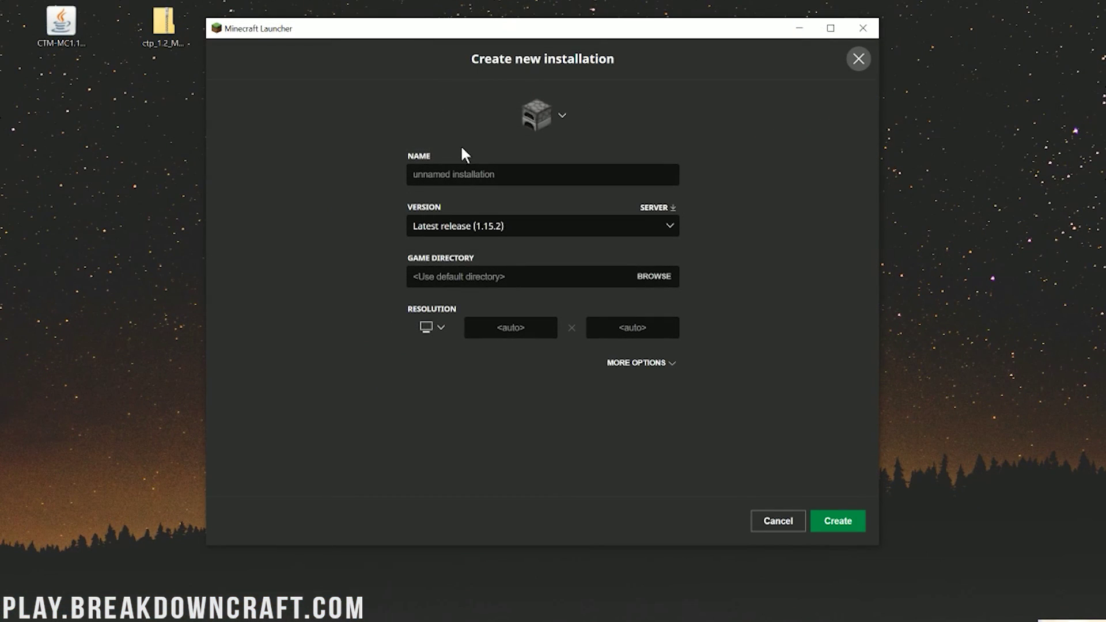
click(461, 173)
text(Play)
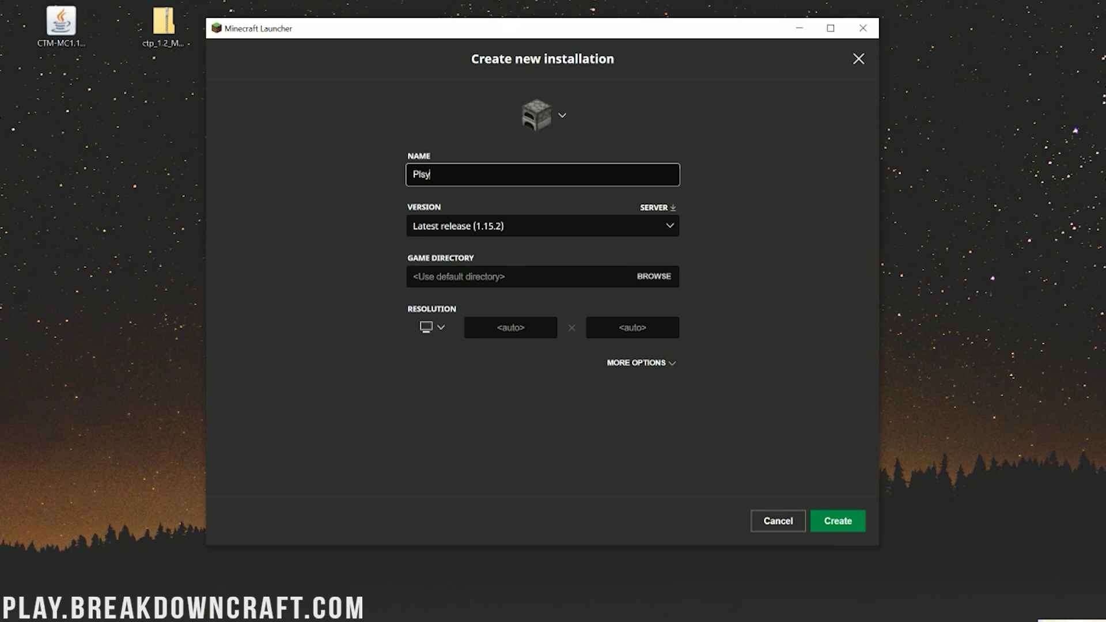
key(BackSpace)
text(y.Breadk)
key(BackSpace)
key(BackSpace)
text(kdownCraft.com)
key(ctrl+a)
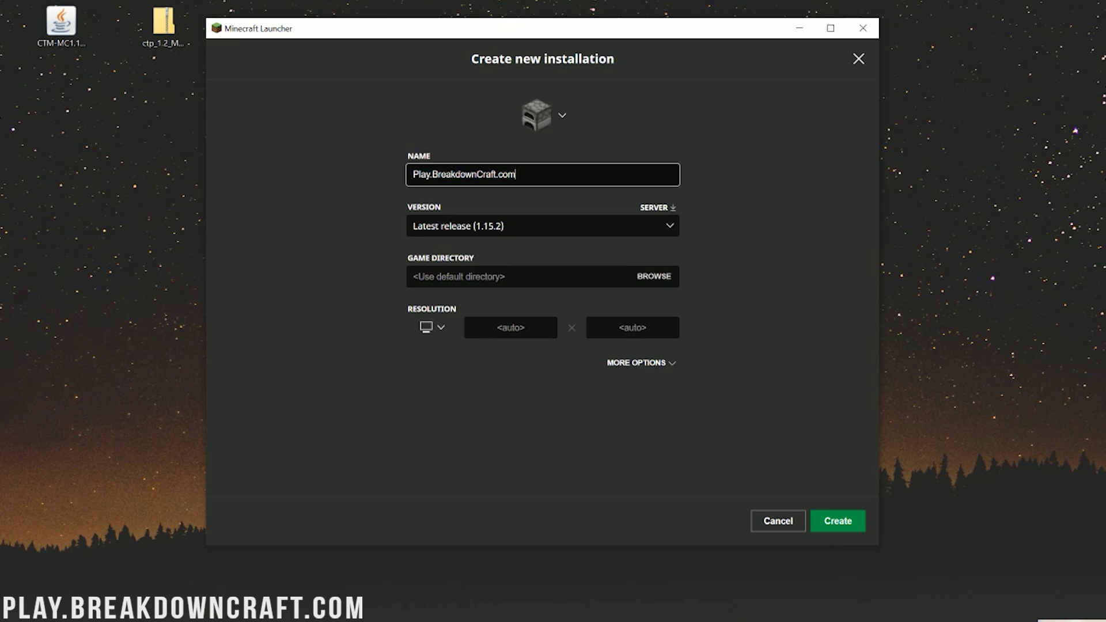
click(374, 208)
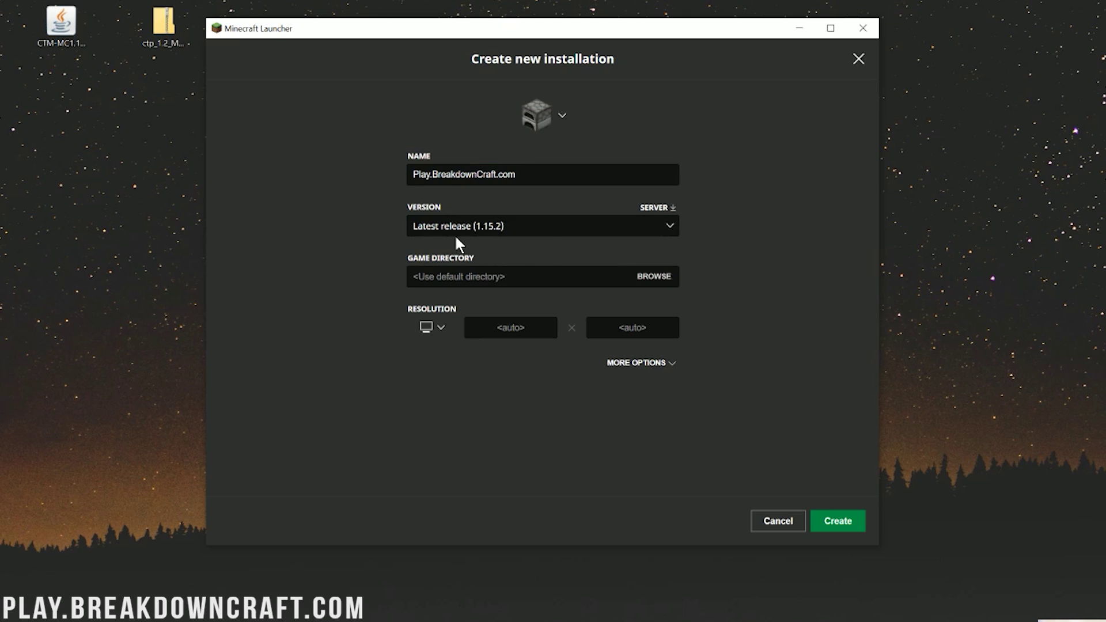
Step: Set the installation's version to release 1.12.2-forge-14.23.5.2854
click(427, 224)
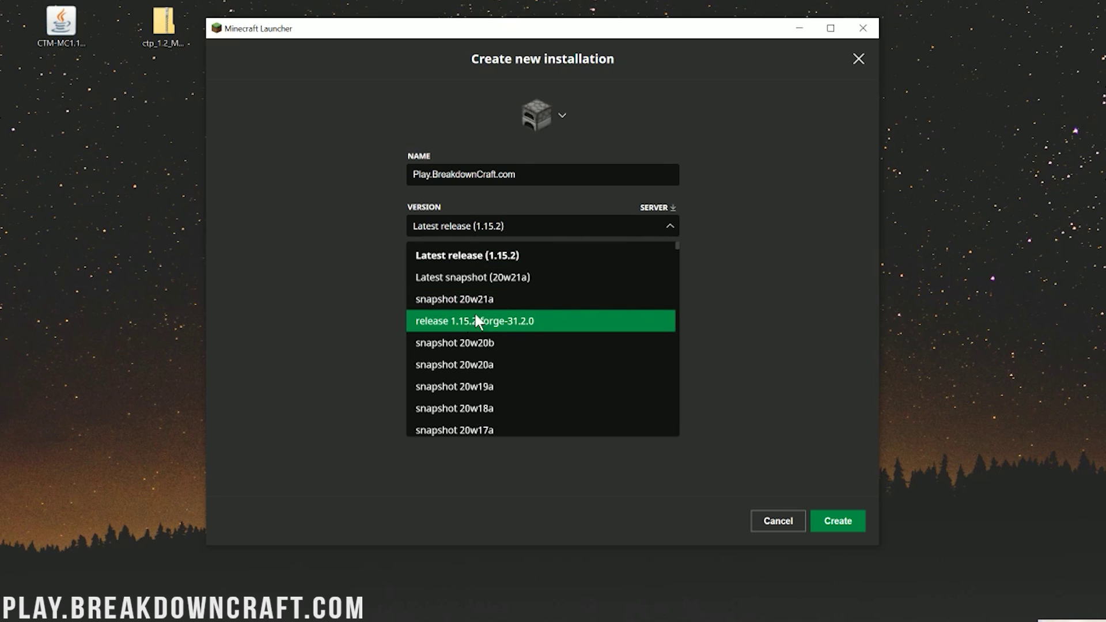
scroll(548, 288, down, 4)
scroll(538, 261, up, 1)
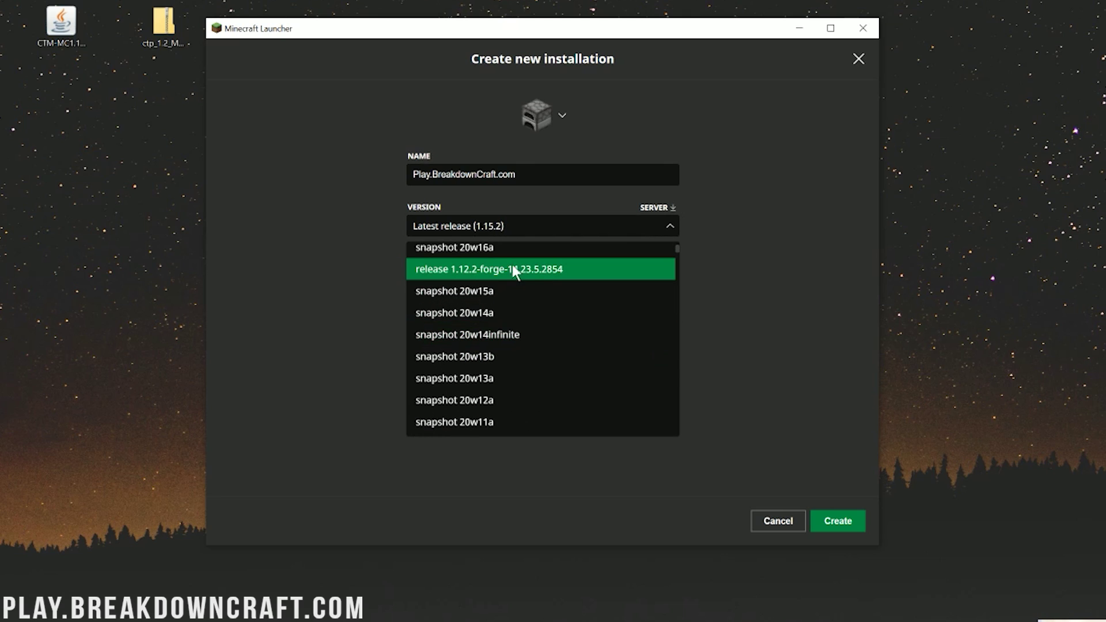
scroll(501, 263, up, 1)
scroll(507, 263, down, 1)
click(452, 273)
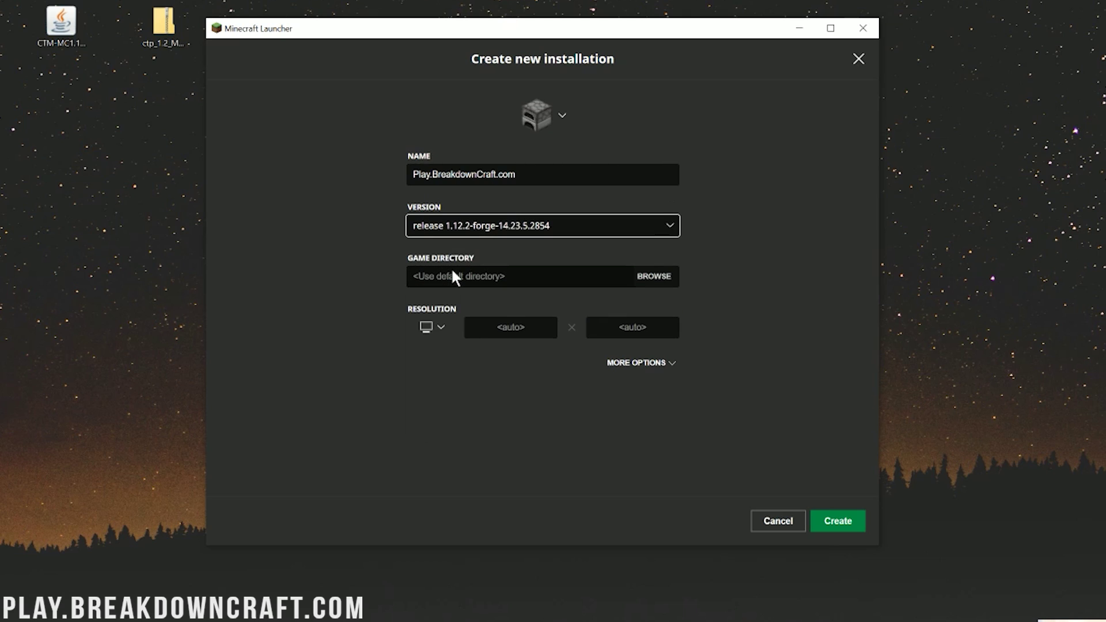
click(467, 218)
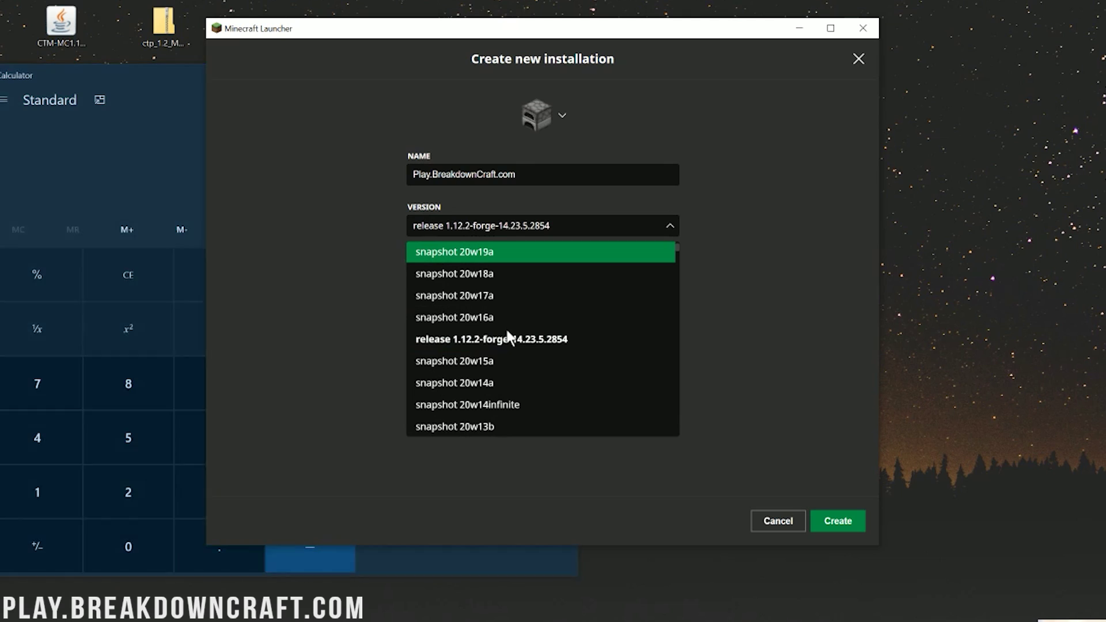
click(167, 148)
click(558, 80)
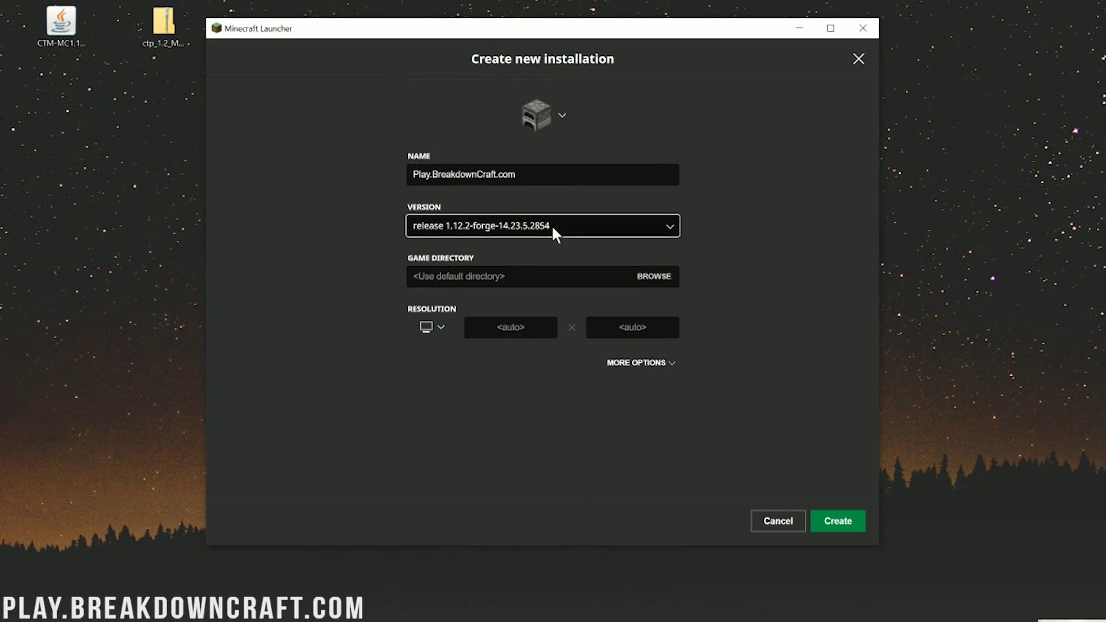
click(551, 225)
scroll(553, 311, down, 15)
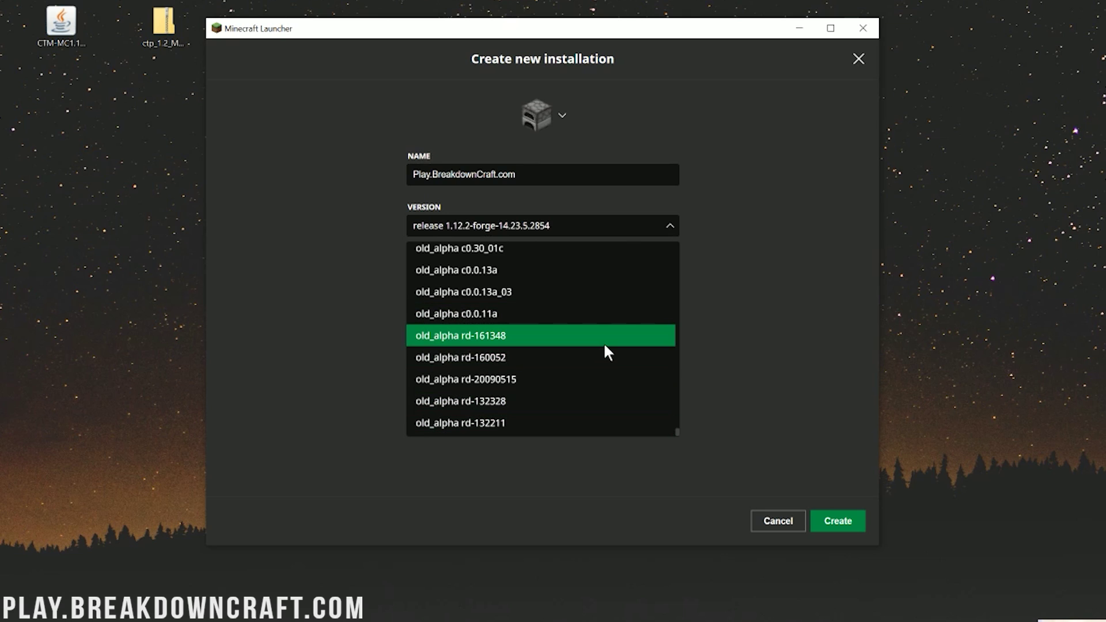
scroll(582, 380, up, 20)
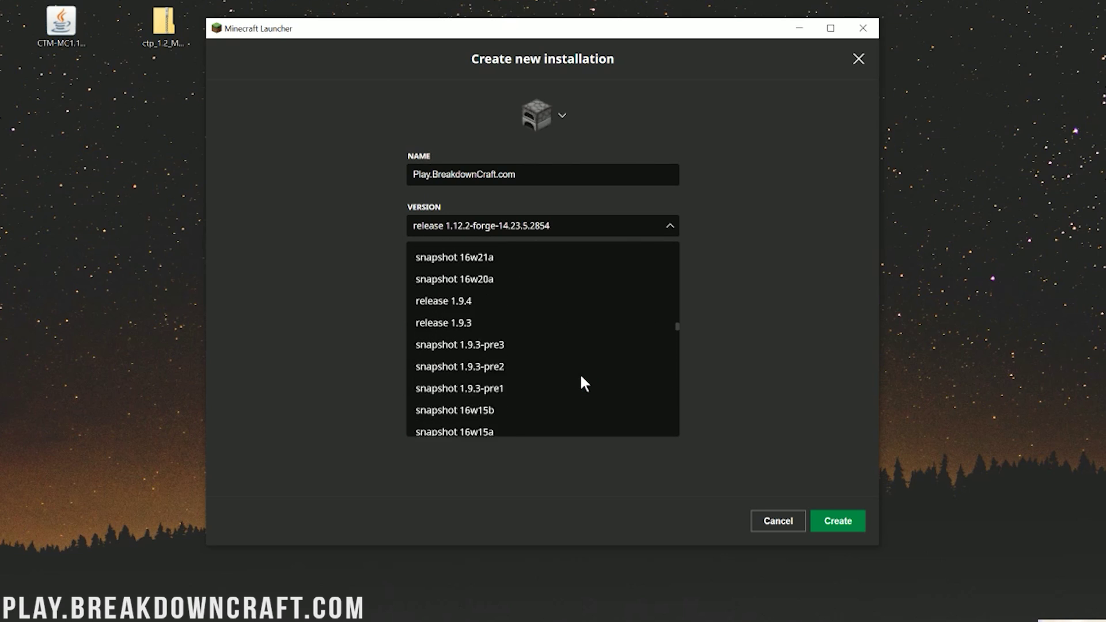
scroll(578, 375, up, 15)
scroll(550, 315, down, 6)
scroll(548, 314, up, 3)
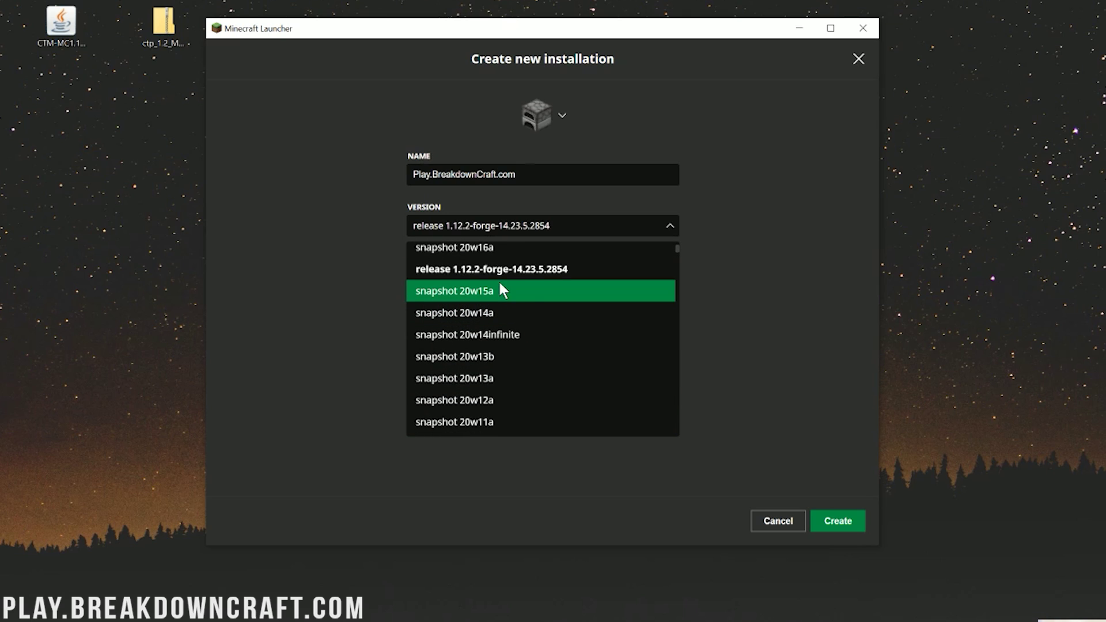
click(503, 268)
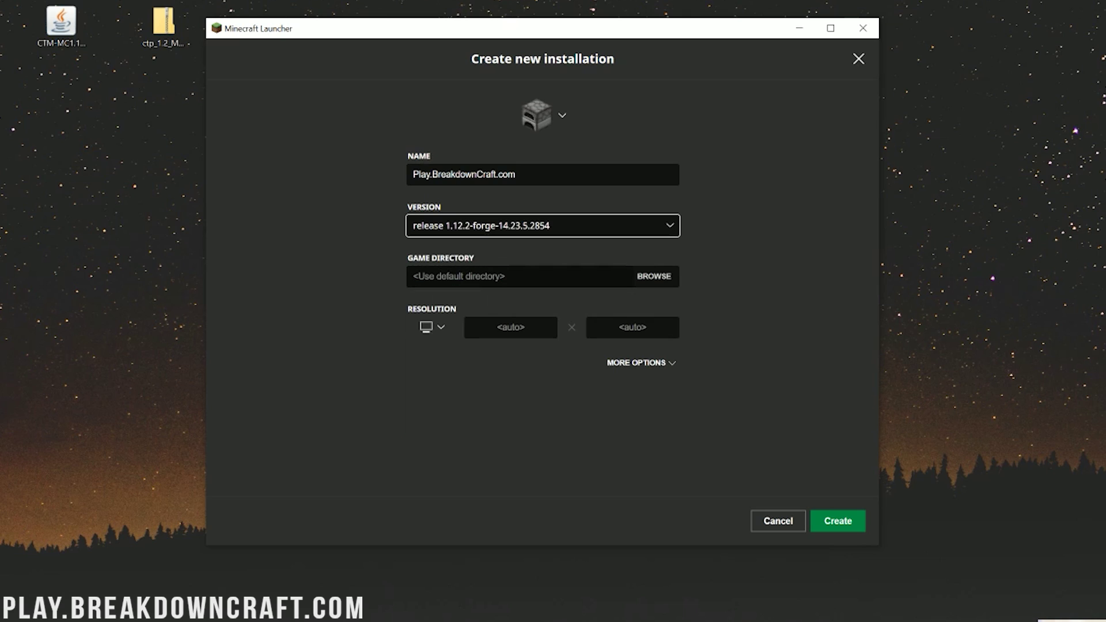
Step: Set the resolution to 1920×1080 and create the installation
click(447, 329)
click(436, 278)
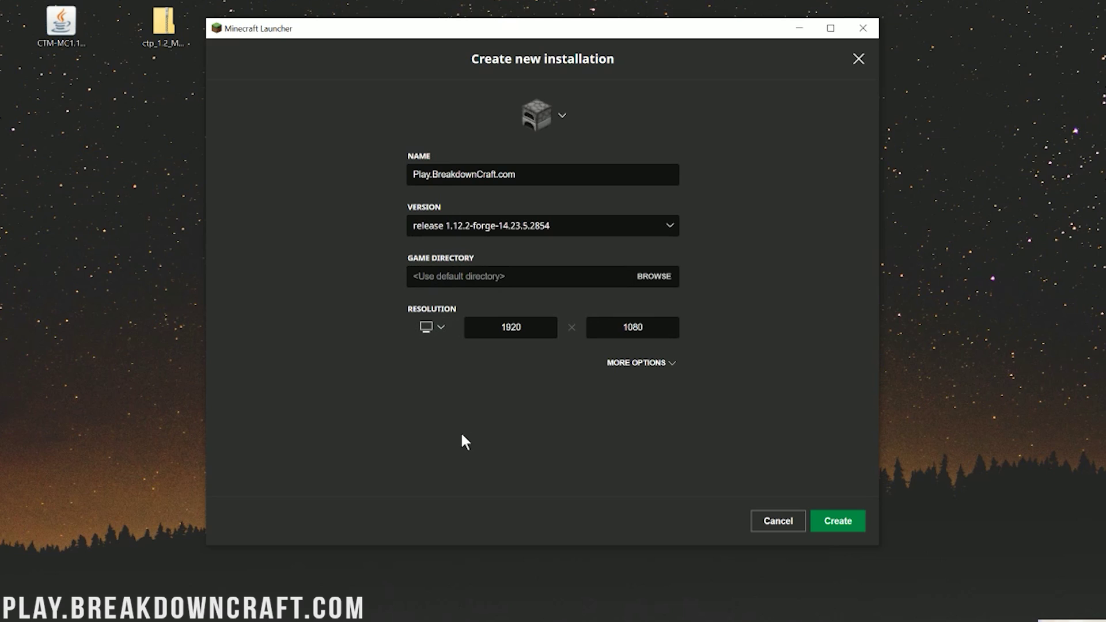
click(819, 513)
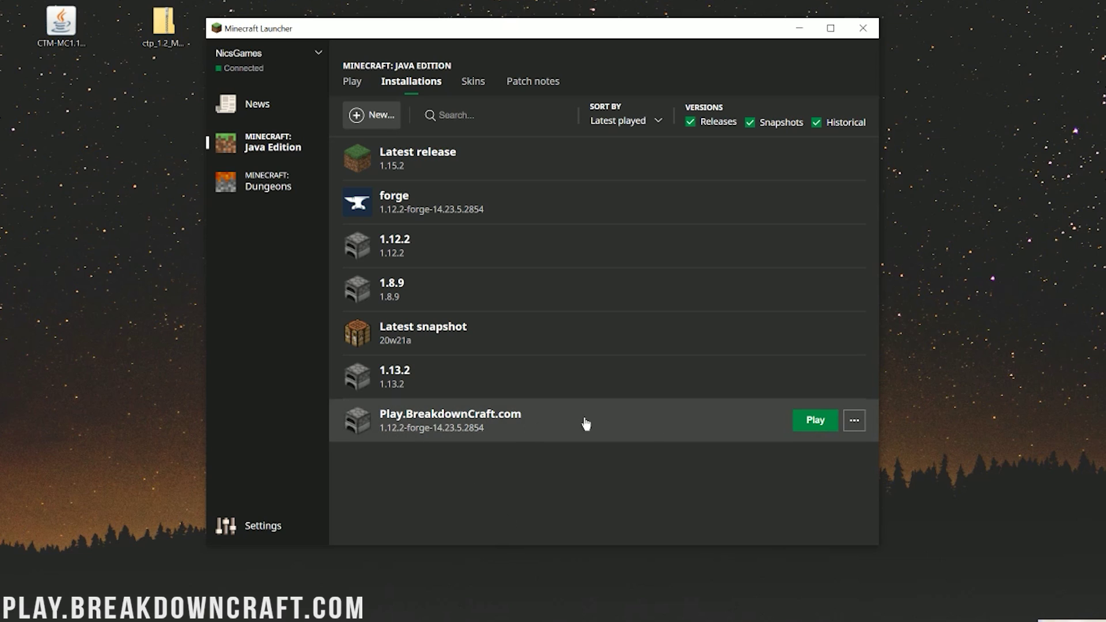
Step: Play the Play.BreakdownCraft.com installation to load Minecraft 1.12.2 Forge
click(833, 423)
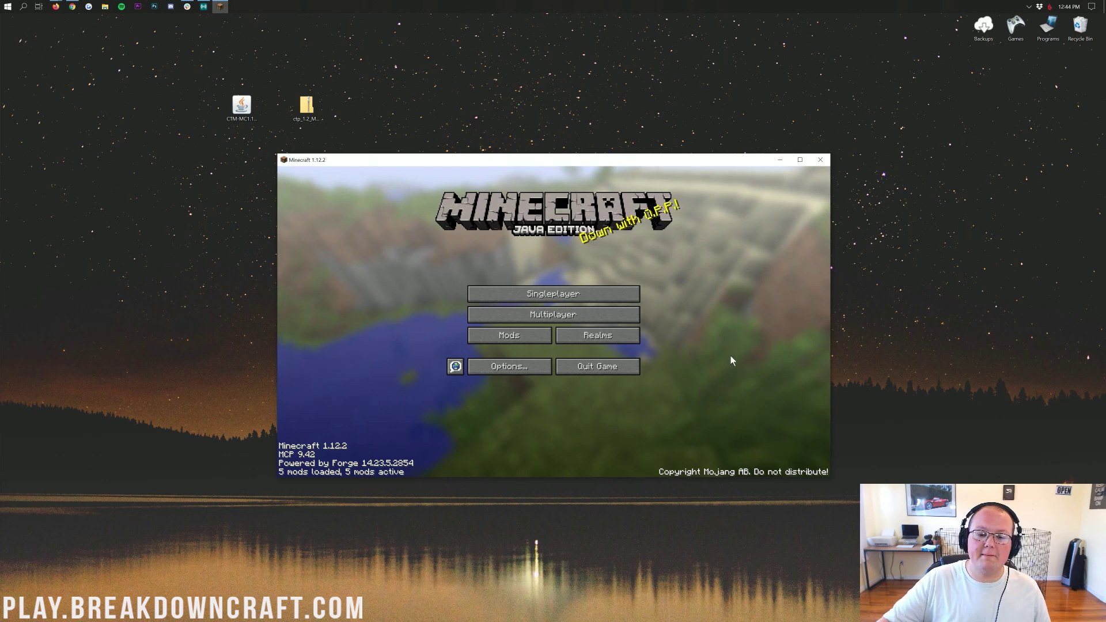
Step: Check that CTM appears in the Mods list with its details
click(491, 328)
click(314, 364)
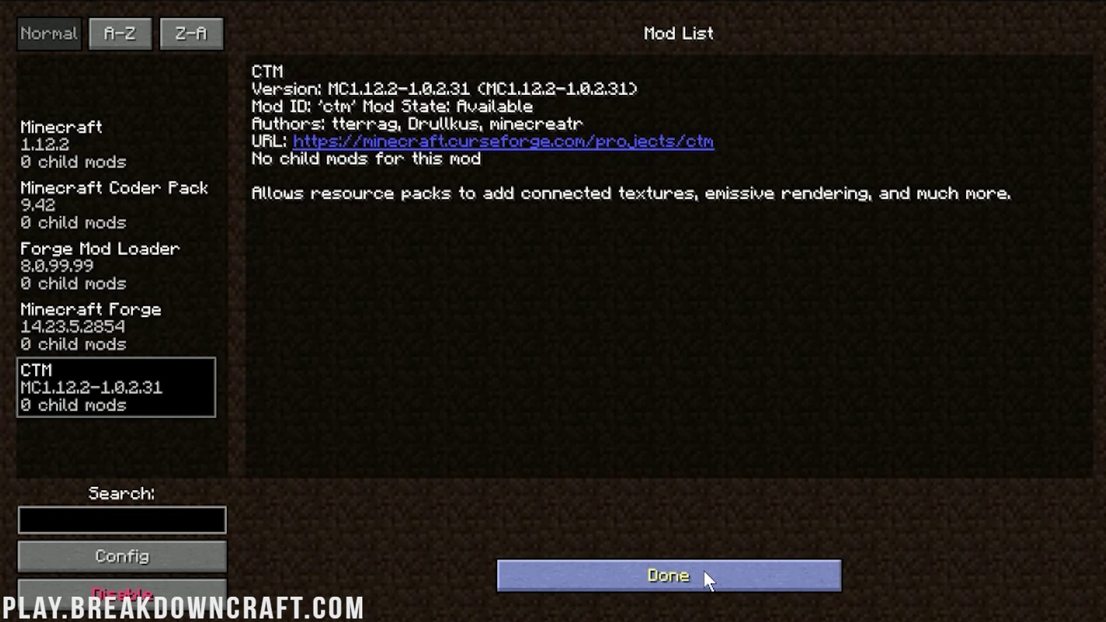
click(702, 570)
Step: Enable the ctp_1.2_MCv3.zip resource pack above Default and return to the title screen
click(492, 406)
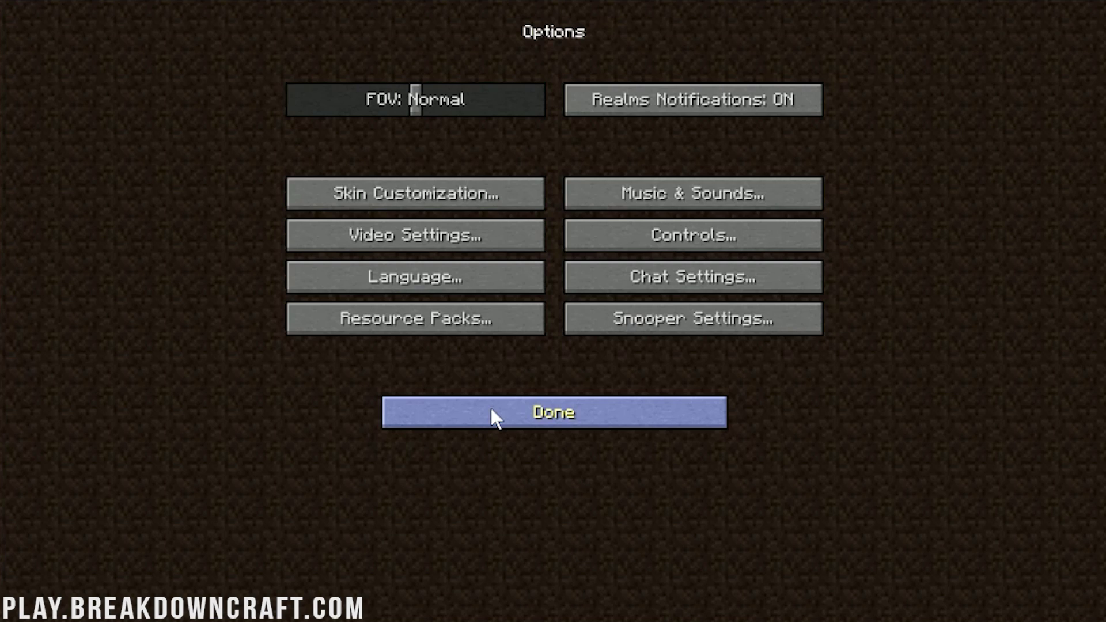
click(465, 316)
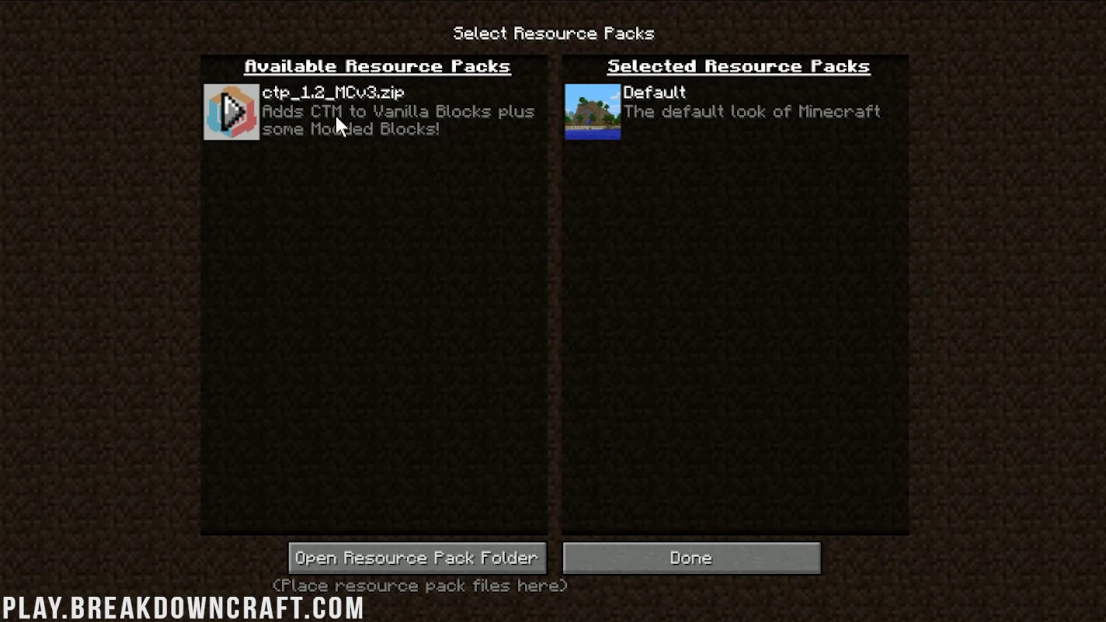
click(236, 118)
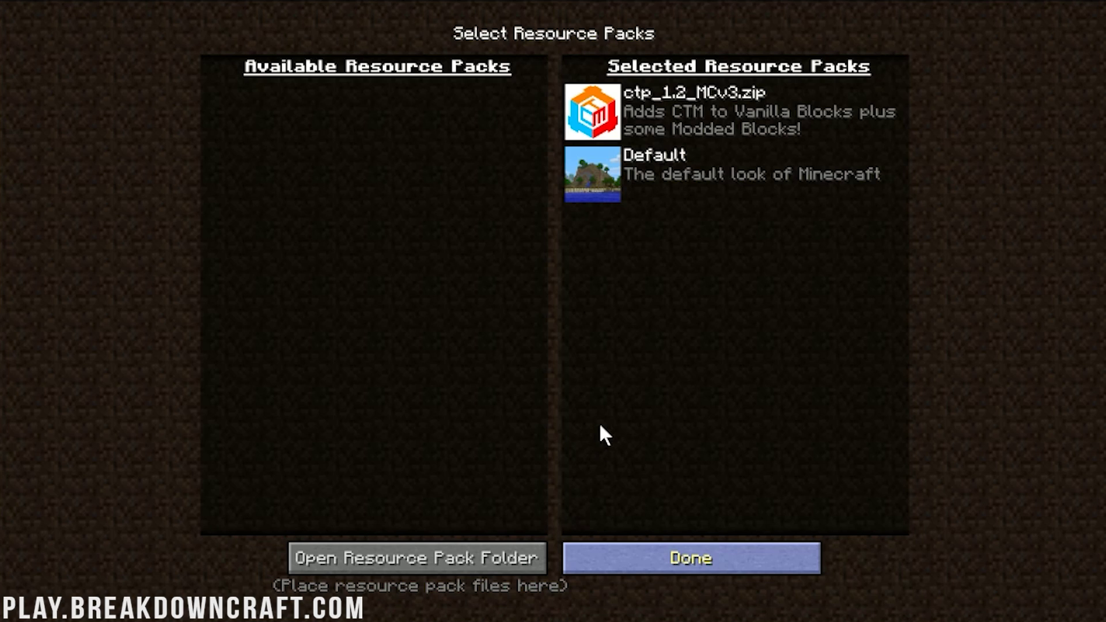
key(Escape)
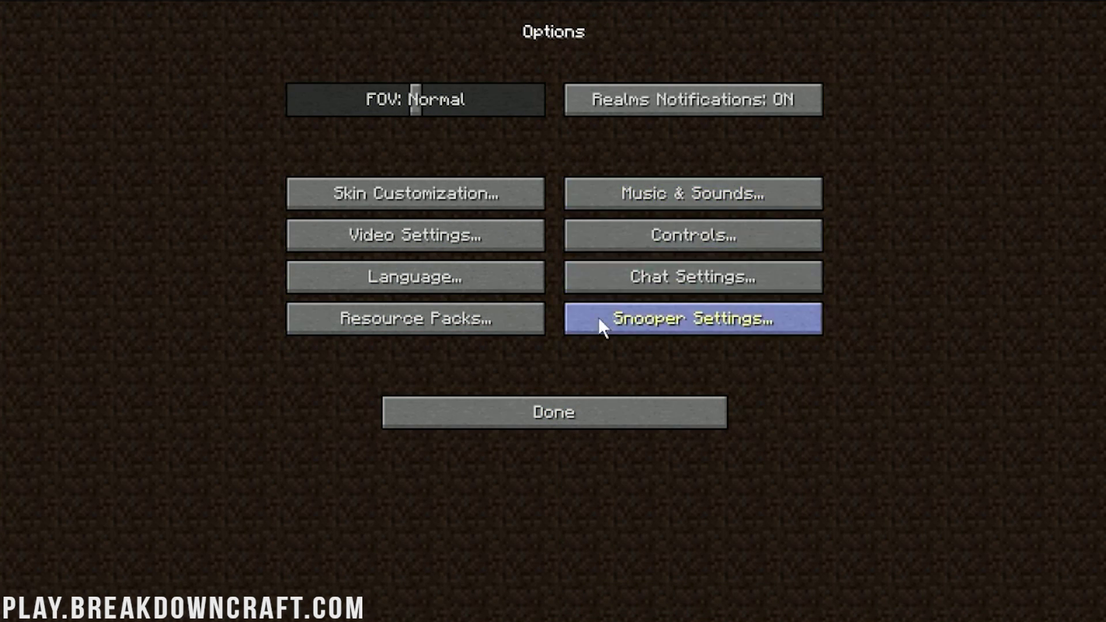
click(606, 406)
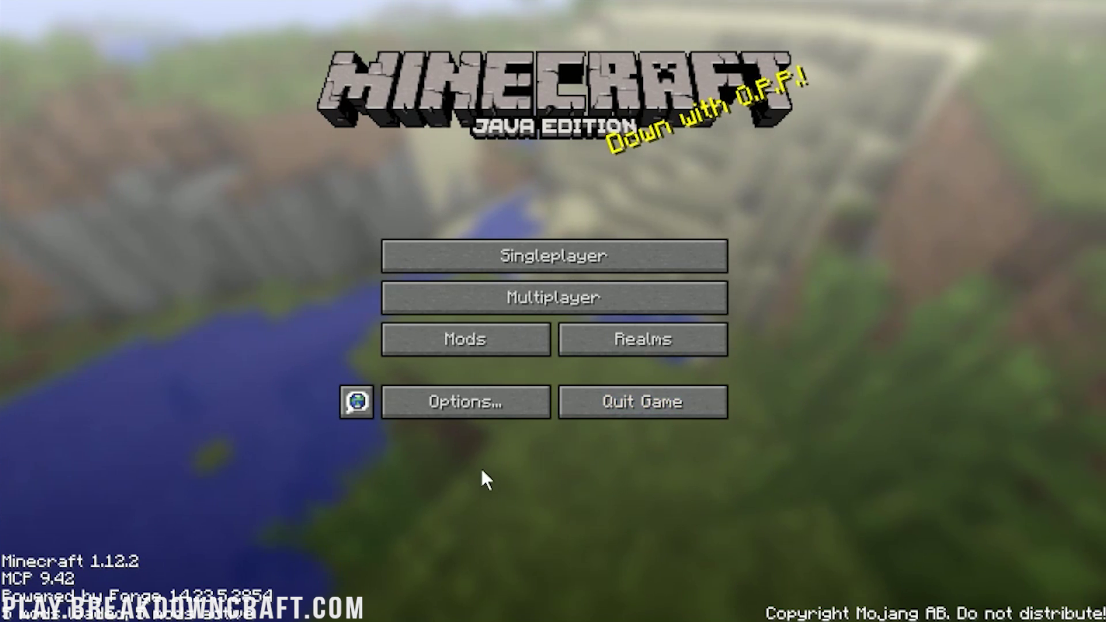
Step: Create a Singleplayer world named 'ConnectTextures' in Creative mode and load into it
click(537, 260)
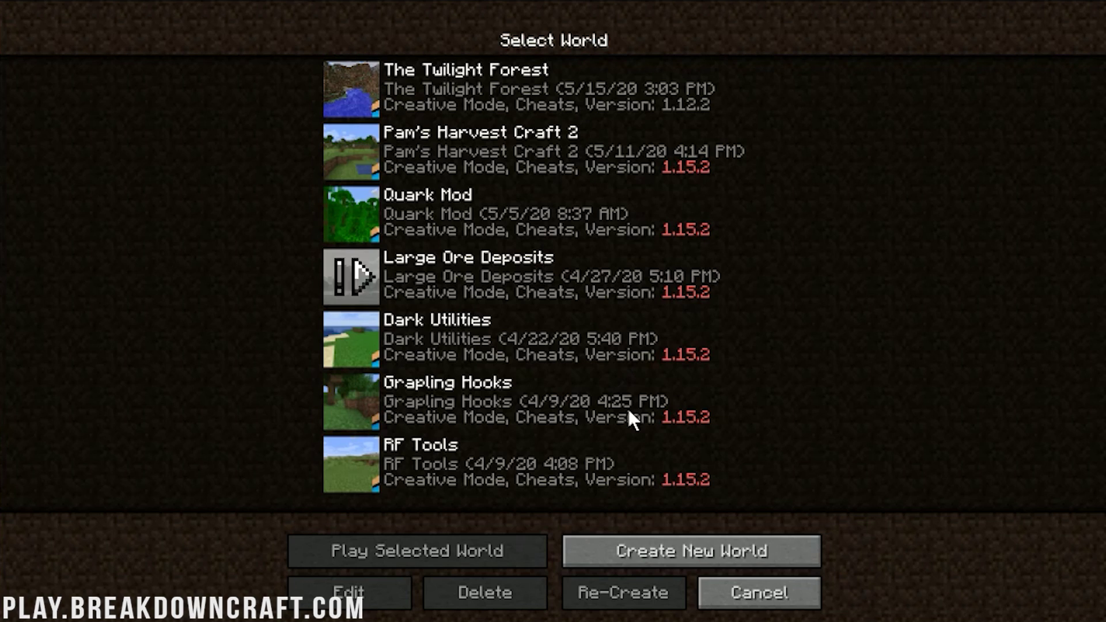
click(648, 547)
key(ctrl+a)
text(ConnectTextures)
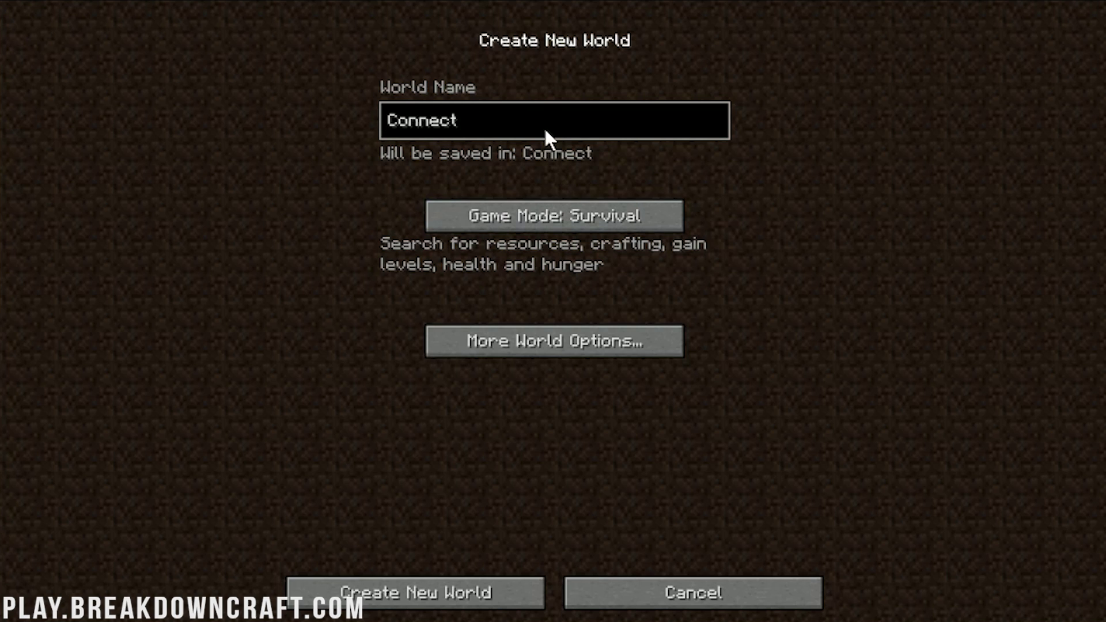
click(502, 205)
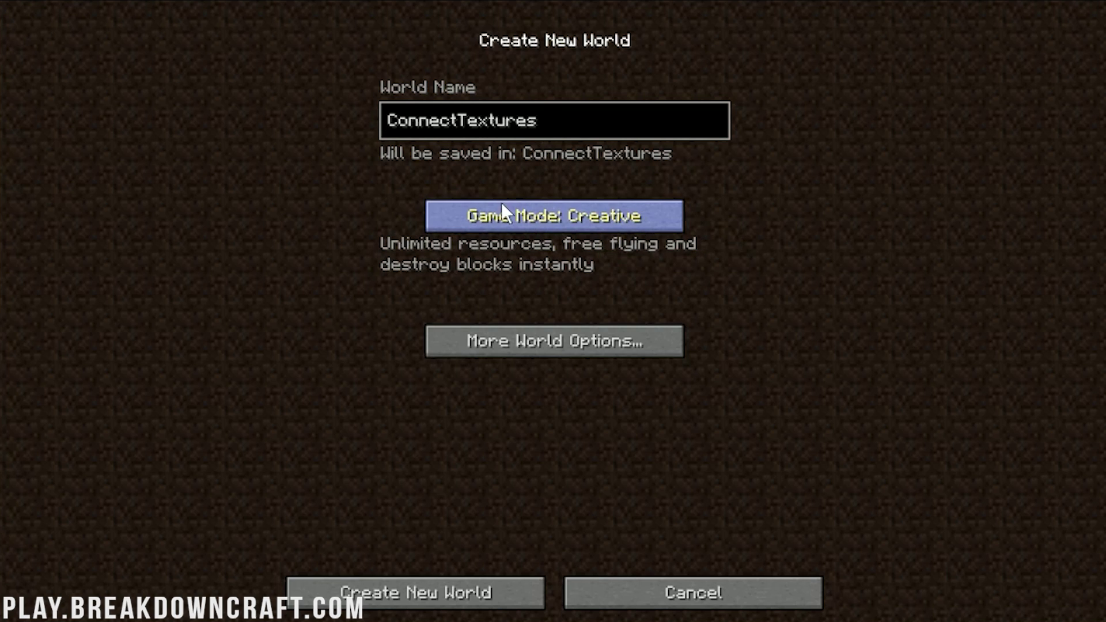
click(384, 590)
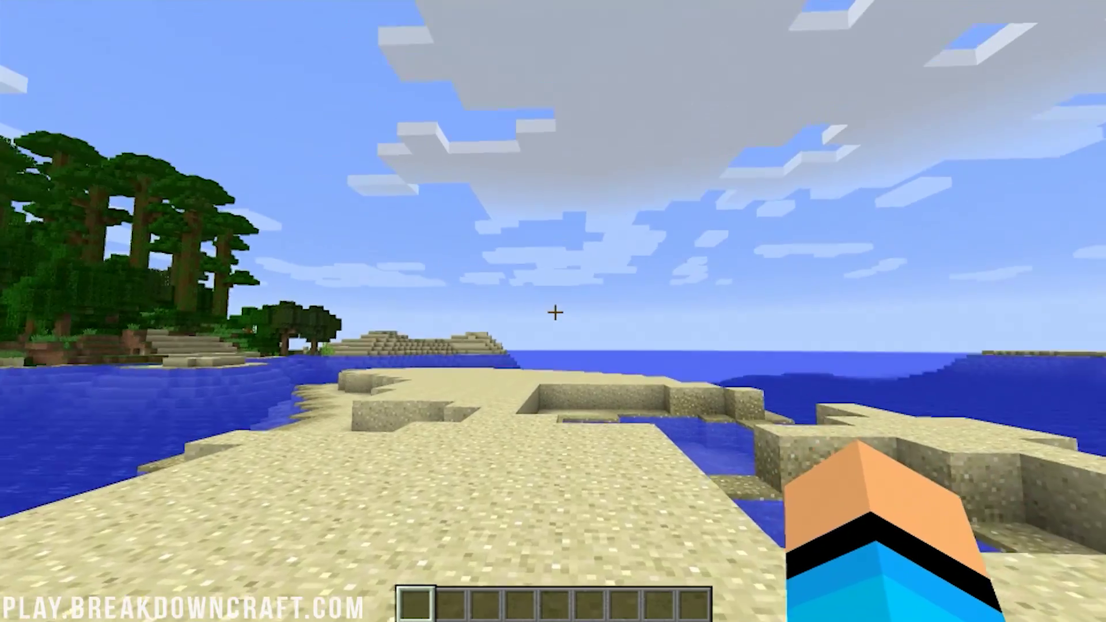
Step: Walk, swim and fly around the sand pools and shore, then open the Creative item search tab
key(w)
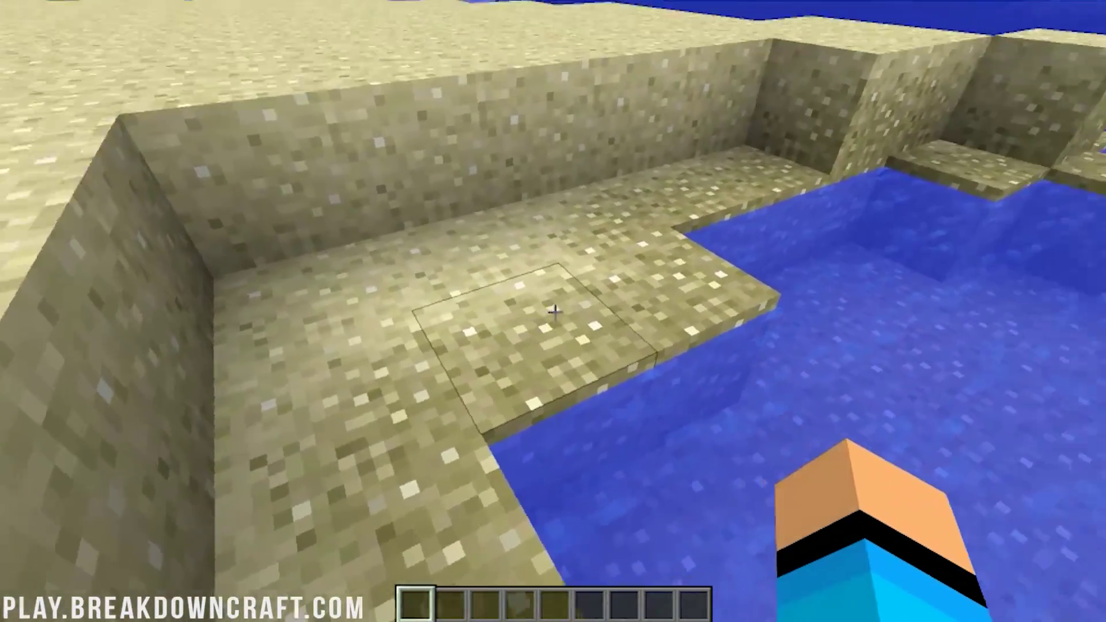
key(w)
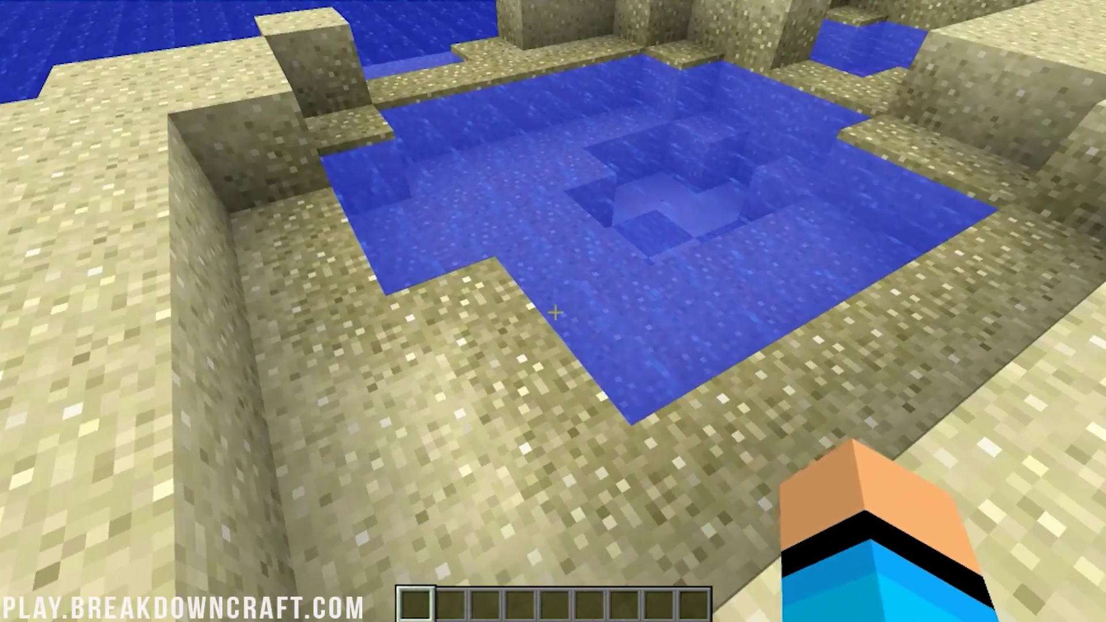
key(w)
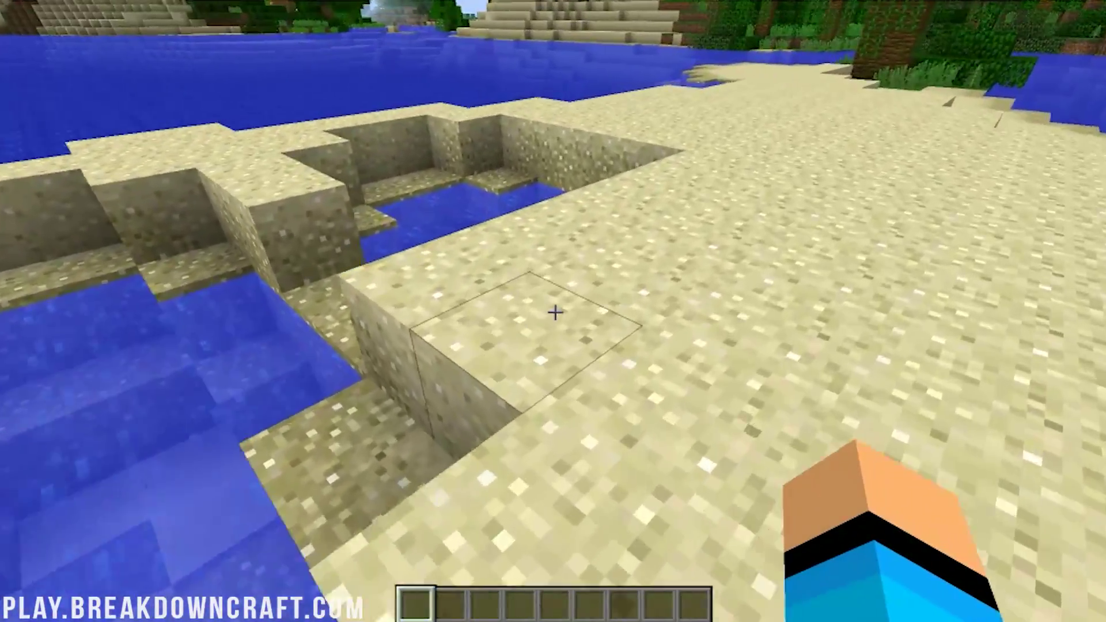
key(w)
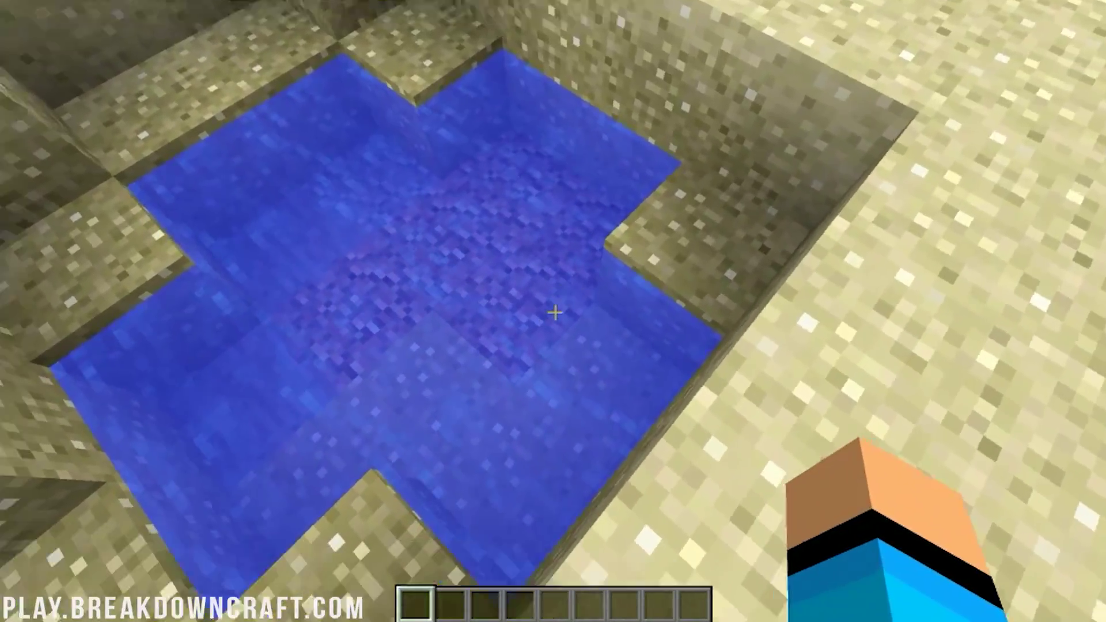
key(w)
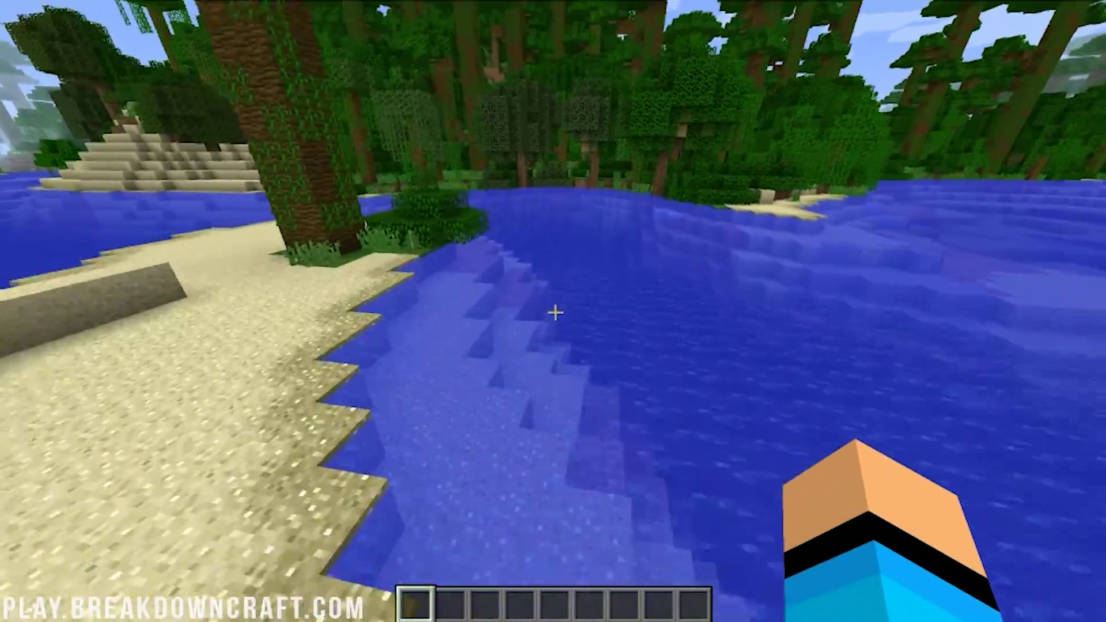
key(w)
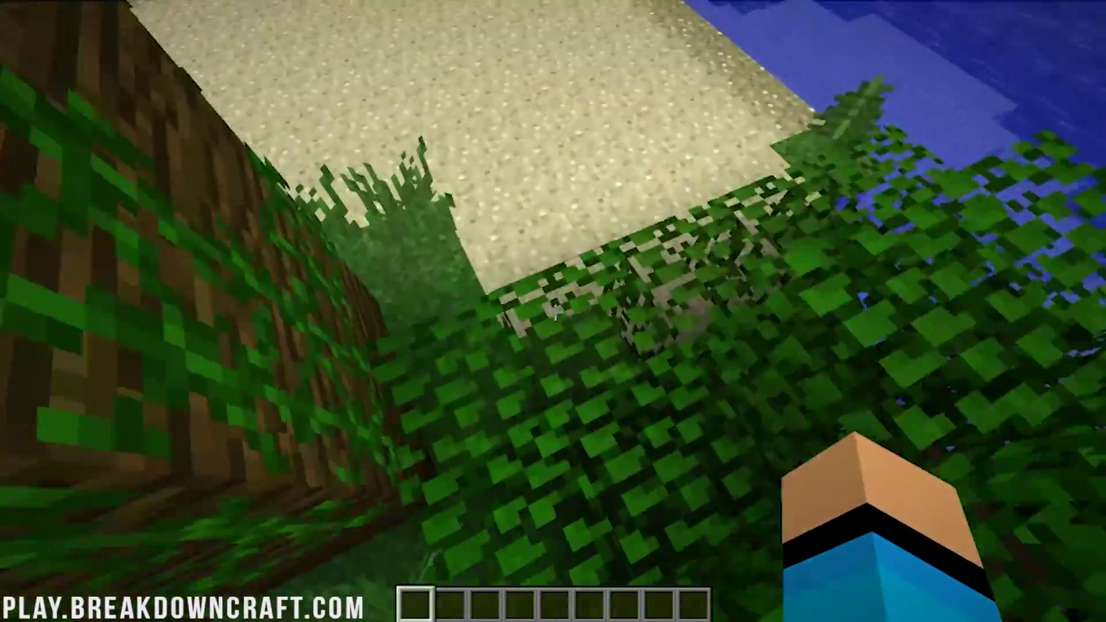
key(w)
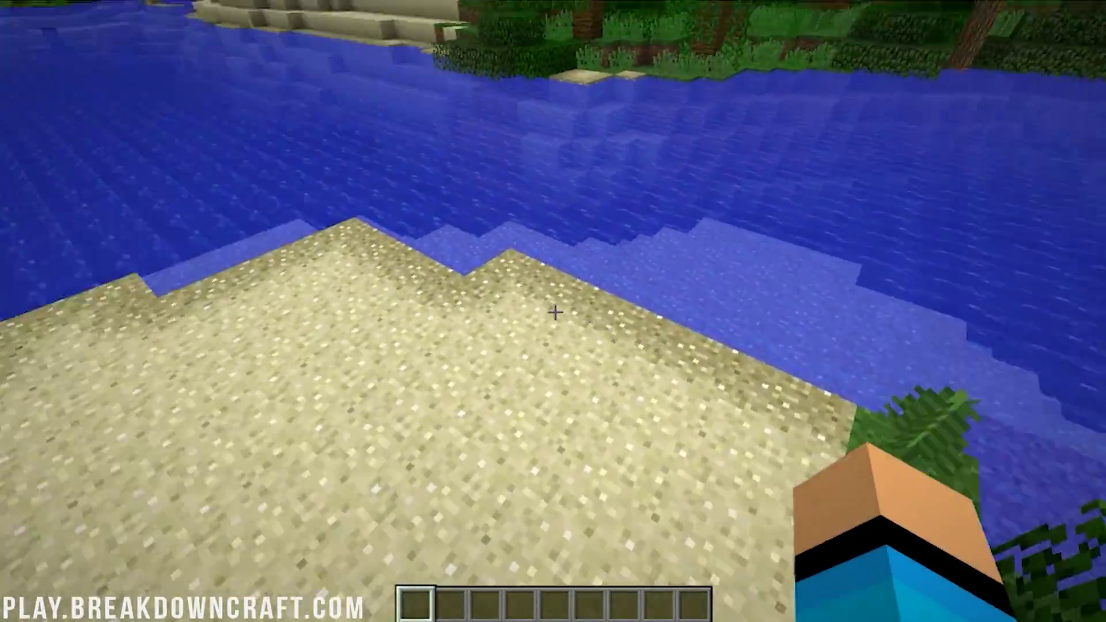
key(w)
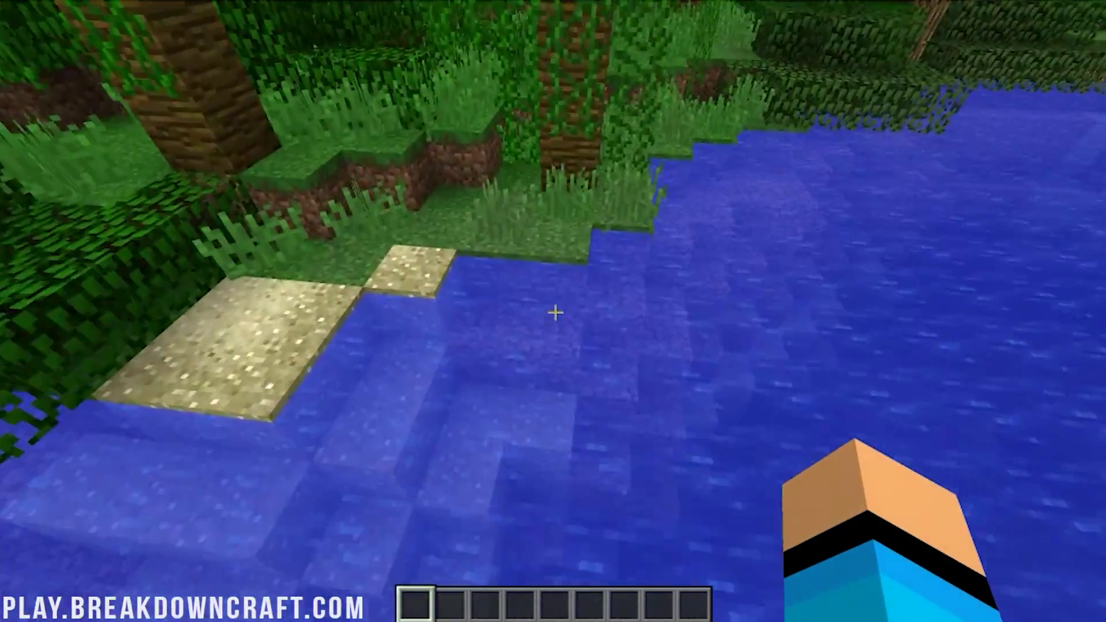
key(w)
key(w)
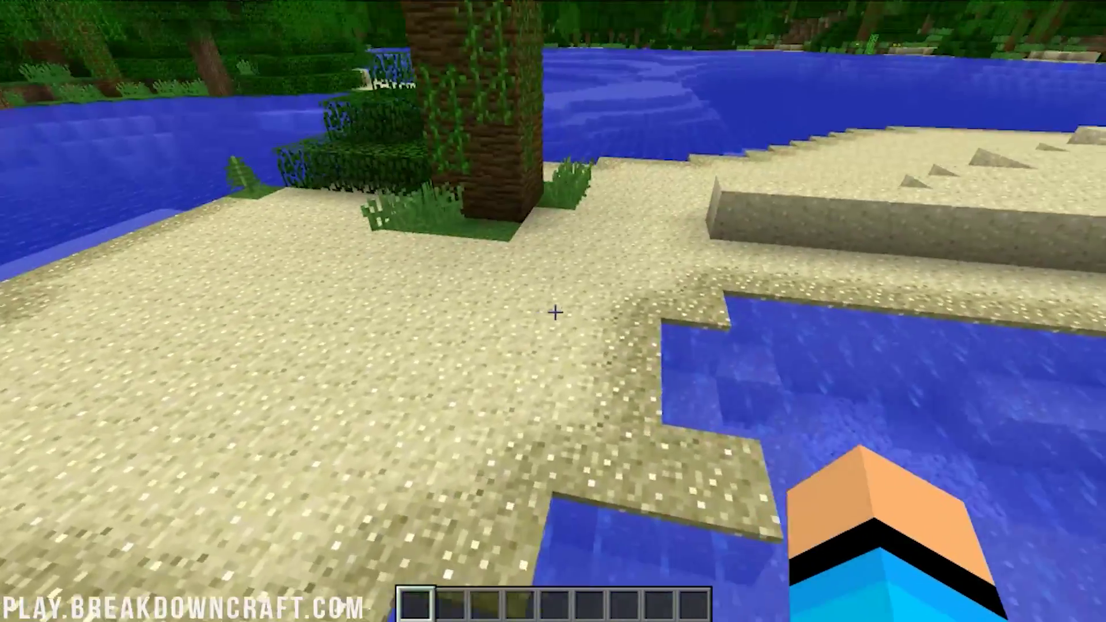
key(space)
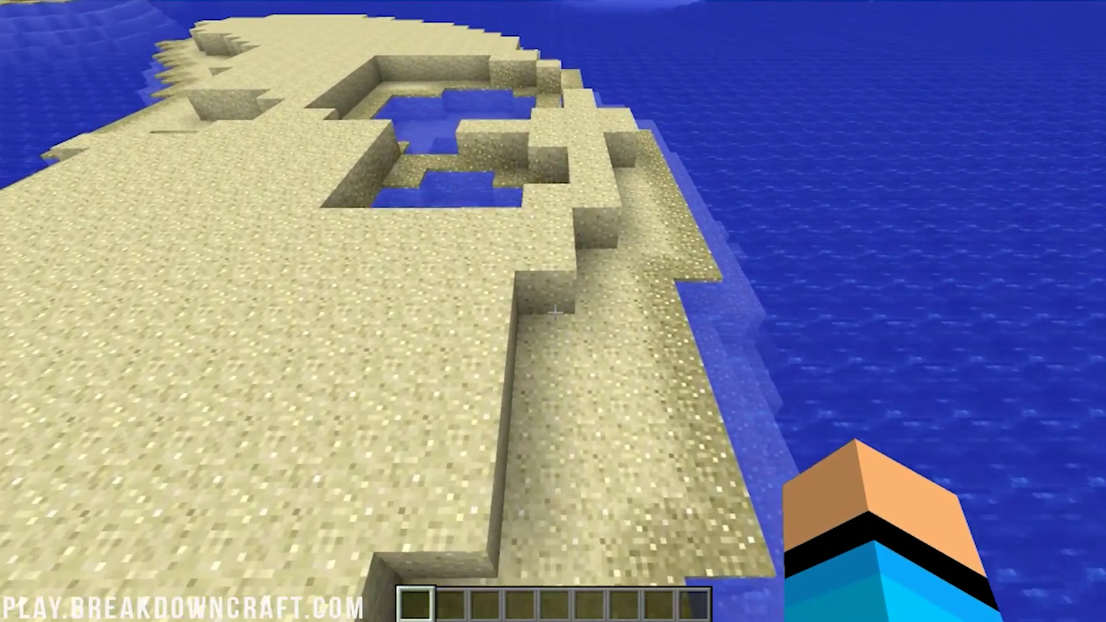
key(shift)
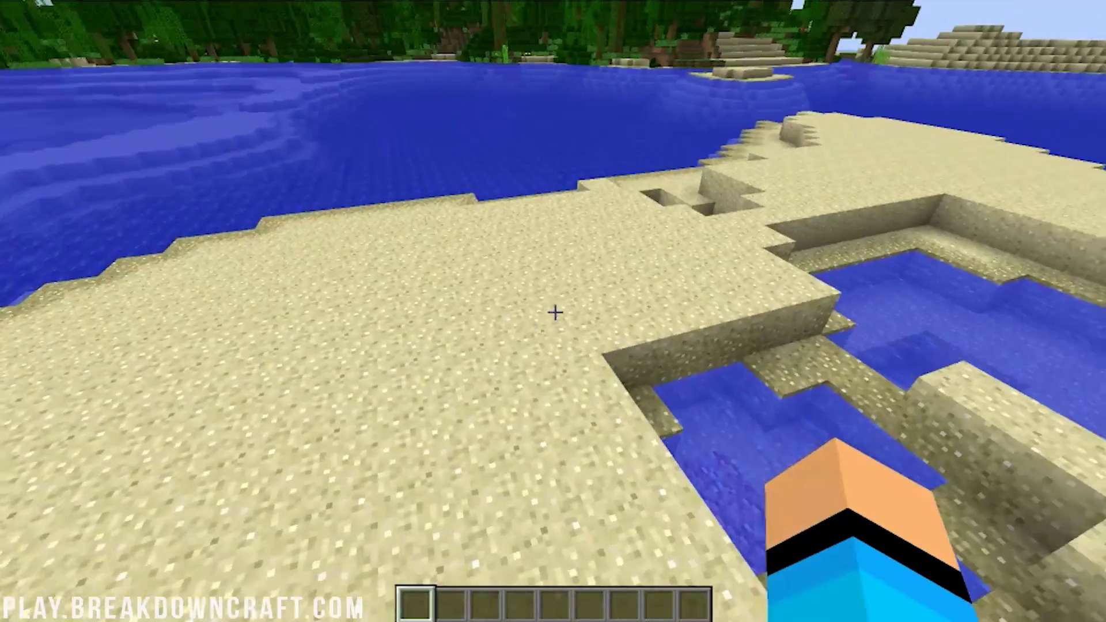
key(e)
click(706, 174)
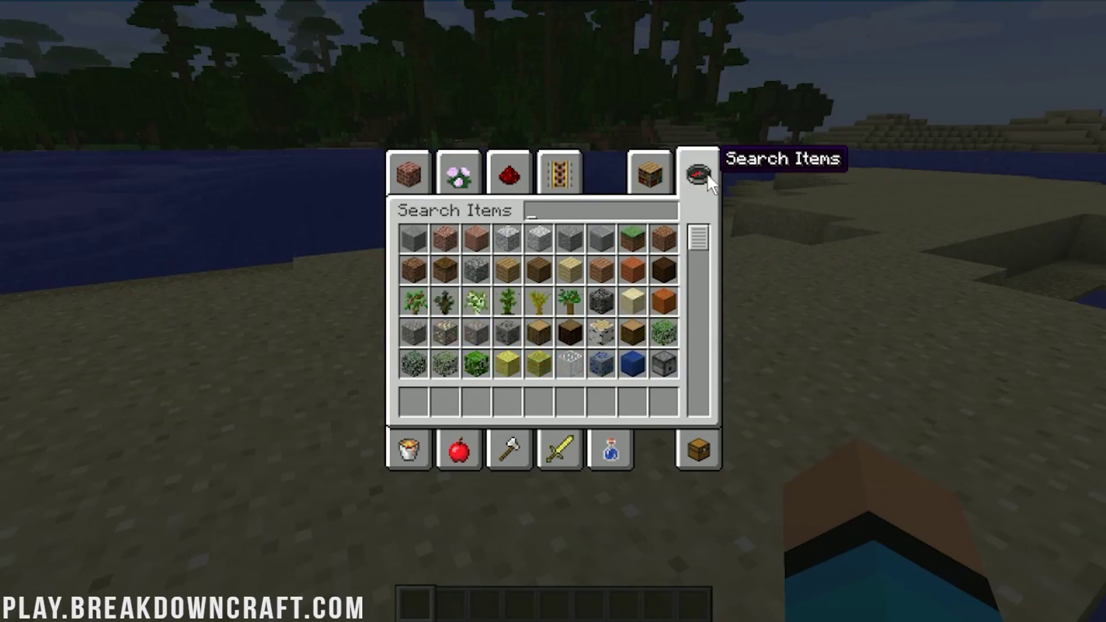
Step: Search 'glass' and put White Stained Glass, Glass and Light Blue Stained Glass in hotbar slots 1, 3, 5
text(glass)
click(440, 229)
click(423, 403)
click(420, 241)
click(474, 403)
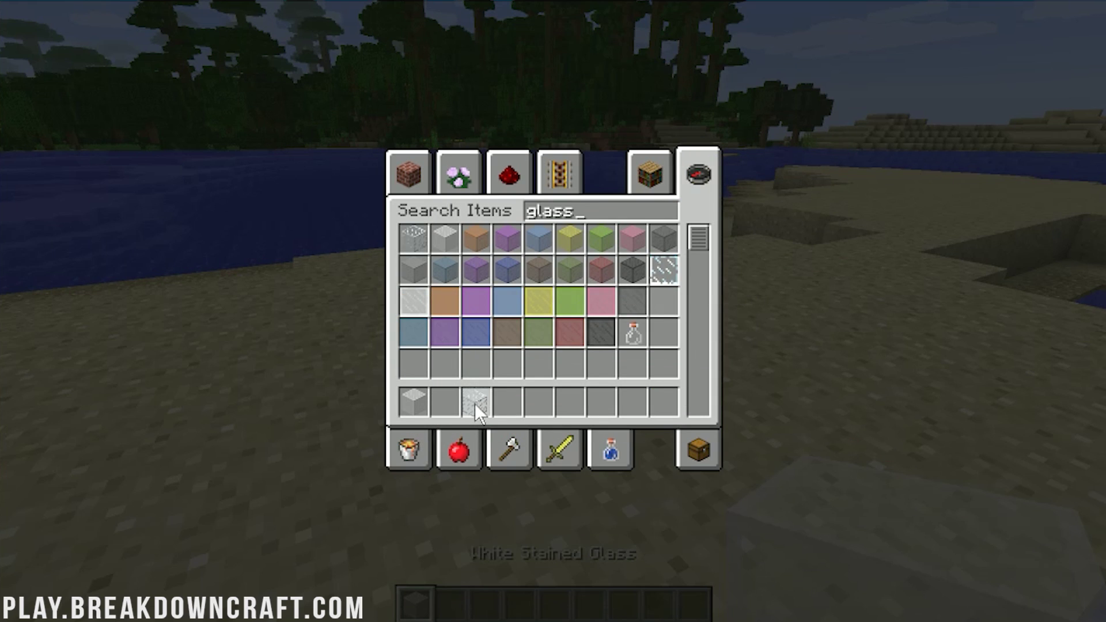
click(544, 244)
click(538, 401)
key(e)
Step: Place two plain Glass blocks and one Light Blue Stained Glass block on the sand
key(3)
right_click(554, 311)
right_click(554, 312)
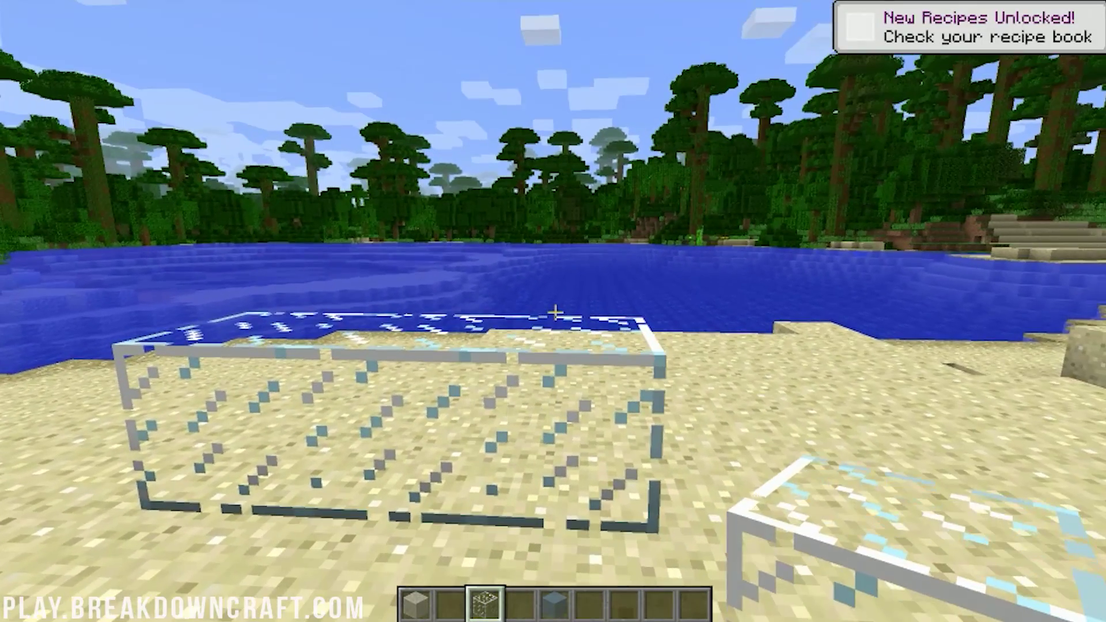
right_click(555, 311)
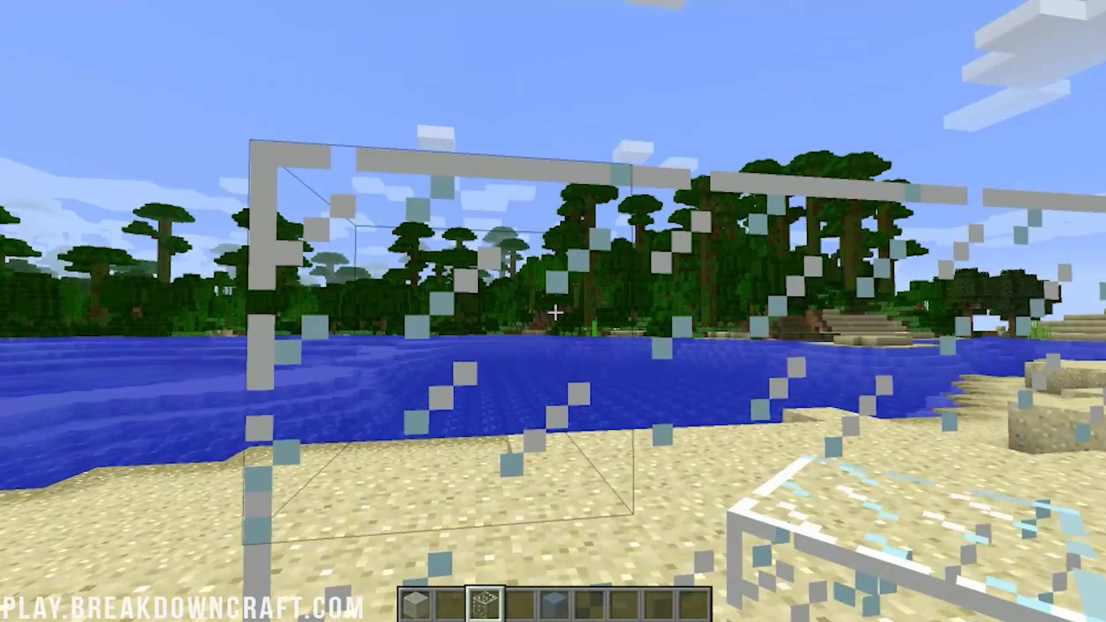
key(5)
right_click(554, 312)
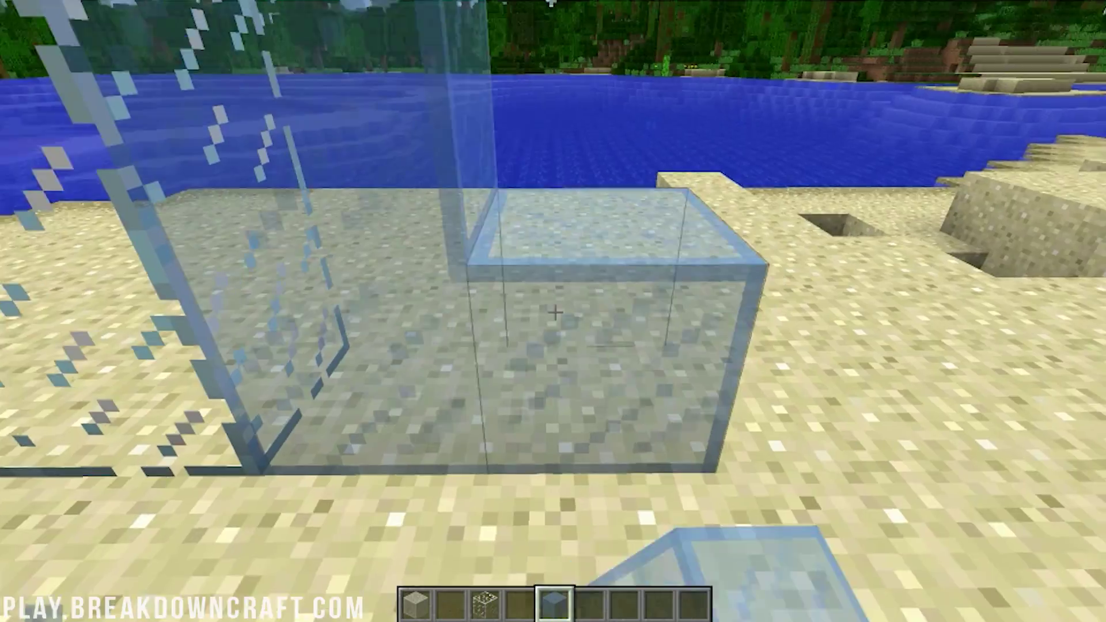
Step: Build a White Stained Glass row and stack it into a taller wall
key(4)
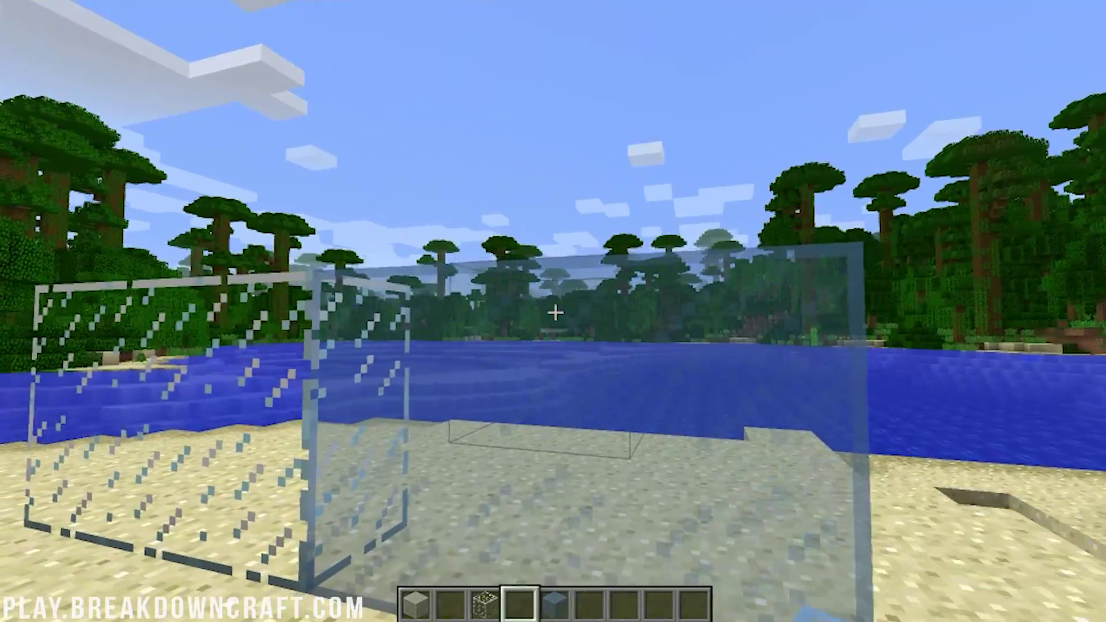
key(1)
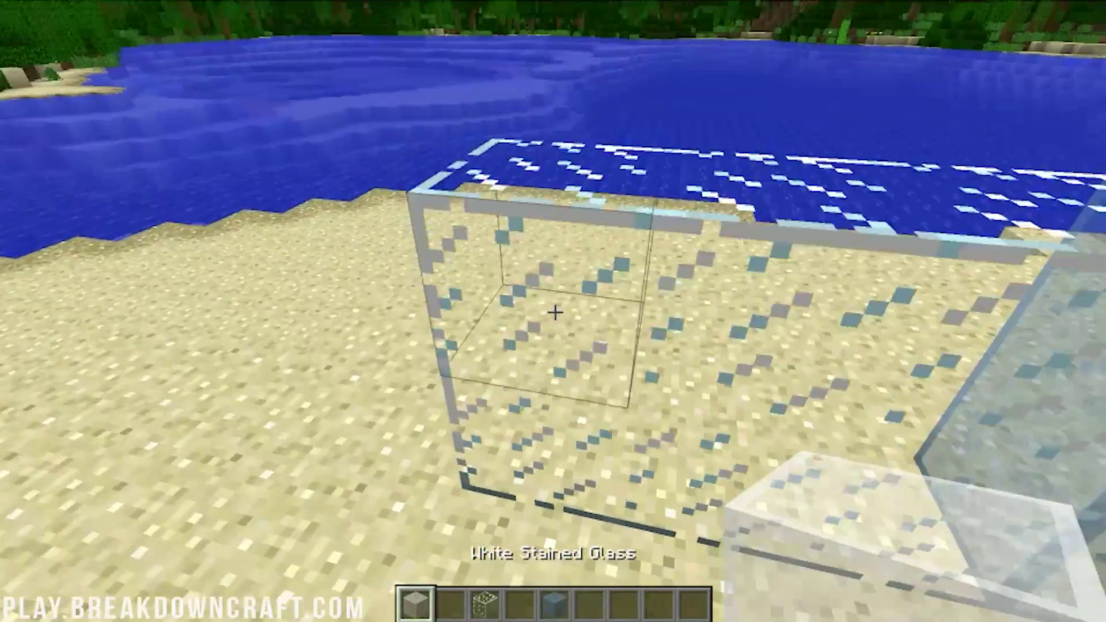
right_click(555, 311)
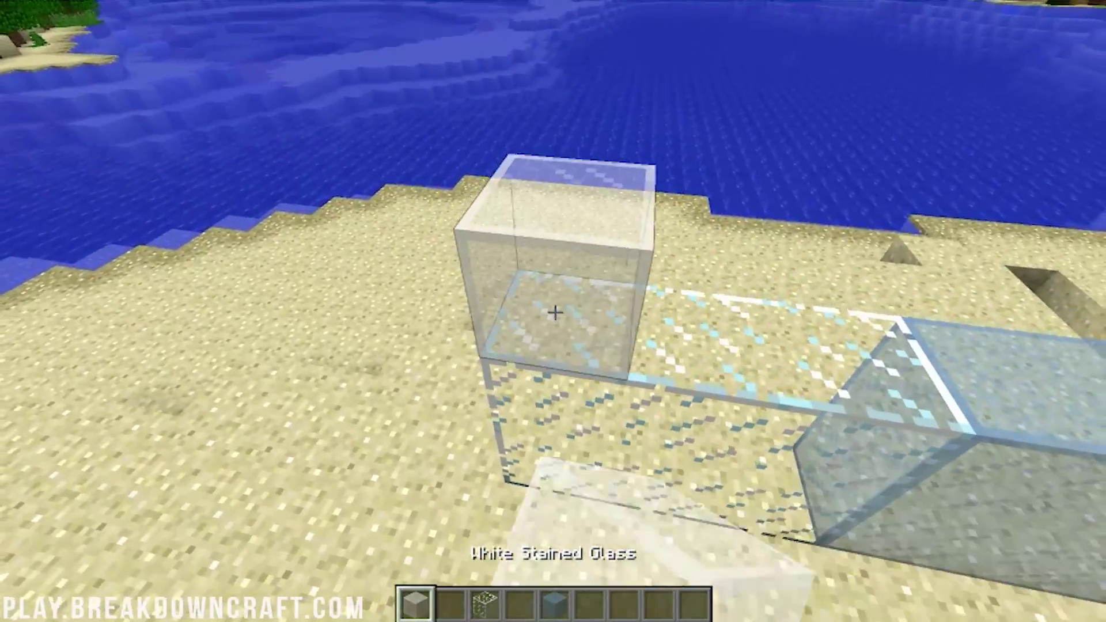
right_click(555, 311)
right_click(555, 312)
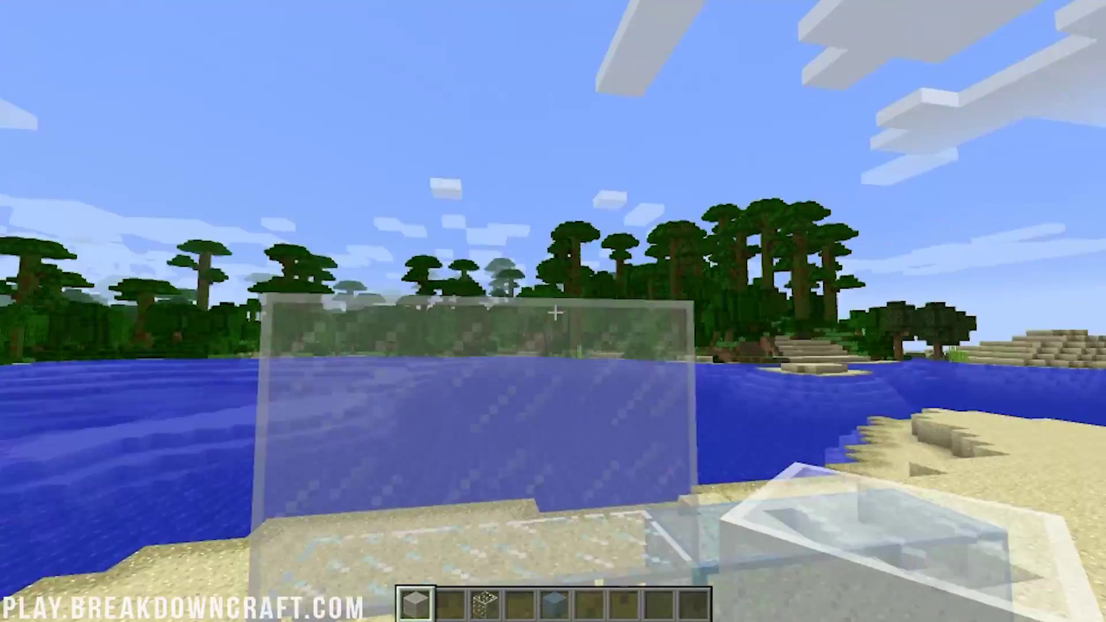
right_click(554, 312)
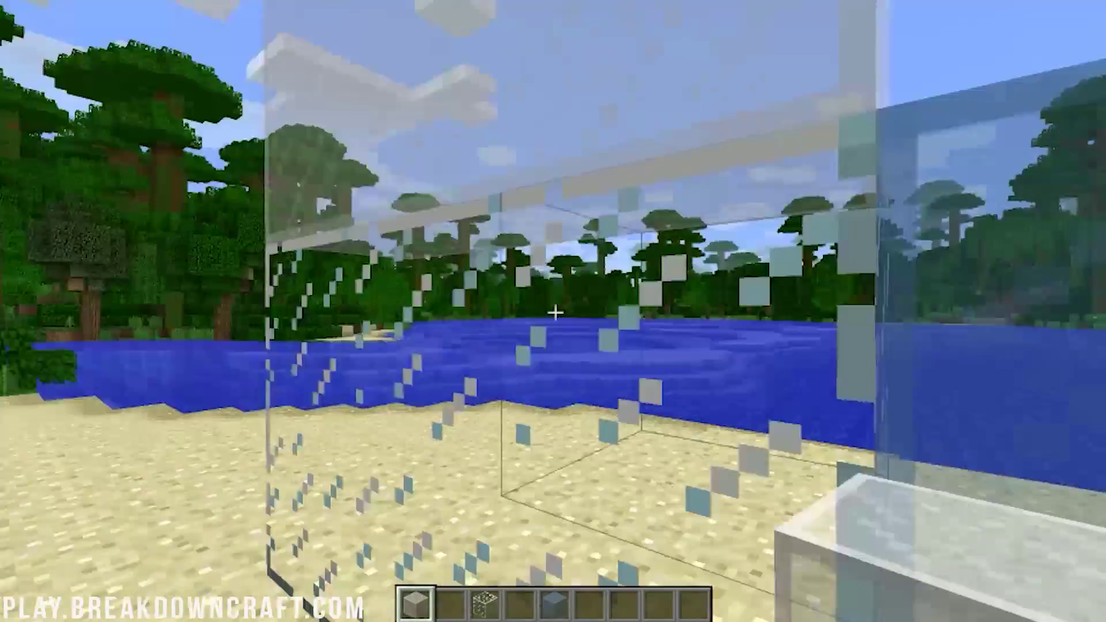
Step: Search 'glass' in the creative inventory and hold the Glass Pane from hotbar slot 9
key(e)
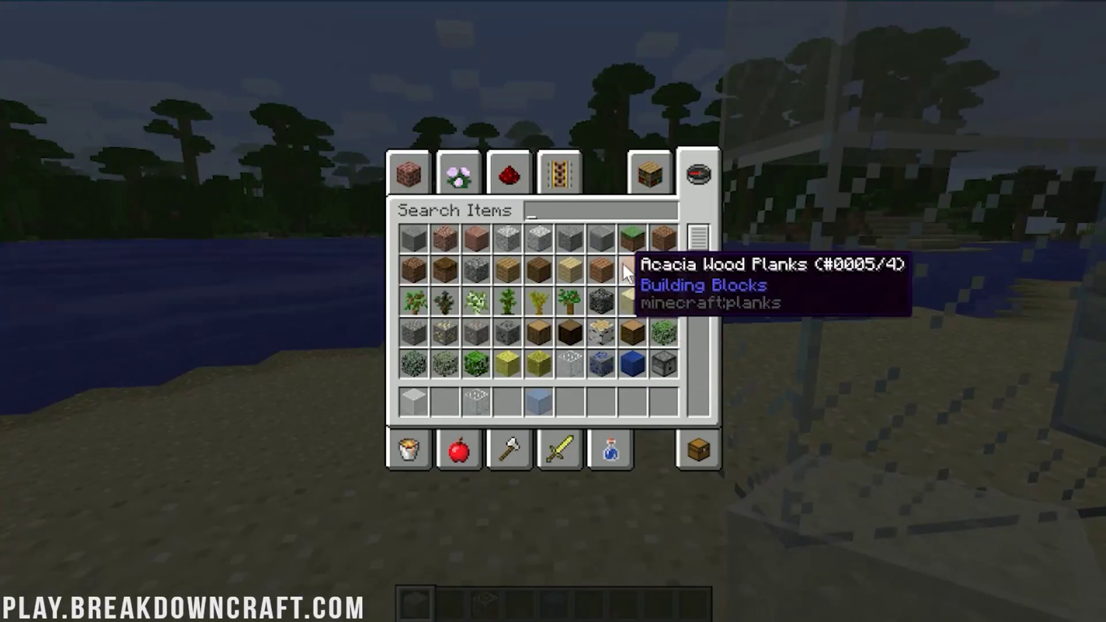
text(glass)
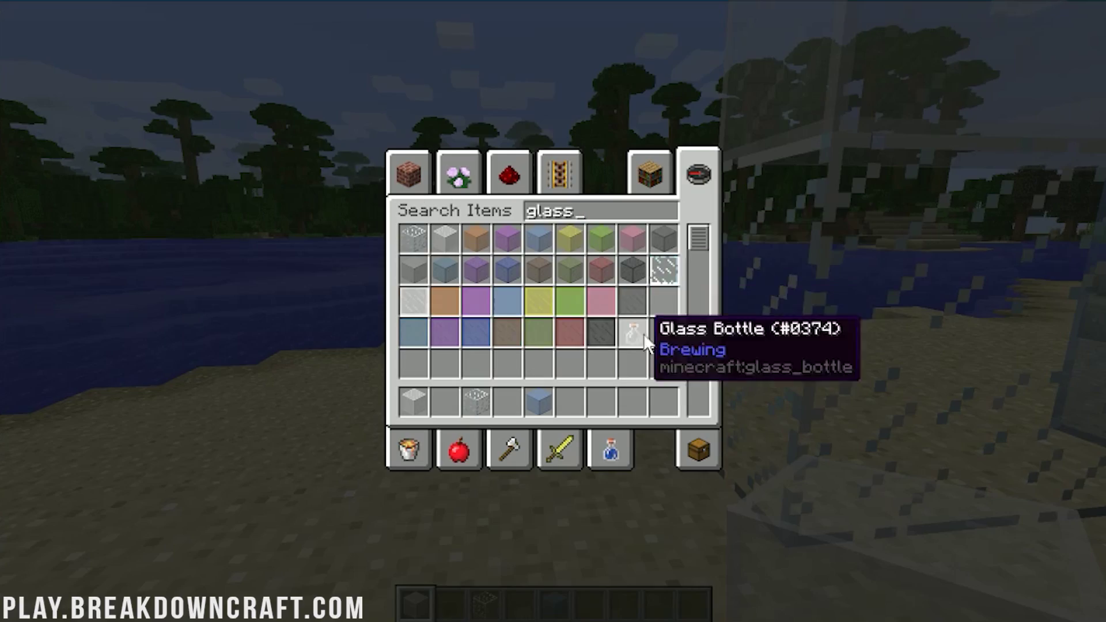
key(Escape)
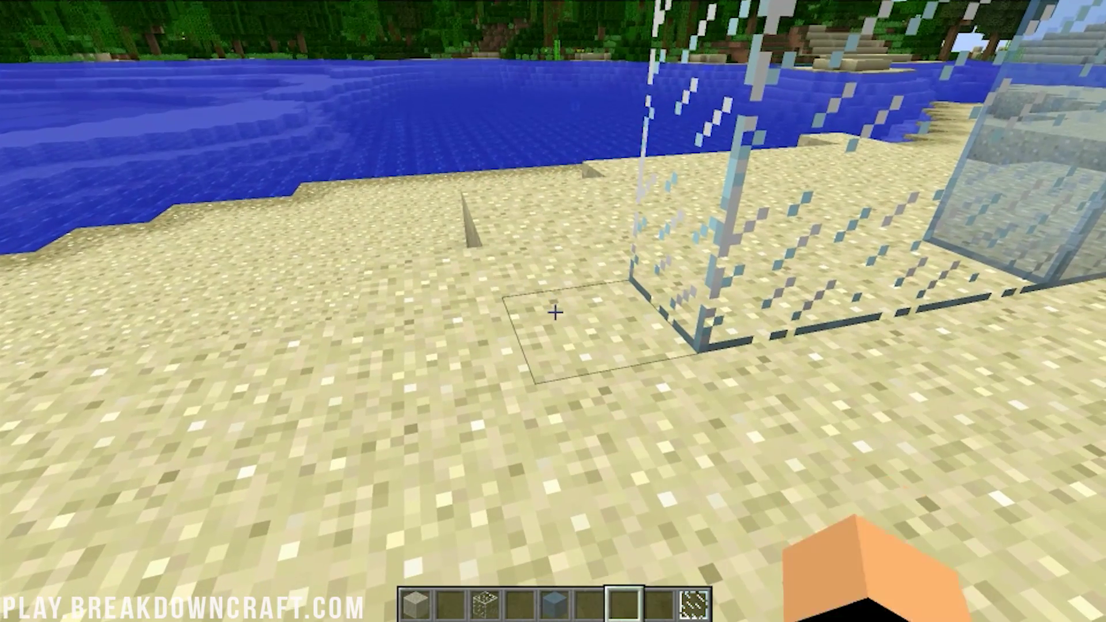
key(9)
Step: Place two glass panes on the sand and two more on top, forming a connected pane wall
right_click(554, 312)
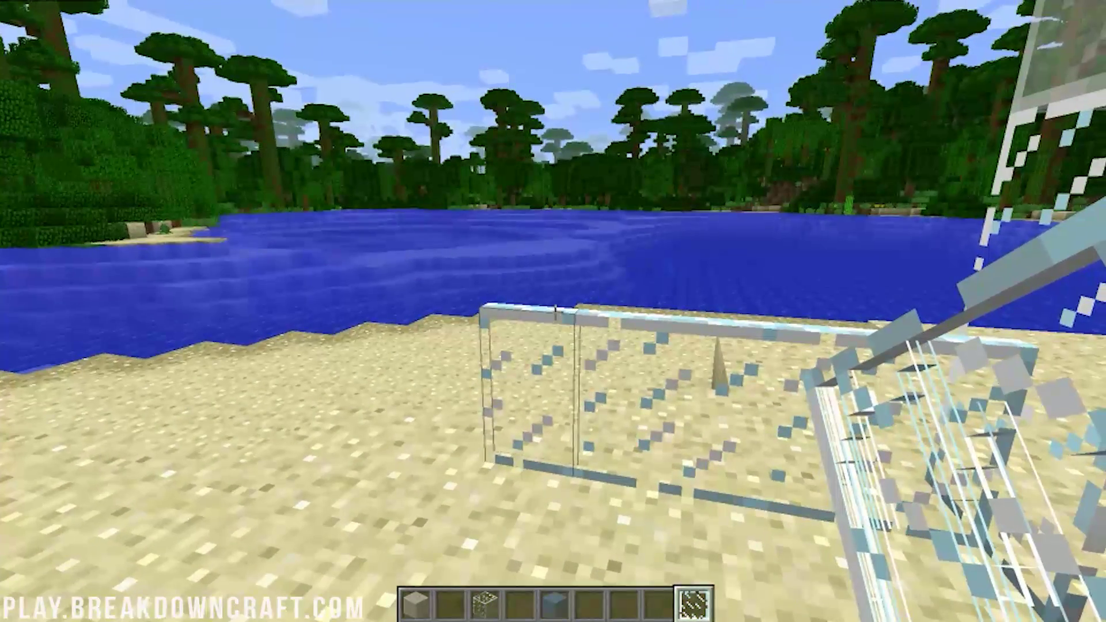
right_click(554, 312)
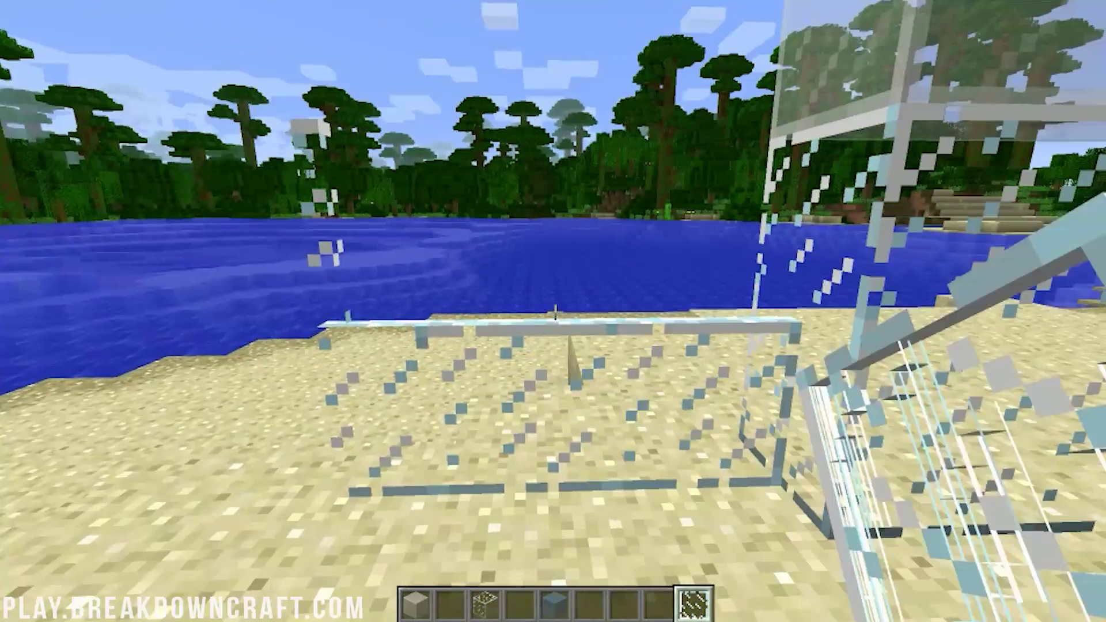
right_click(554, 312)
right_click(554, 312)
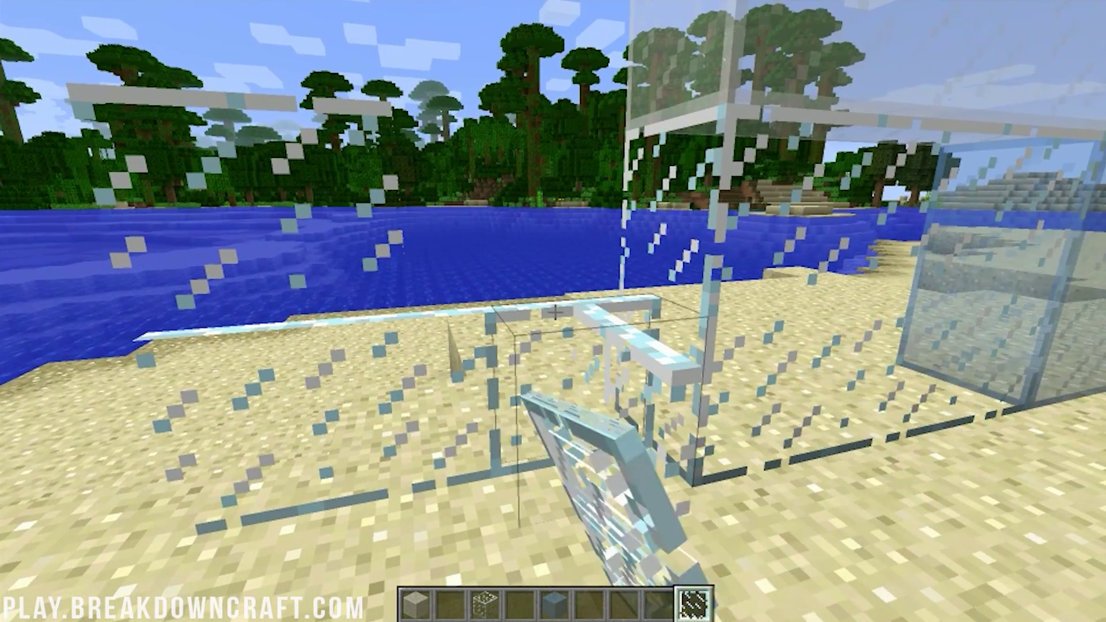